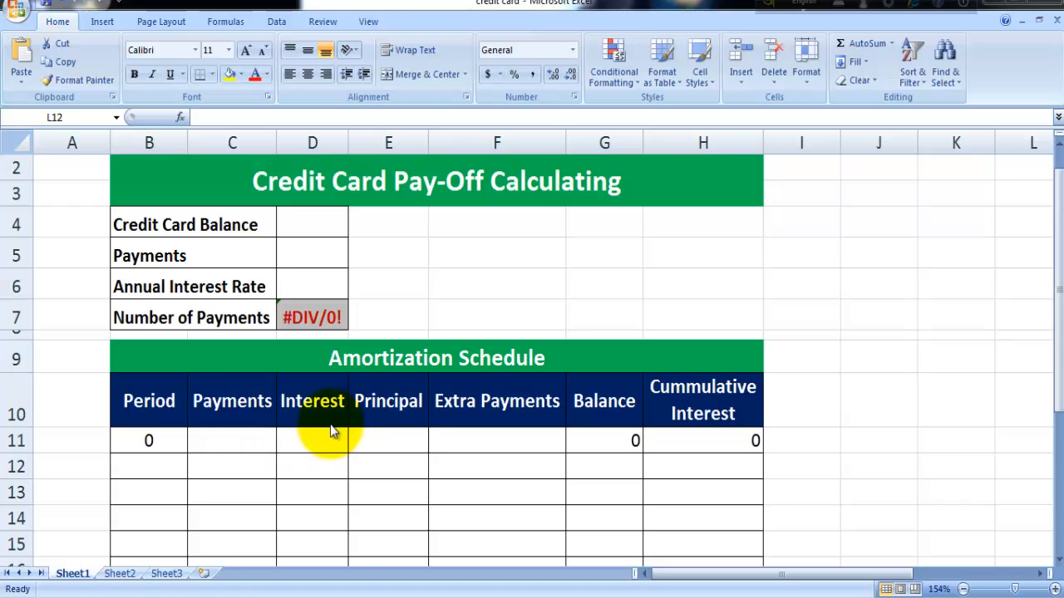
Enter a credit card balance of 1000, payments of 100 and an annual interest rate of 8.50%, and check the schedule.
left_click(304, 224)
type("100")
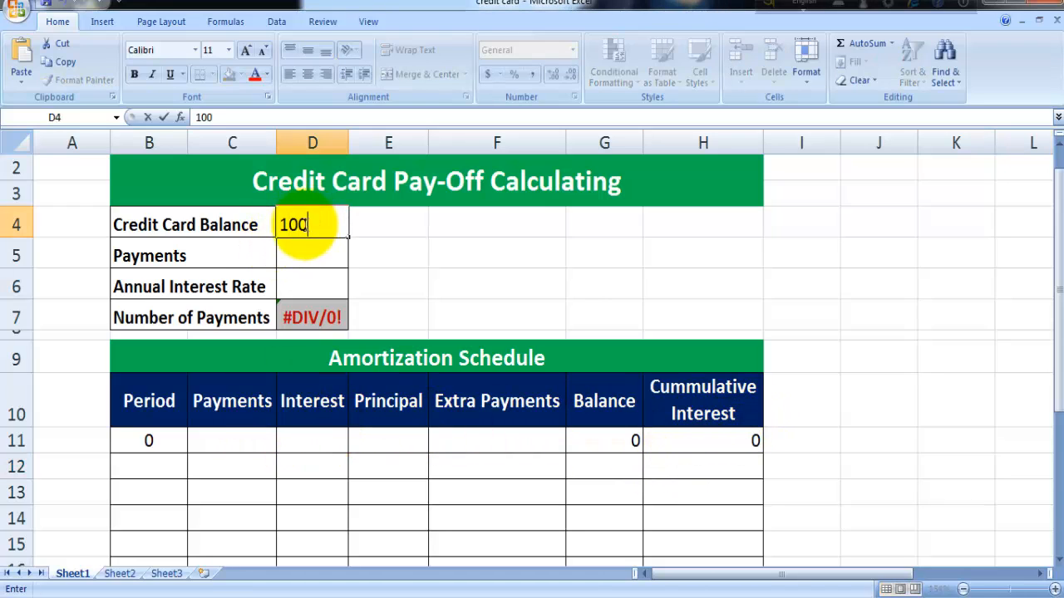
type("0")
left_click(322, 262)
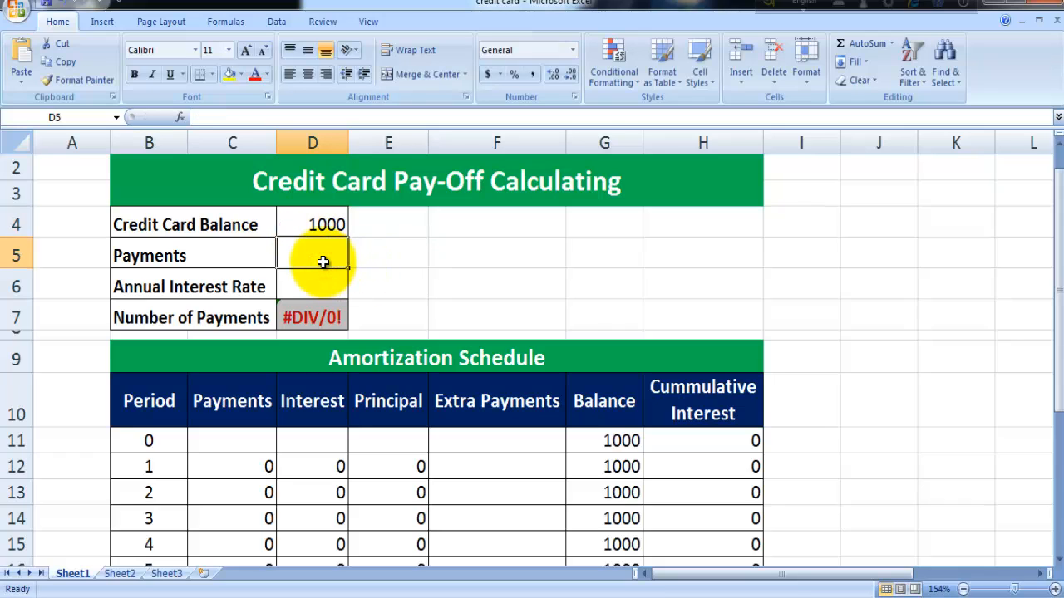
type("100")
left_click(319, 286)
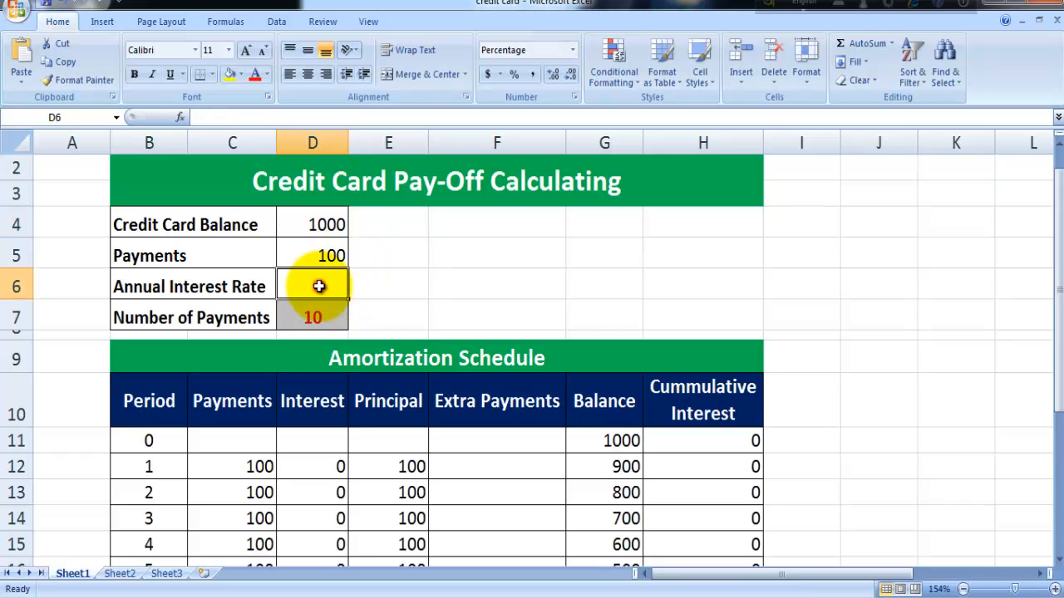
type("8")
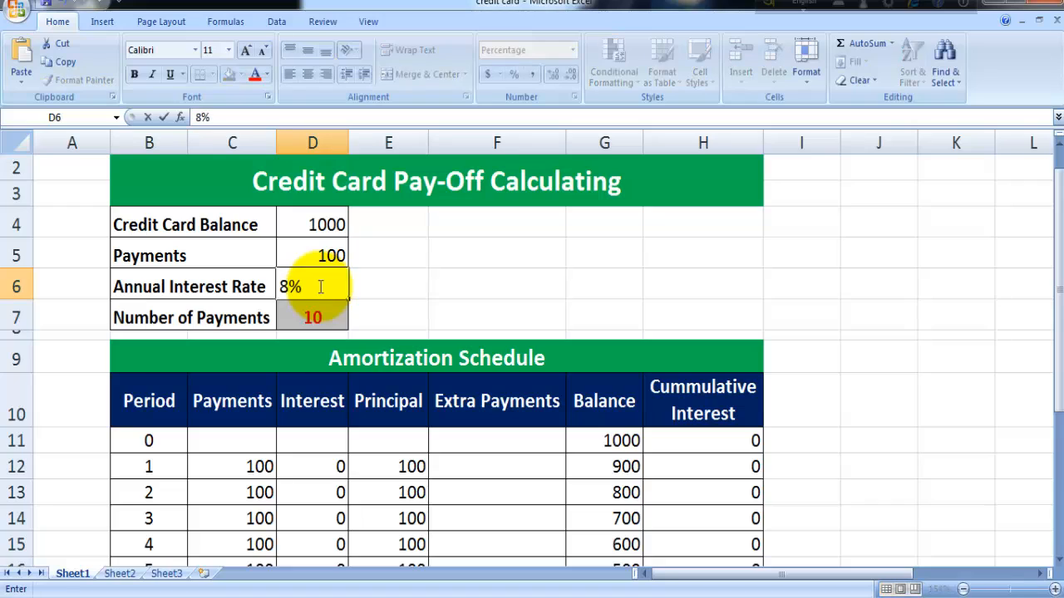
type(".50")
left_click(389, 283)
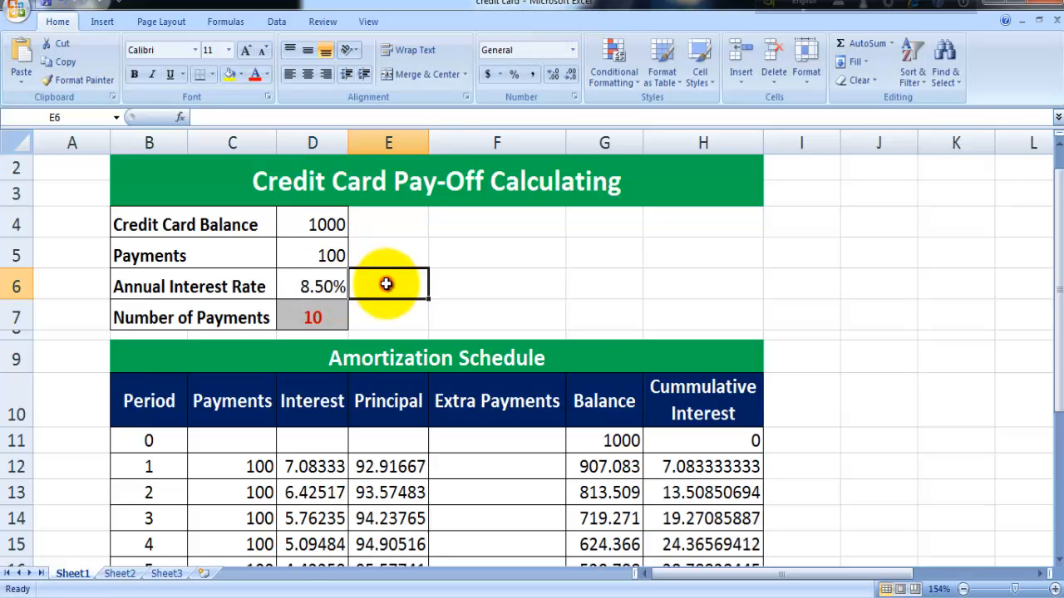
scroll(351, 328, "down", 5)
scroll(377, 335, "up", 5)
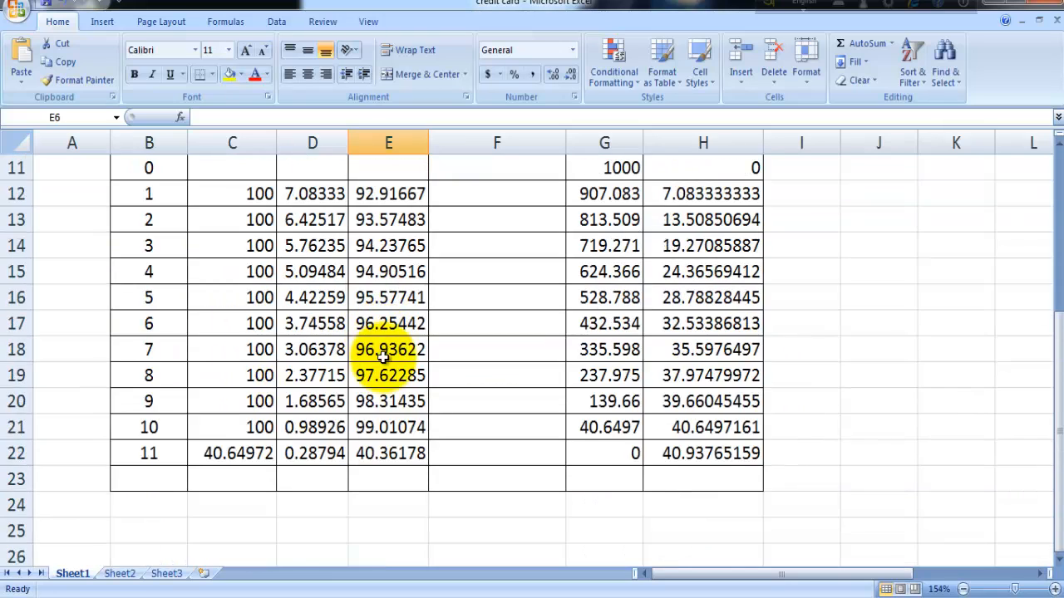
Change the credit card balance to 1500, the payments to 150 and the annual interest rate to 10.25%.
left_click(316, 224)
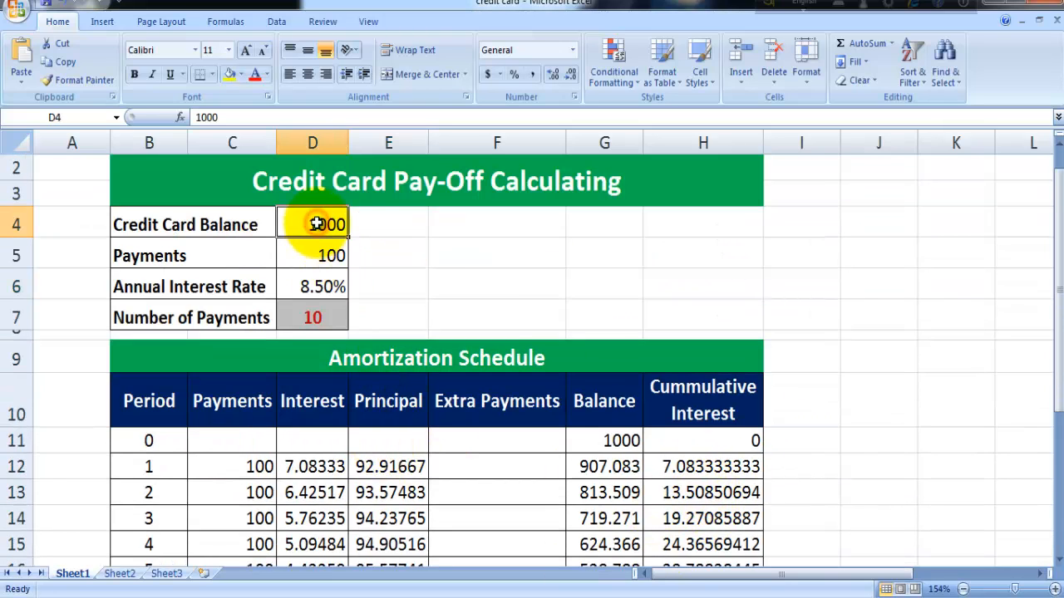
type("1500")
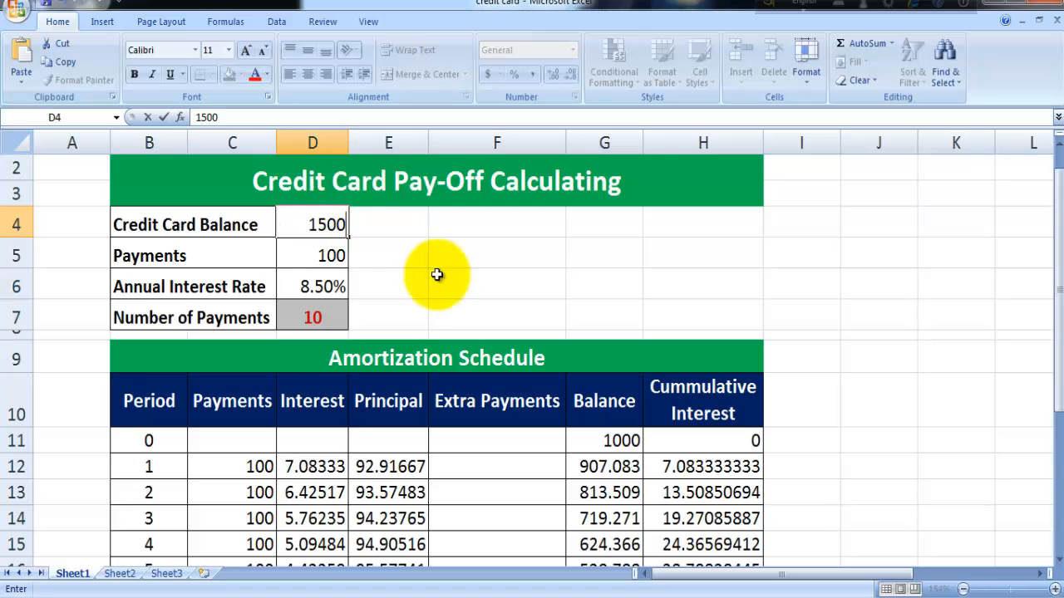
left_click(438, 274)
left_click(320, 256)
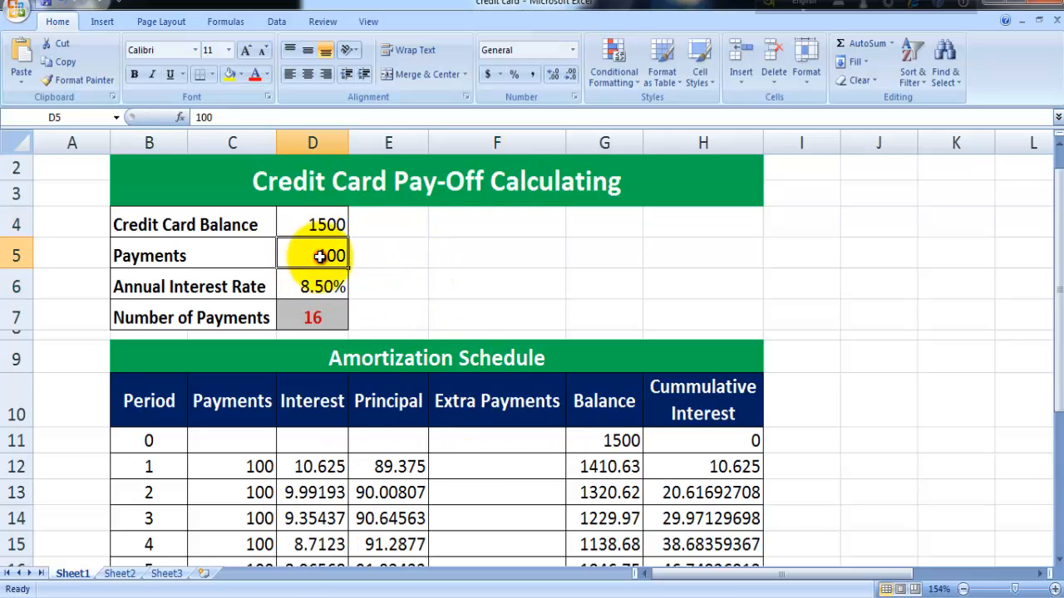
type("150")
left_click(305, 284)
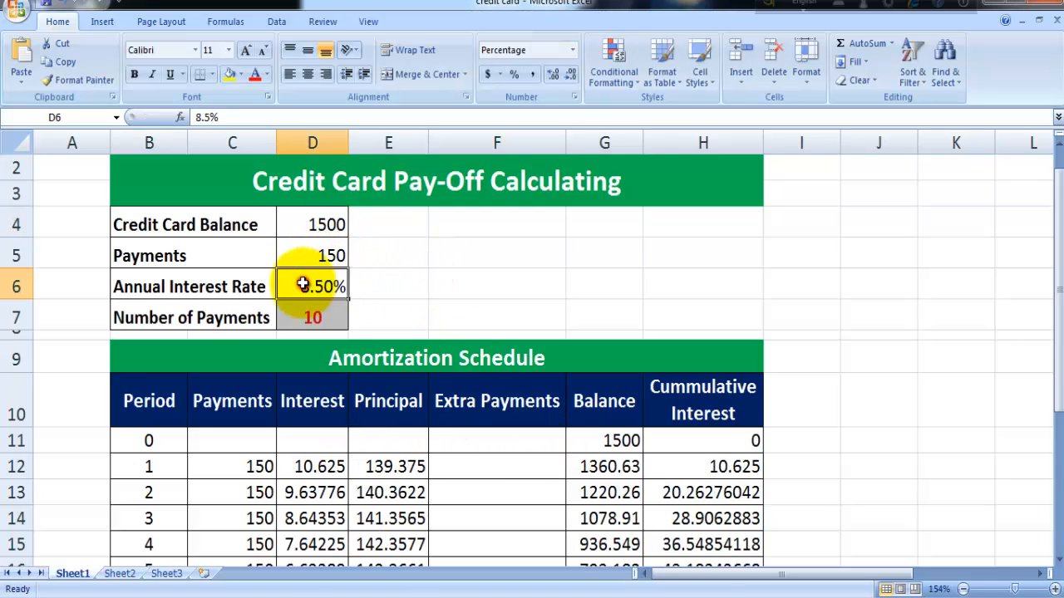
type("10")
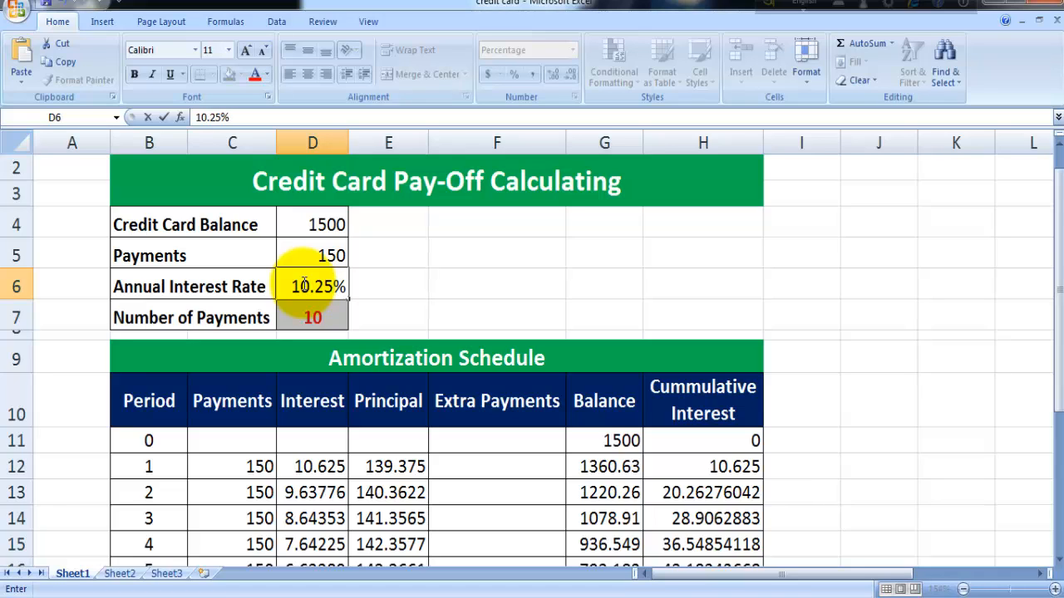
type(".25")
left_click(379, 266)
Set the payments to 200 and check the last period of the amortization schedule.
left_click(310, 257)
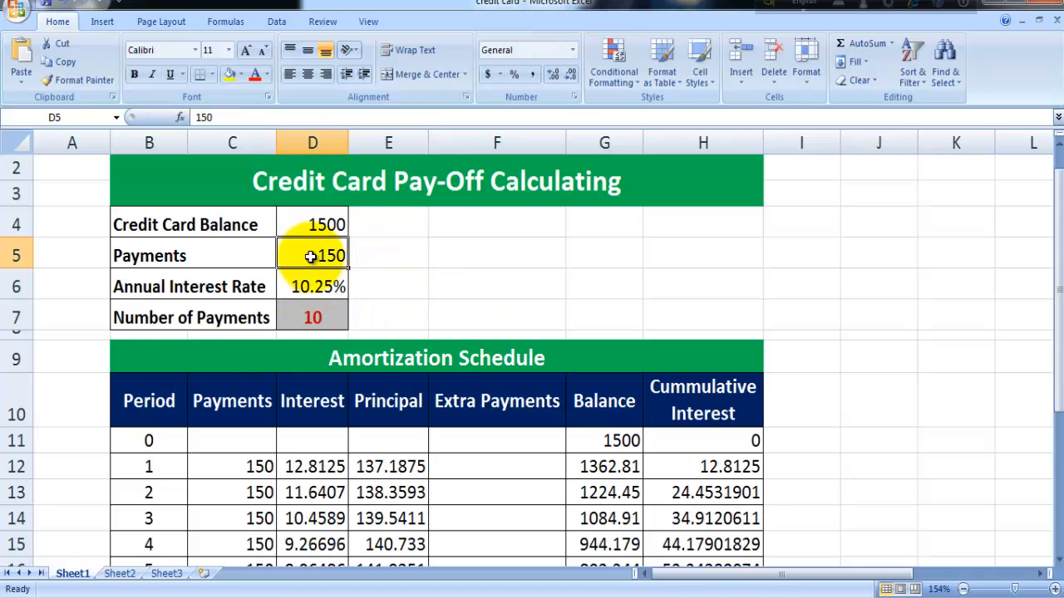
type("200")
left_click(415, 285)
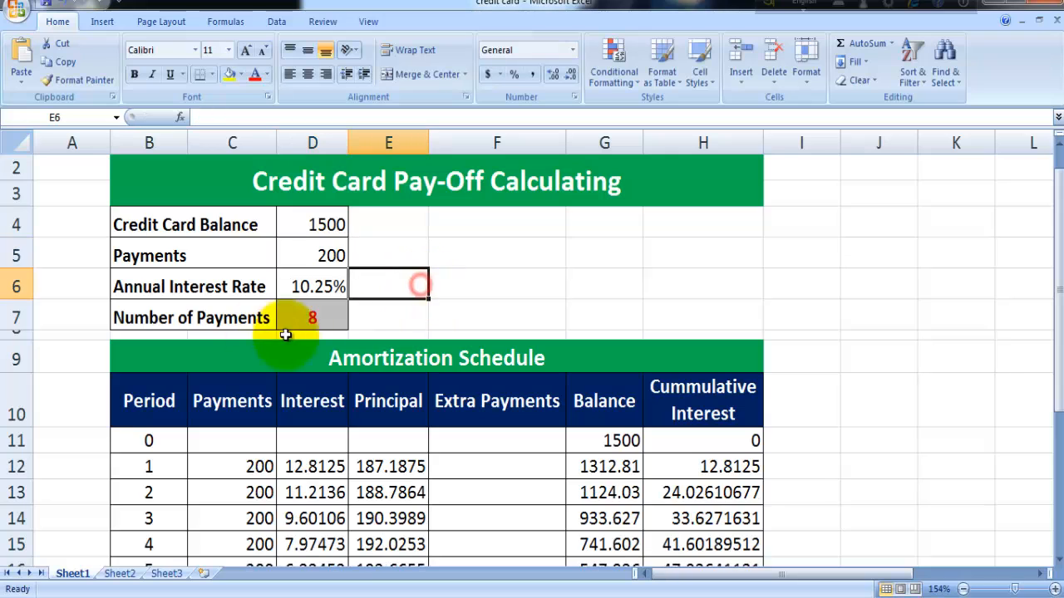
scroll(418, 356, "down", 2)
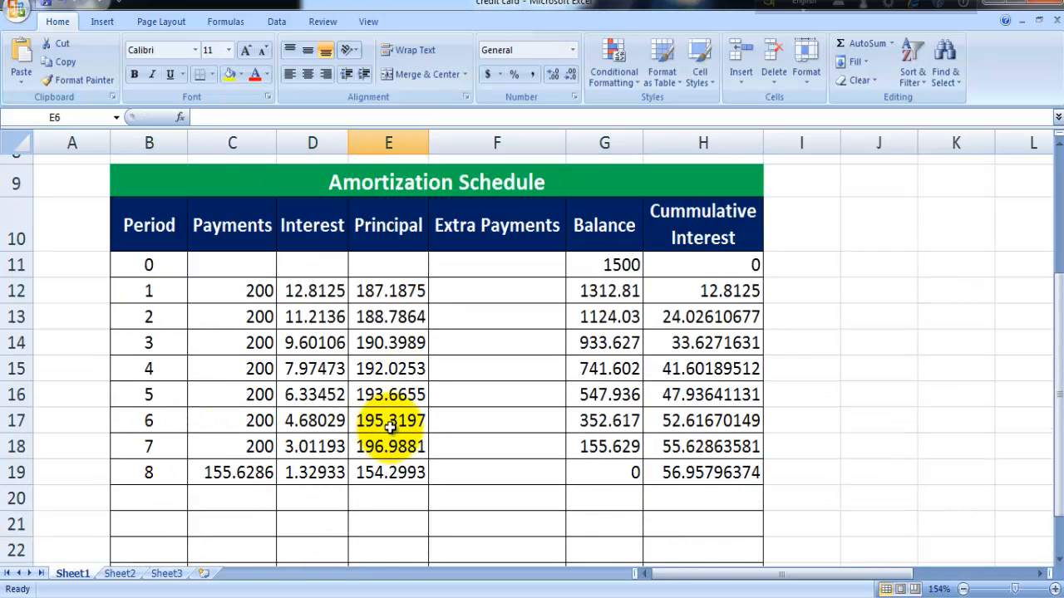
scroll(408, 423, "down", 2)
scroll(299, 399, "up", 2)
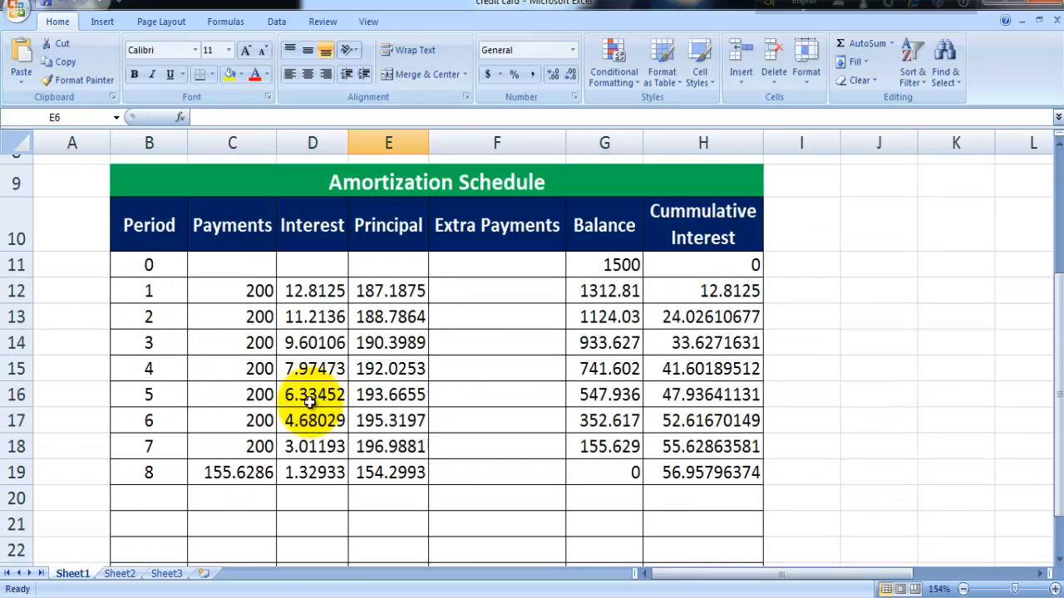
left_click(154, 472)
scroll(154, 472, "up", 2)
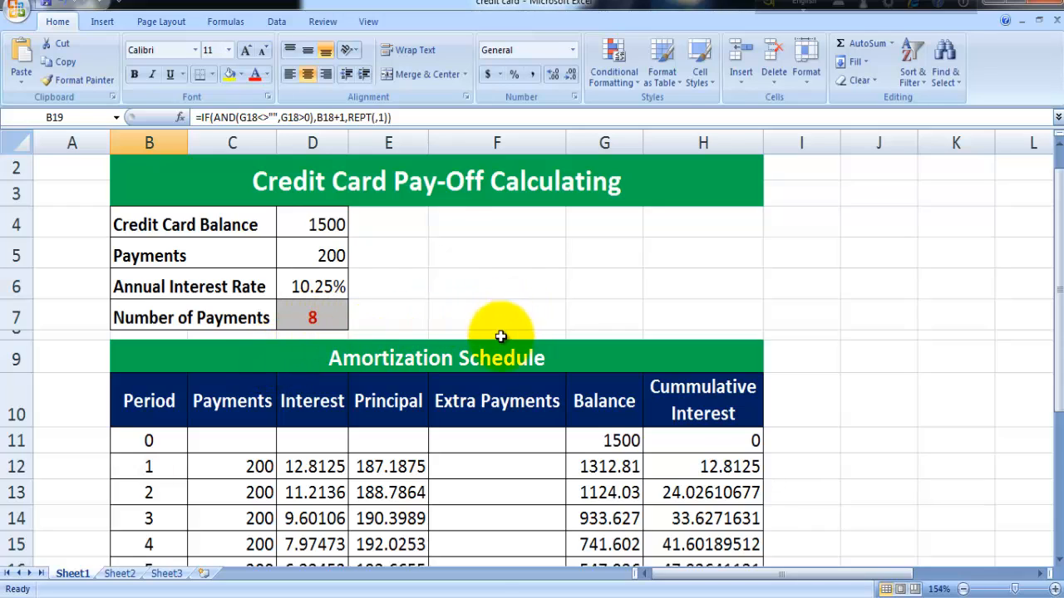
Raise the credit card balance to 20000 and review the amortization schedule down to its last row.
left_click(324, 256)
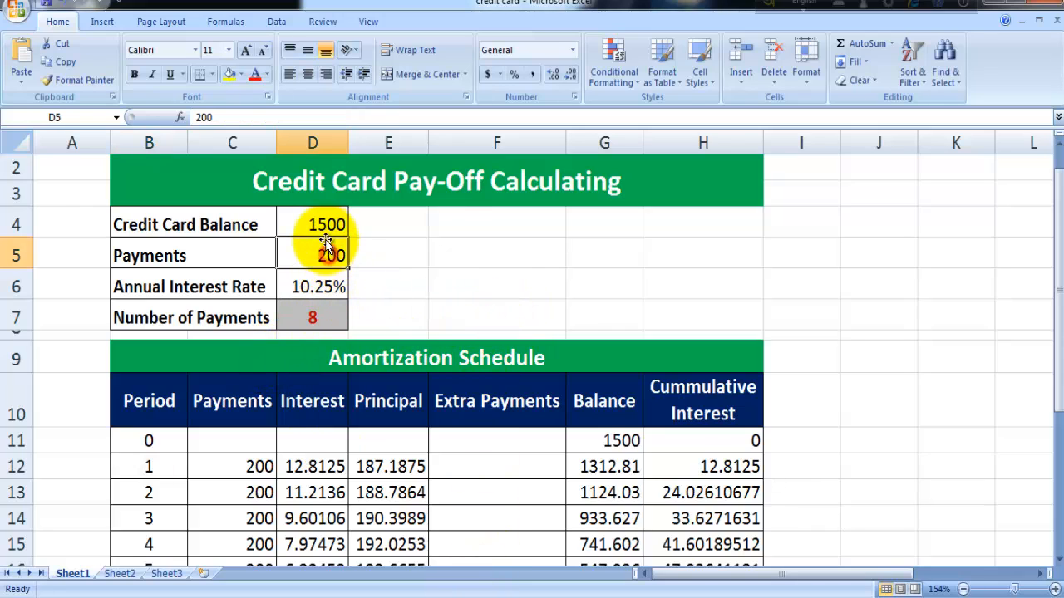
left_click(321, 226)
type("200")
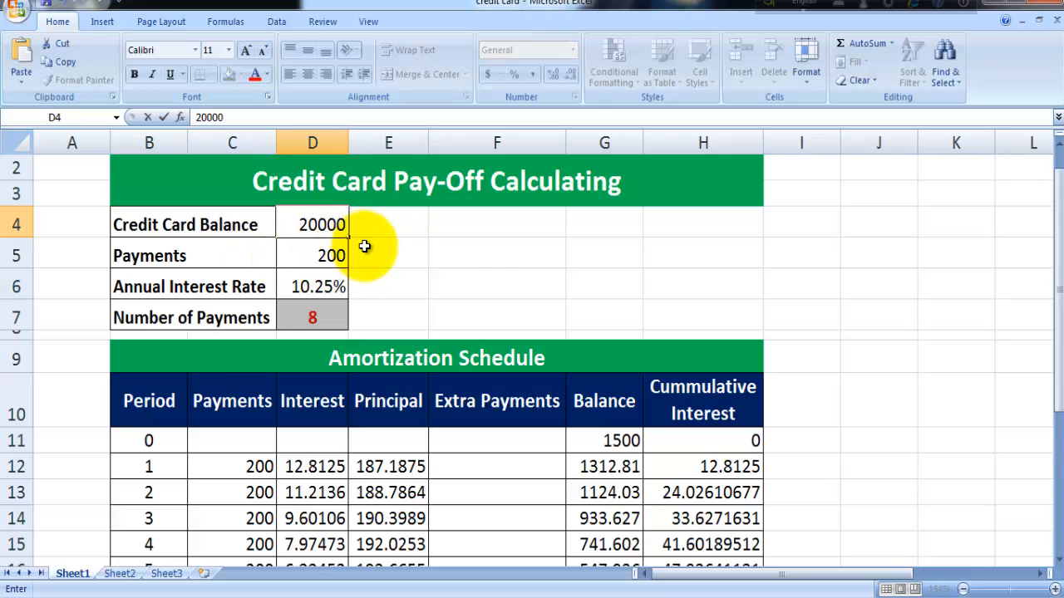
left_click(487, 230)
scroll(280, 513, "down", 3)
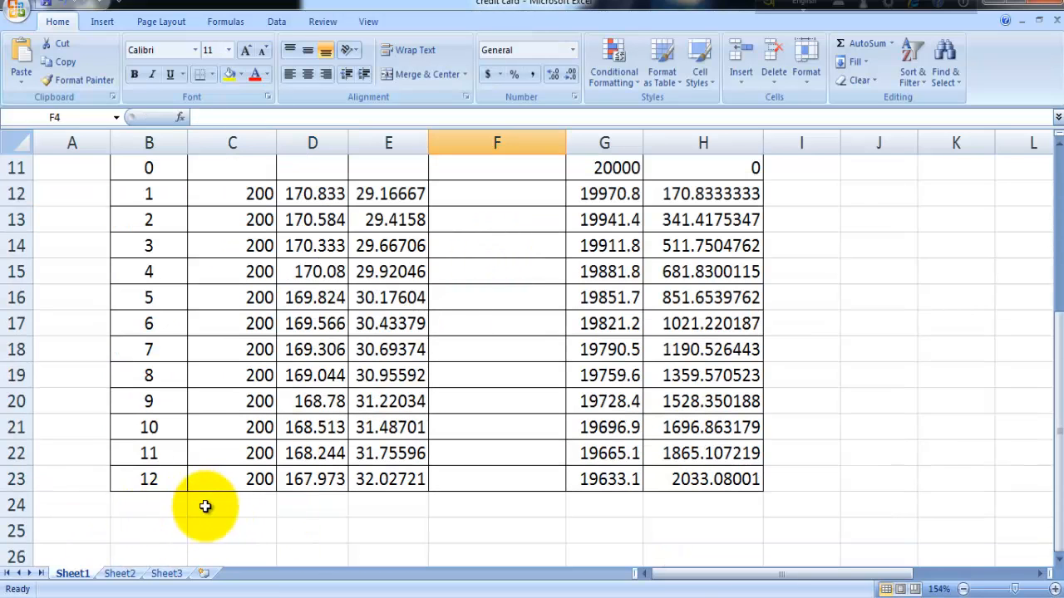
scroll(441, 315, "up", 3)
Set the payments to 500 and review the recalculated schedule and number of payments.
left_click(331, 284)
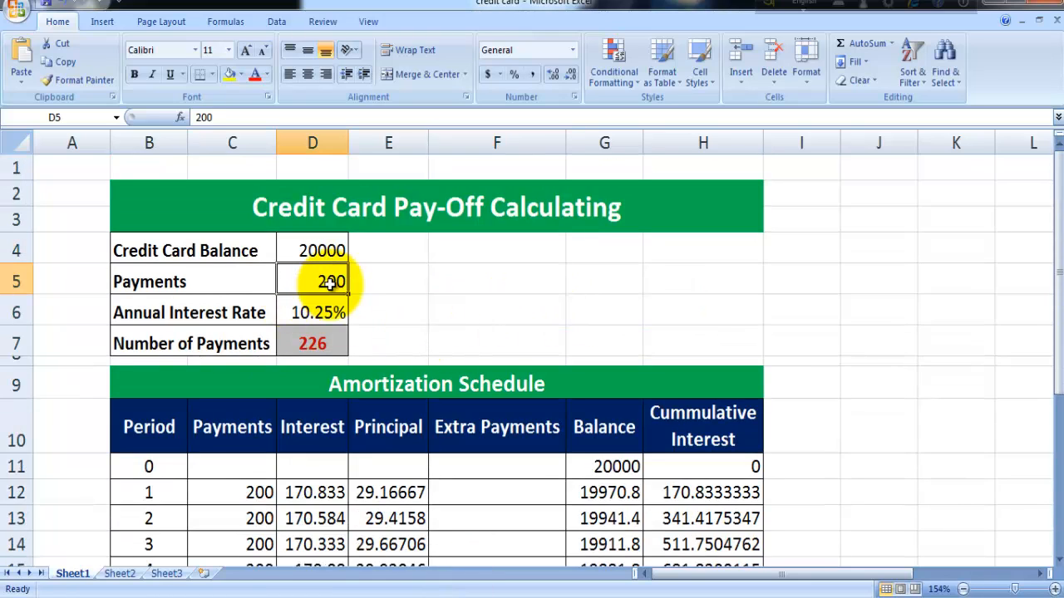
type("500")
left_click(409, 334)
scroll(424, 329, "down", 3)
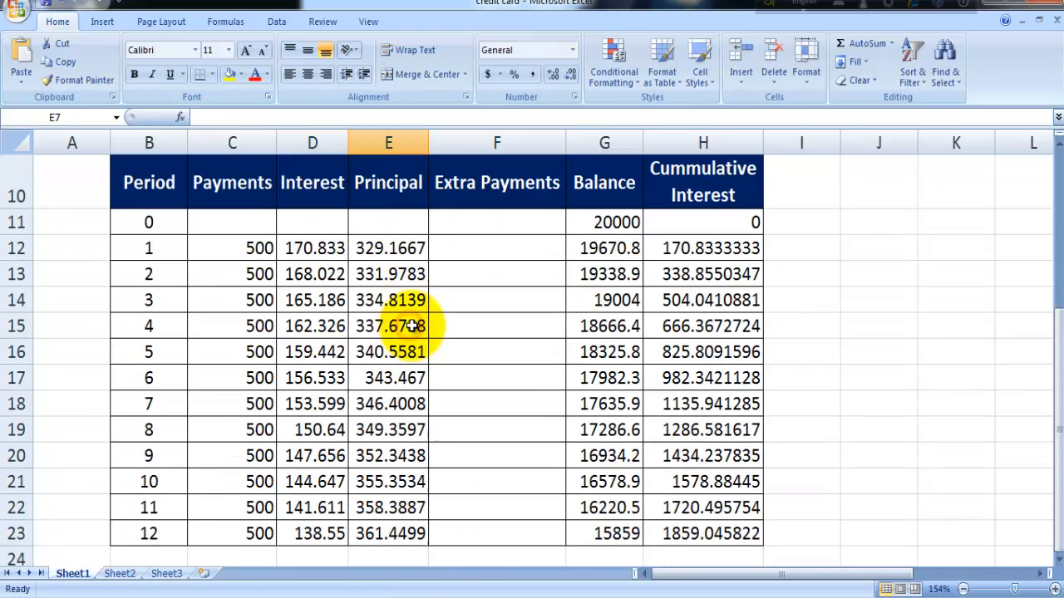
scroll(361, 493, "down", 1)
scroll(401, 333, "up", 3)
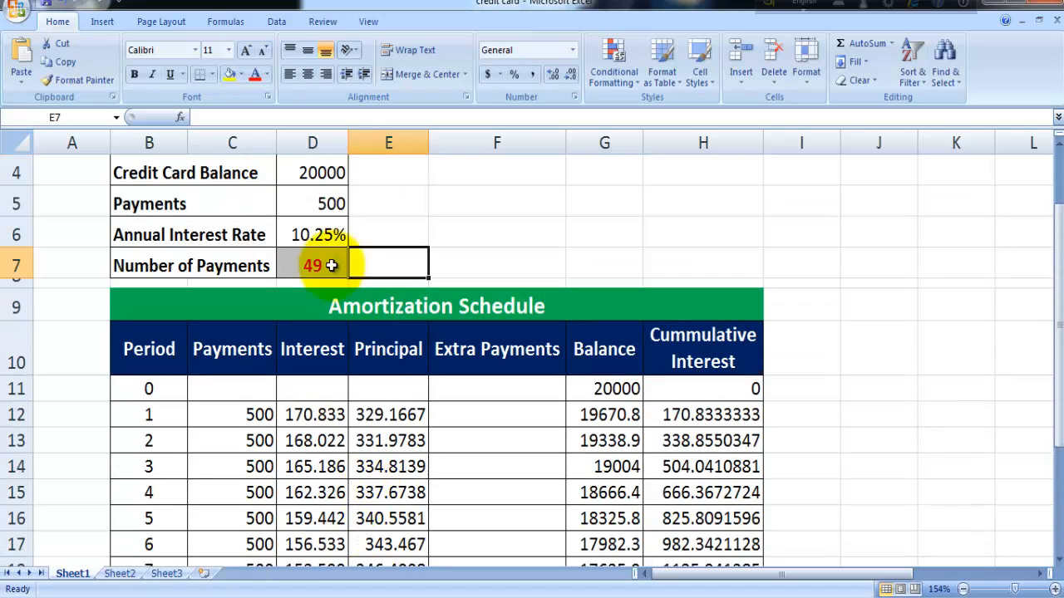
Set the annual interest rate to 15.30% and check the end of the amortization schedule.
left_click(311, 235)
type("1")
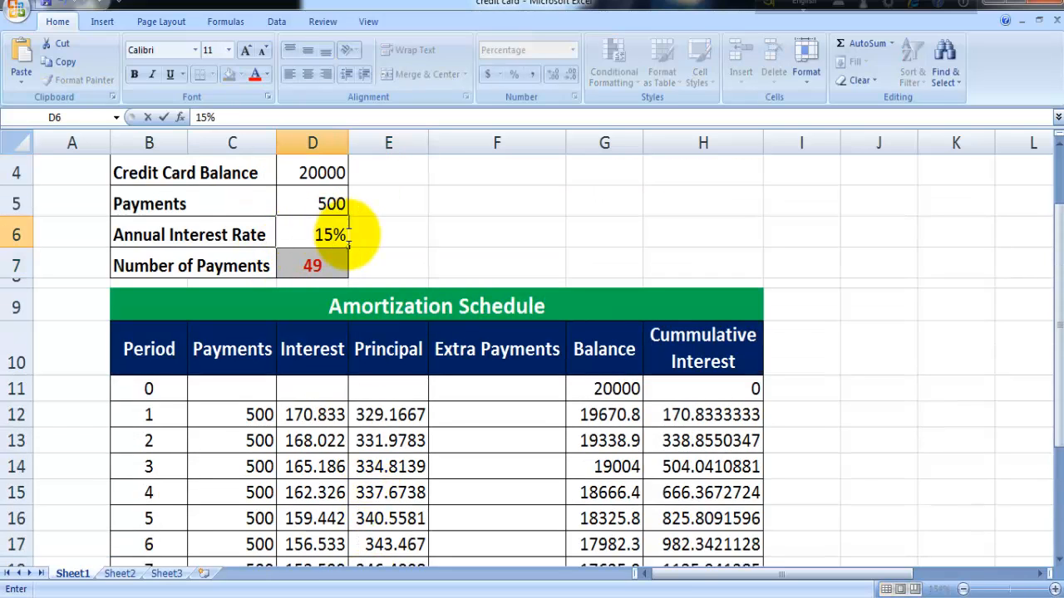
type("5.3")
key("Return")
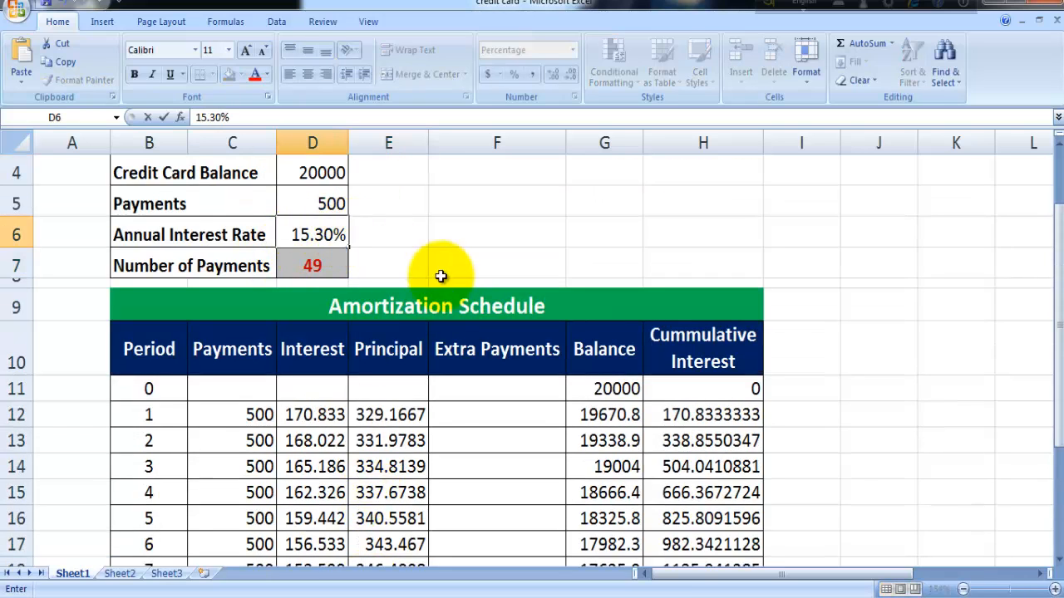
left_click(439, 233)
scroll(185, 384, "down", 4)
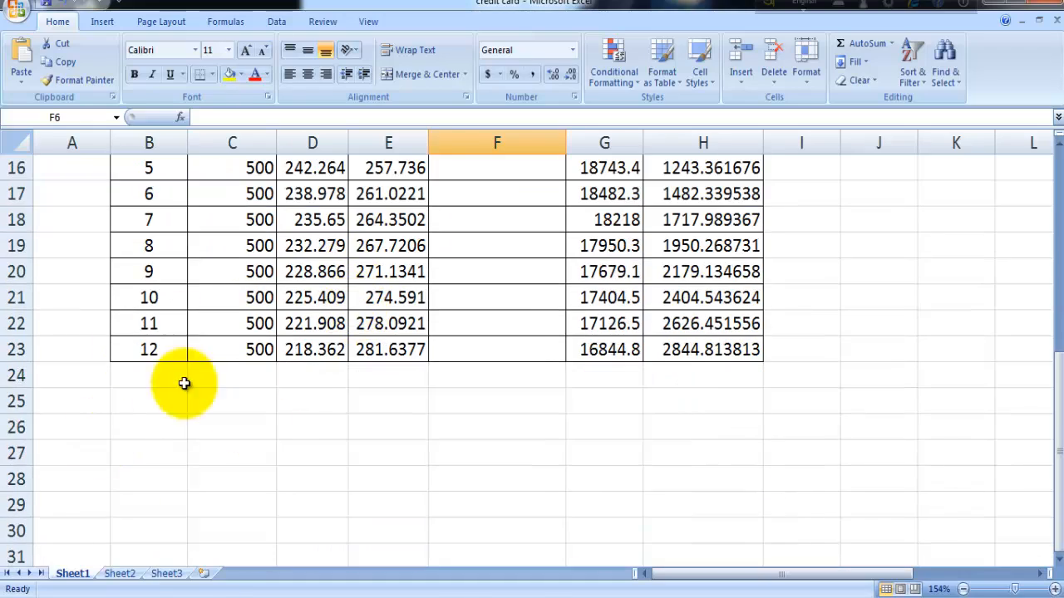
scroll(349, 357, "up", 5)
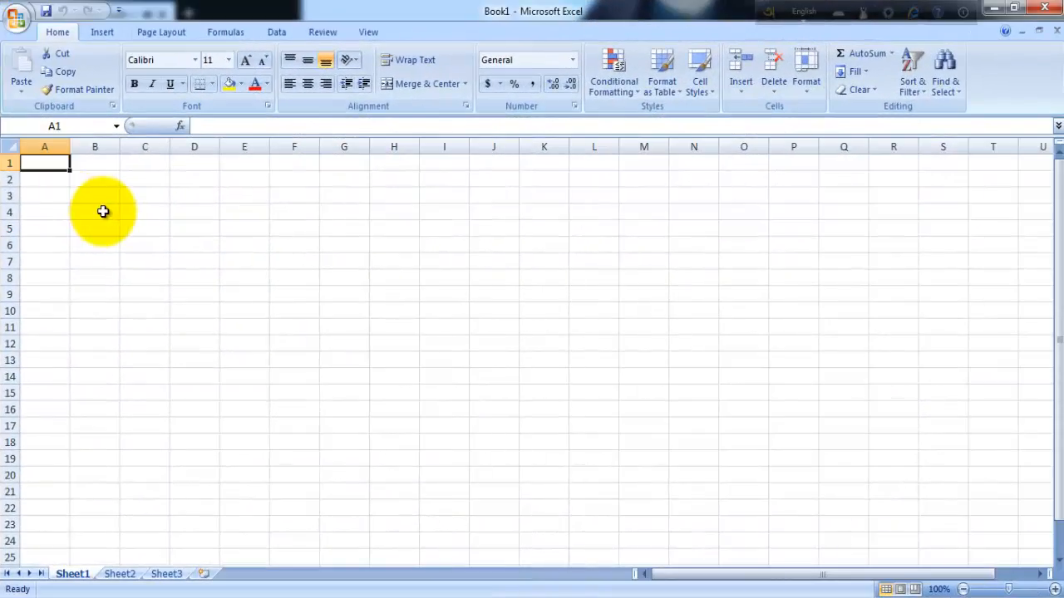
In the blank workbook, enter the labels "Credit Card Balance" in B4 and "Payments" in B5.
left_click(103, 211)
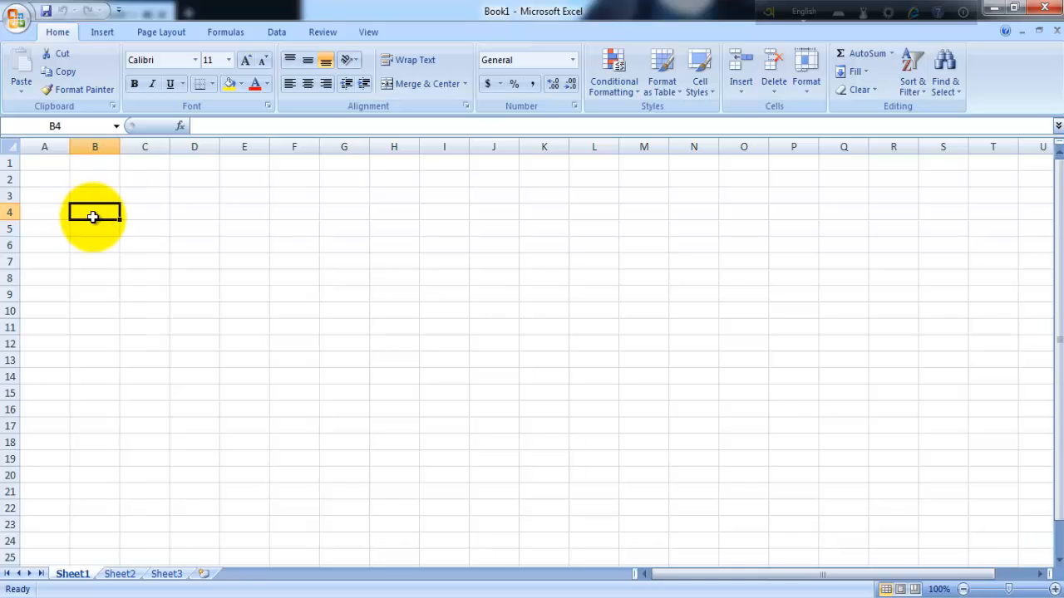
type("Credit Card Balance")
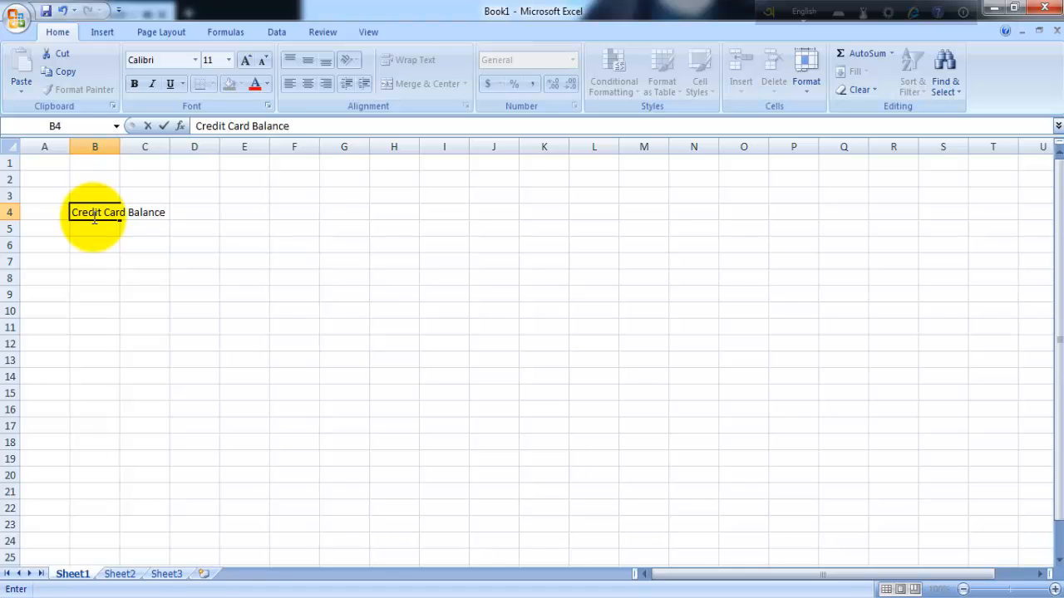
key("Return")
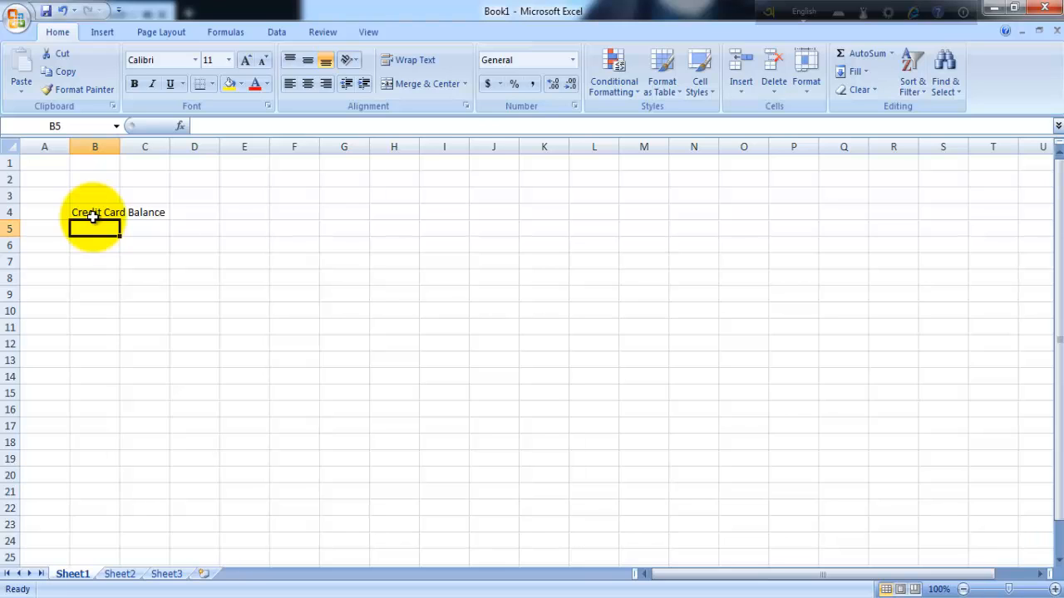
type("Payments")
key("Return")
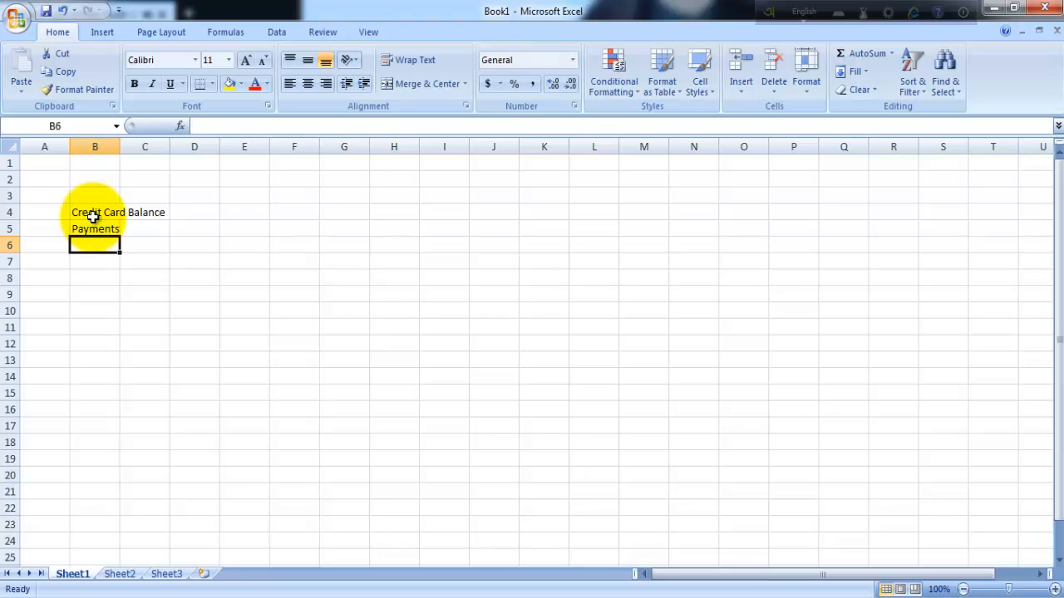
Add the labels "Annual Interest Rate" in B6 and "Number of Payments" in B7.
type("Annual")
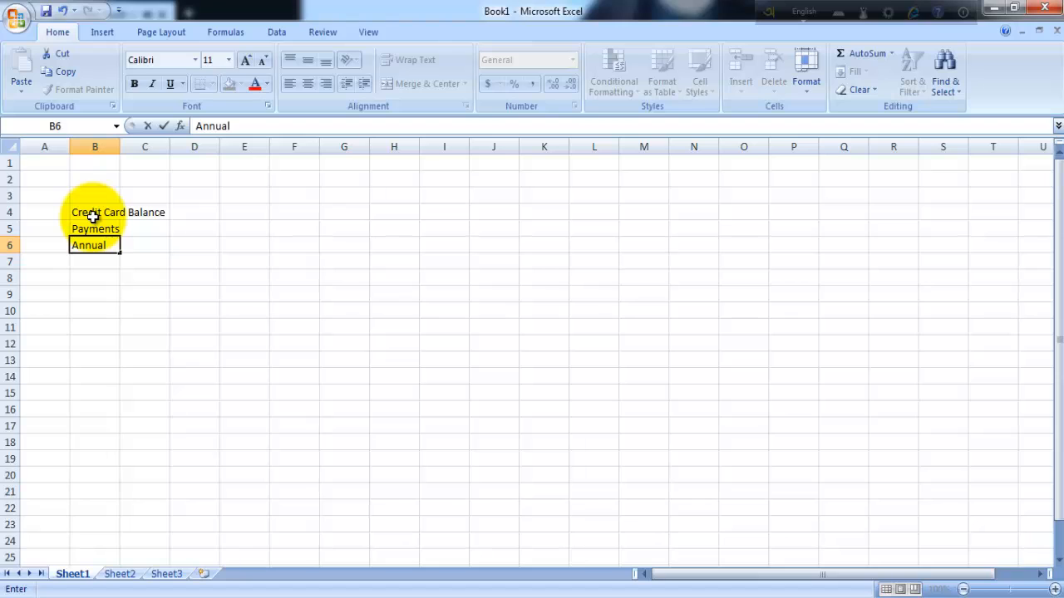
type(" Interest Rat")
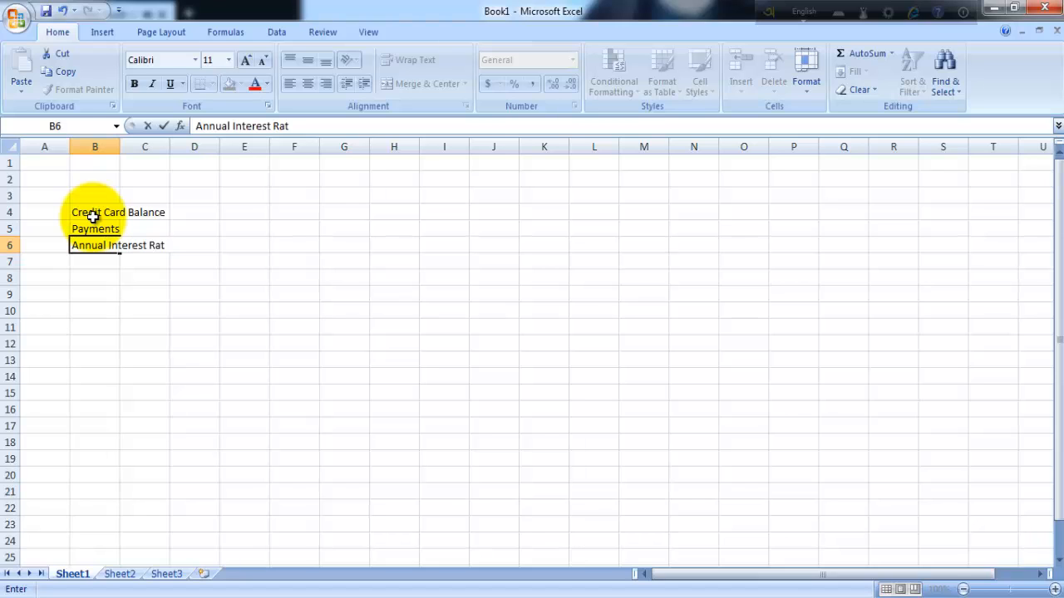
type("e")
key("Return")
type("Num")
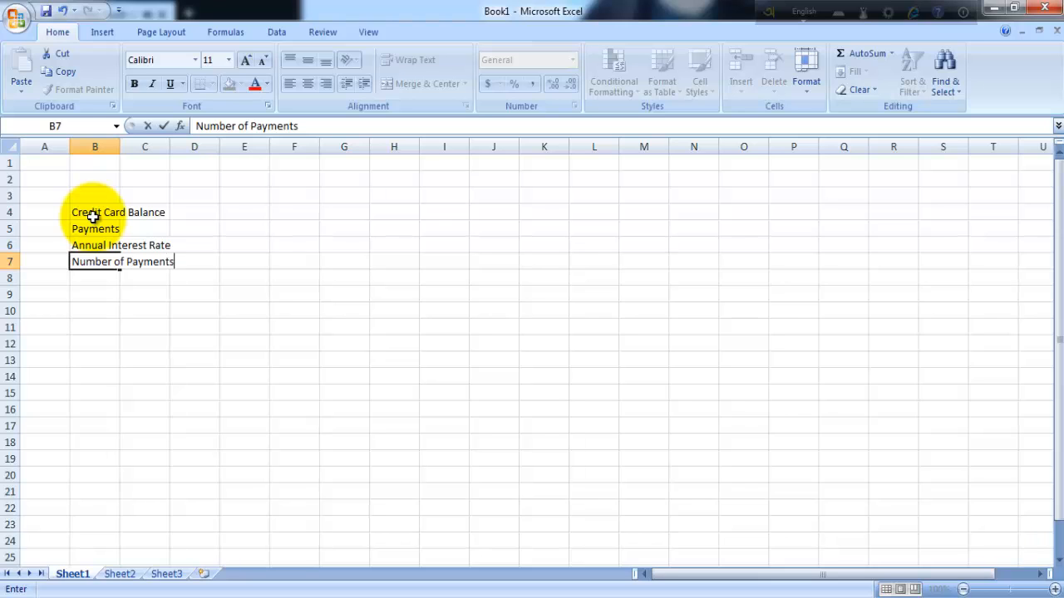
type("ber of Payments")
left_click(374, 258)
Merge and center each label in rows 4 to 7 across columns B and C, and widen column C to fit them.
left_click_drag(93, 214, 147, 209)
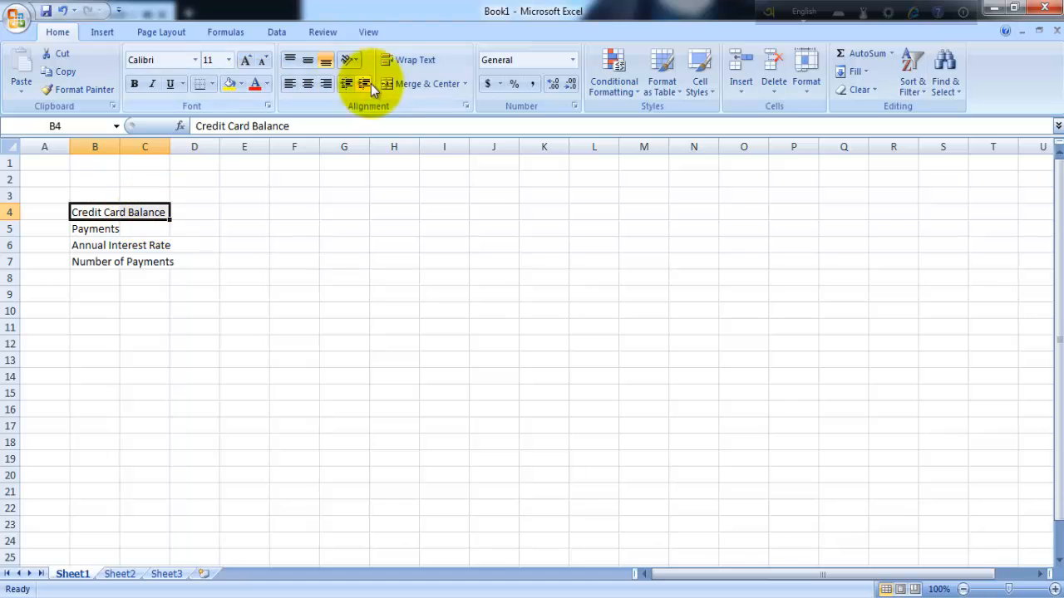
left_click(424, 83)
left_click_drag(93, 229, 149, 246)
left_click(424, 83)
left_click(424, 83)
left_click_drag(79, 261, 149, 261)
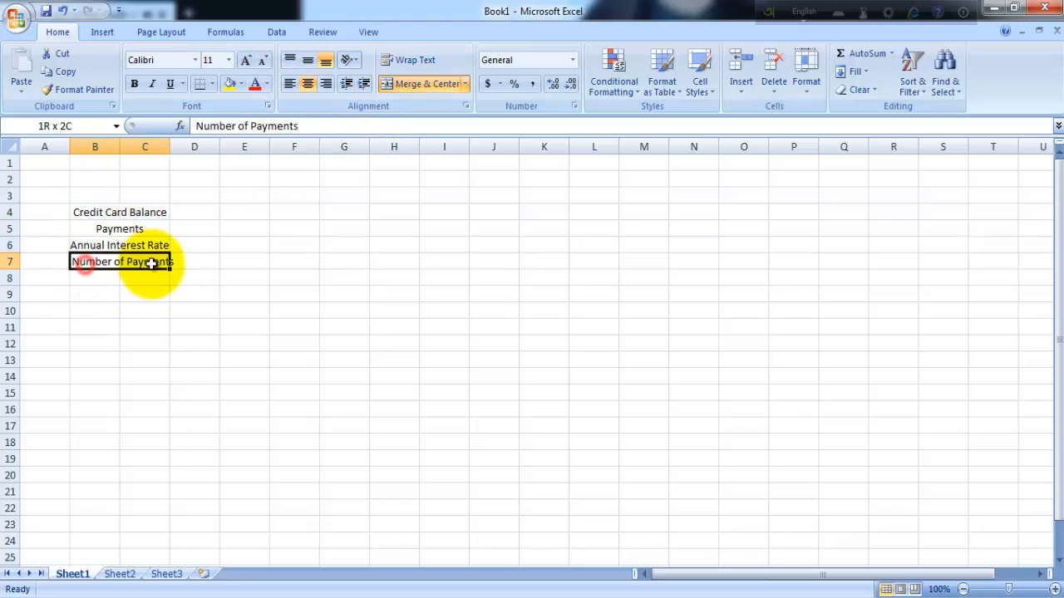
left_click(424, 83)
left_click_drag(168, 144, 177, 145)
left_click(275, 265)
Left-align the merged labels in B4:C7 and make them bold.
left_click_drag(114, 208, 125, 261)
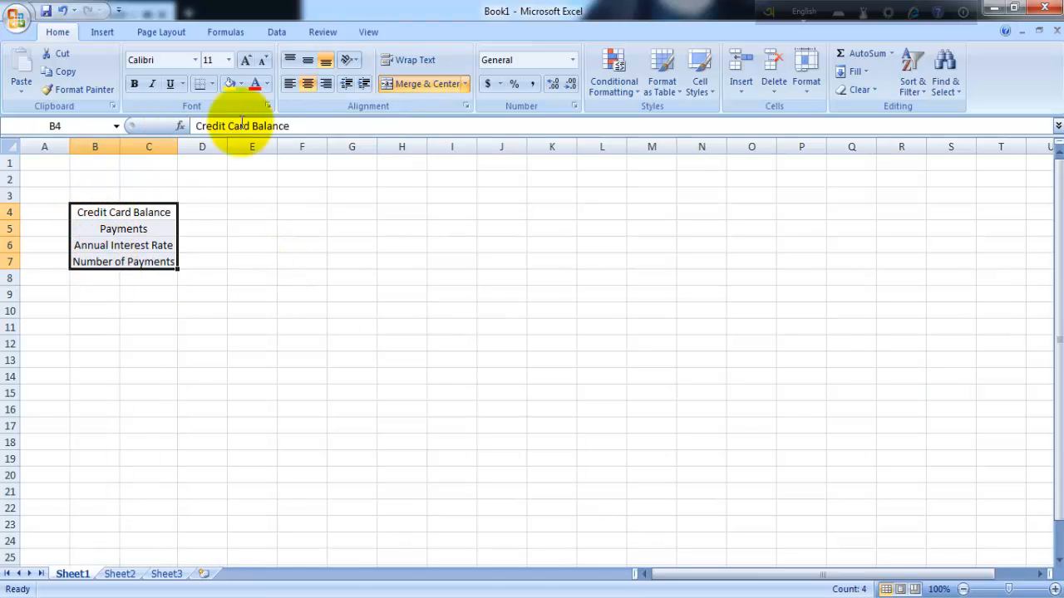
left_click(289, 84)
left_click(402, 227)
left_click_drag(78, 214, 133, 262)
left_click(133, 83)
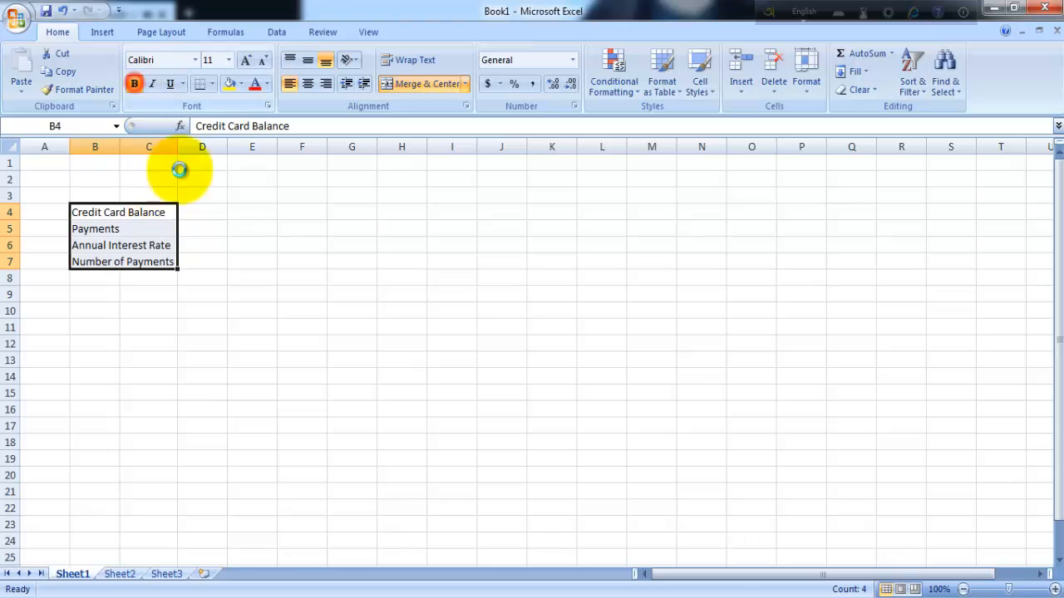
left_click(340, 277)
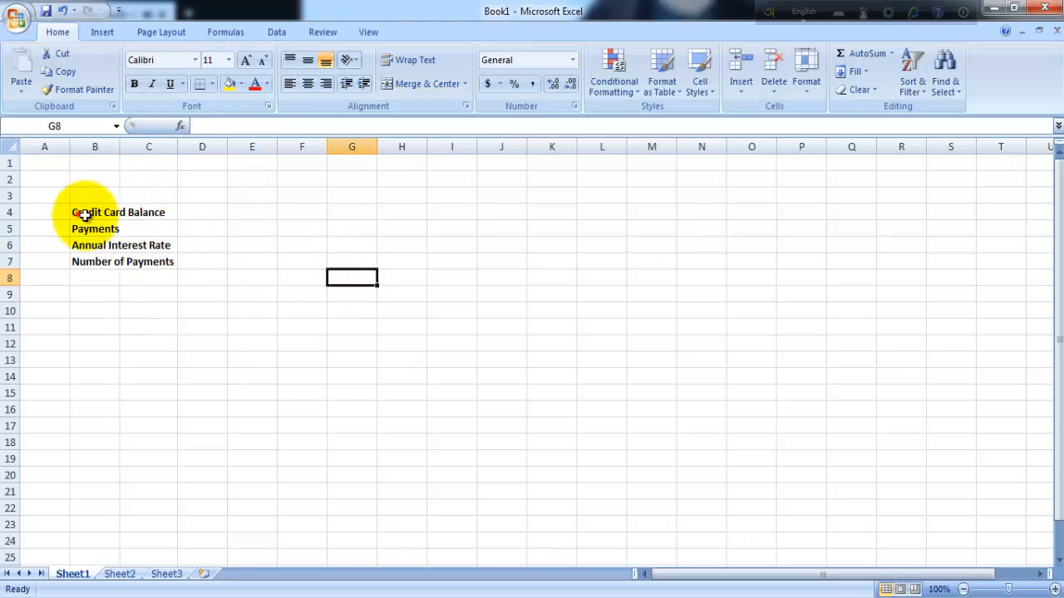
Apply all borders to the range B4:D7.
left_click_drag(78, 208, 200, 258)
left_click(213, 84)
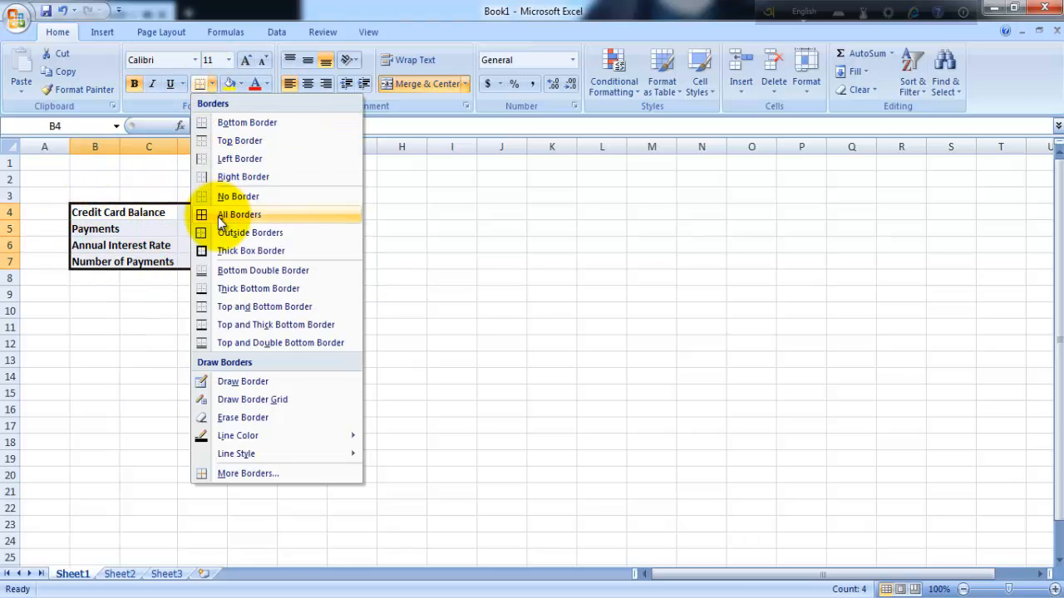
left_click(206, 214)
left_click(436, 259)
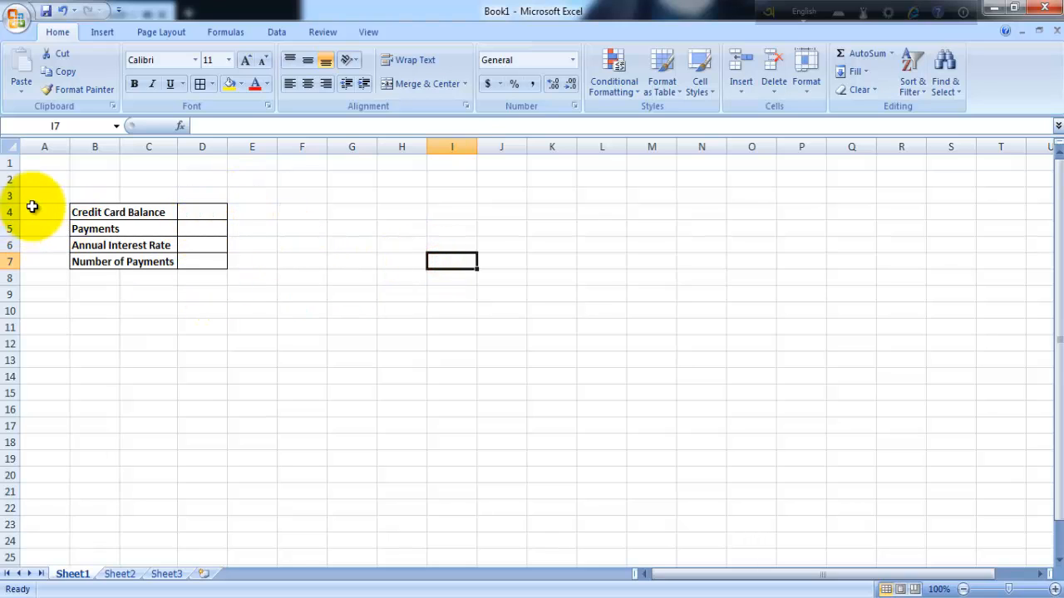
Set the row height of rows 4 to 7 to 18.
left_click_drag(26, 211, 31, 251)
right_click(21, 251)
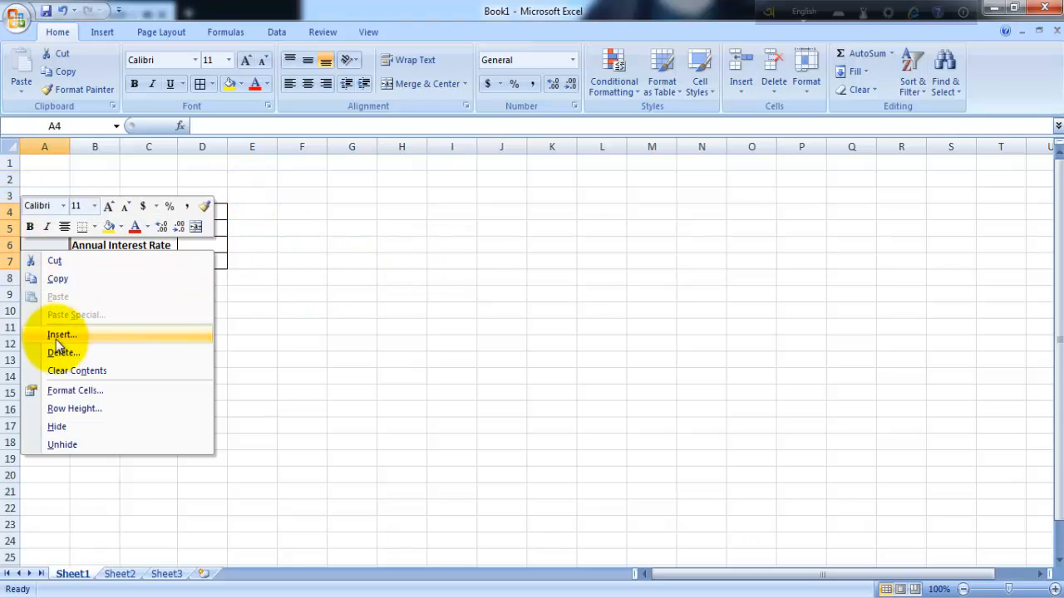
left_click(70, 408)
left_click_drag(62, 361, 508, 210)
type("18")
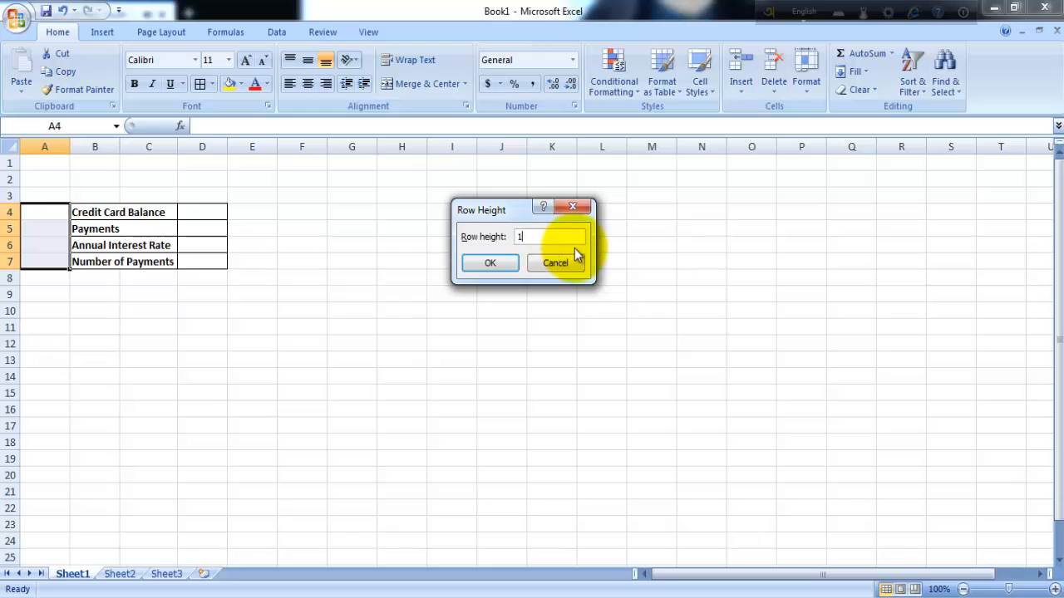
left_click(501, 265)
left_click(744, 324)
left_click(383, 336)
left_click(453, 233)
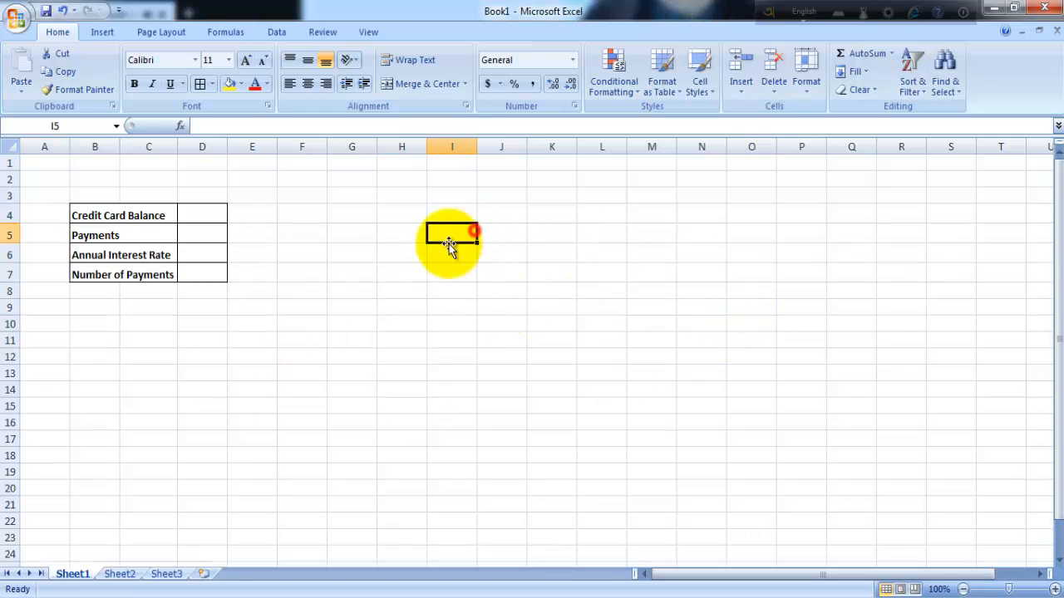
Enter 2000 as the credit card balance in D4 and 200 as the payments in D5.
left_click(195, 213)
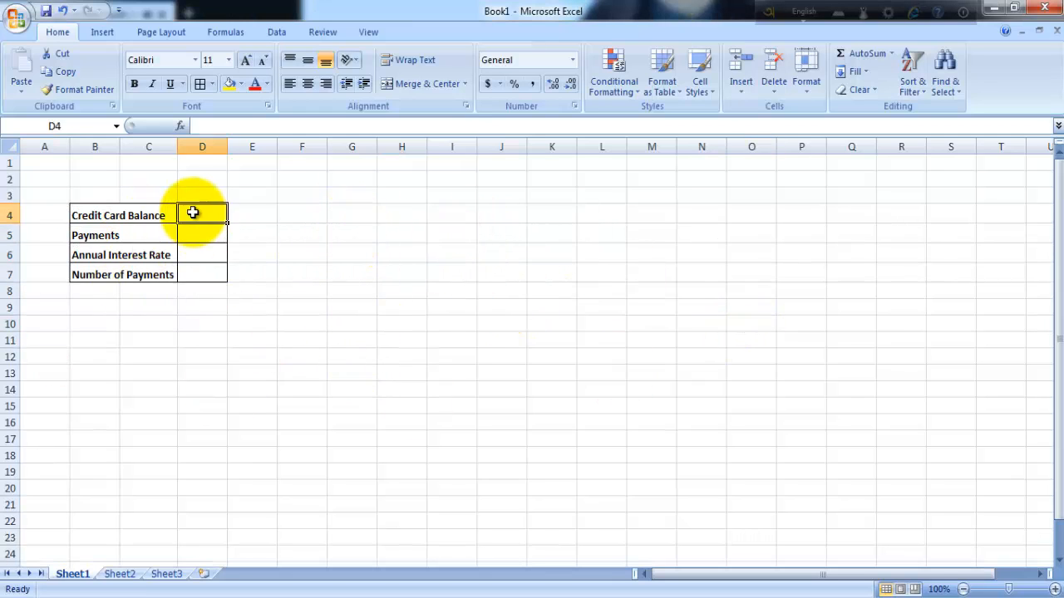
type("2000")
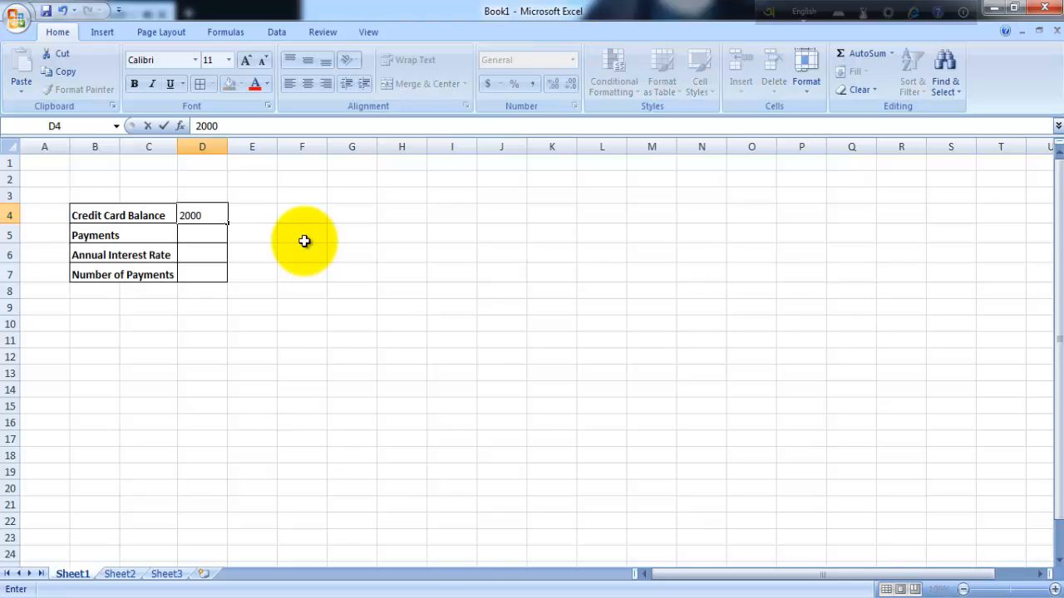
left_click(449, 253)
left_click(203, 233)
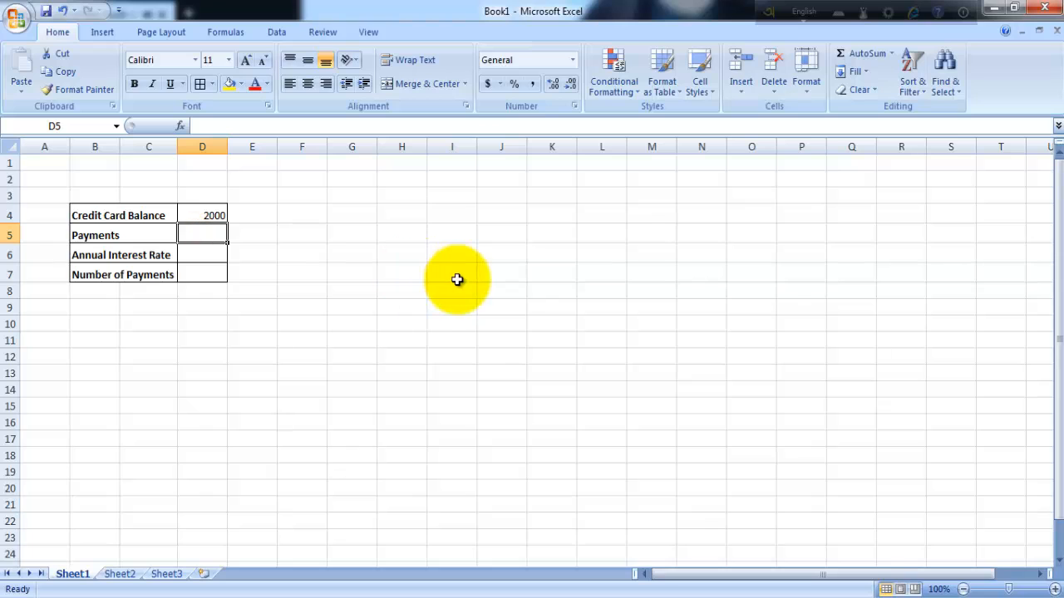
type("200")
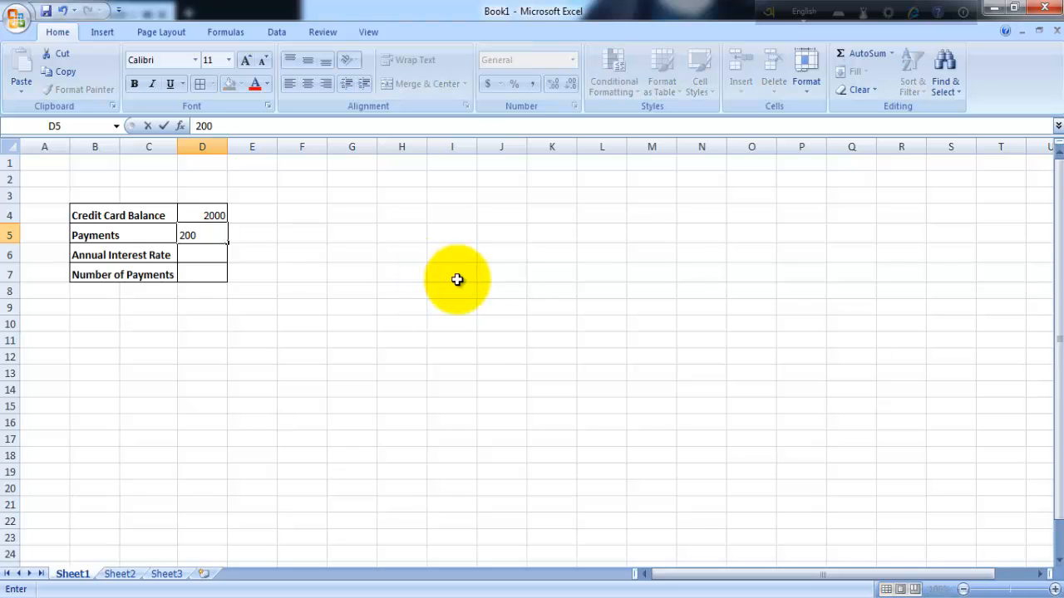
Enter 12.25% as the annual interest rate in D6.
left_click(207, 252)
type("12")
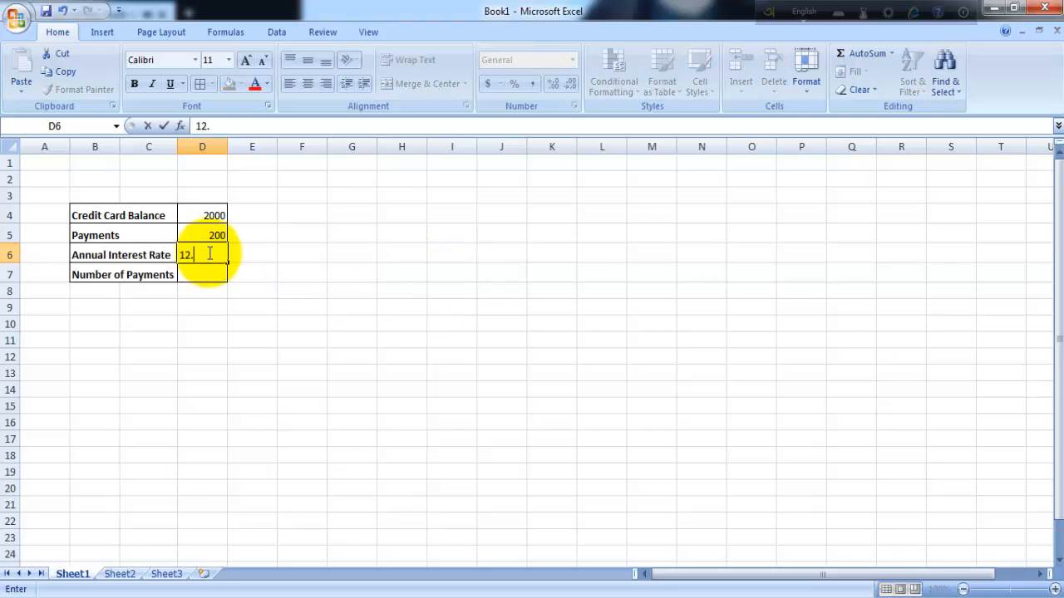
type(".25%")
left_click(193, 273)
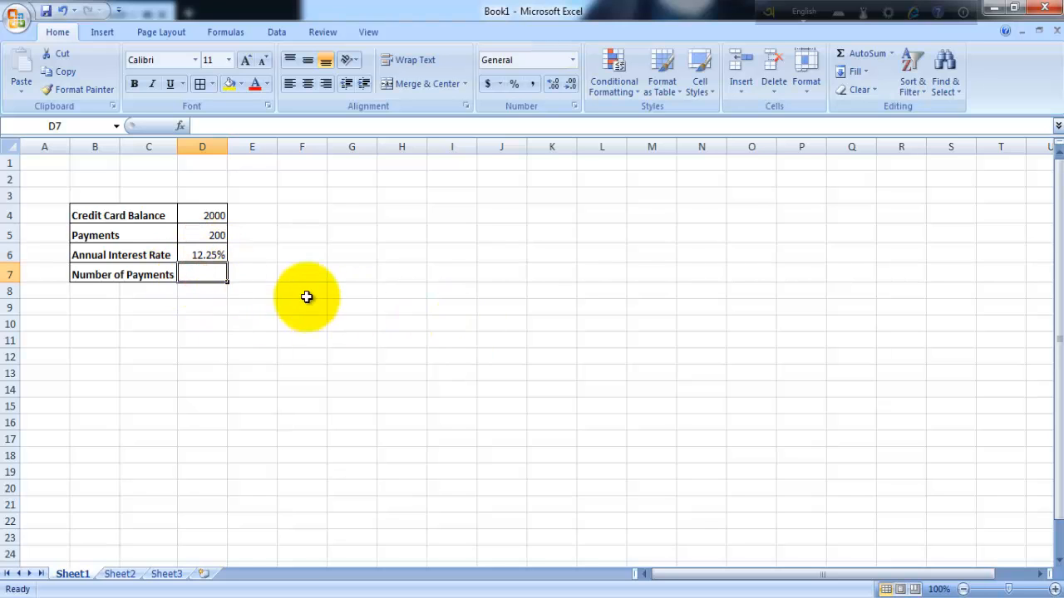
left_click(443, 312)
left_click(204, 273)
left_click(448, 353)
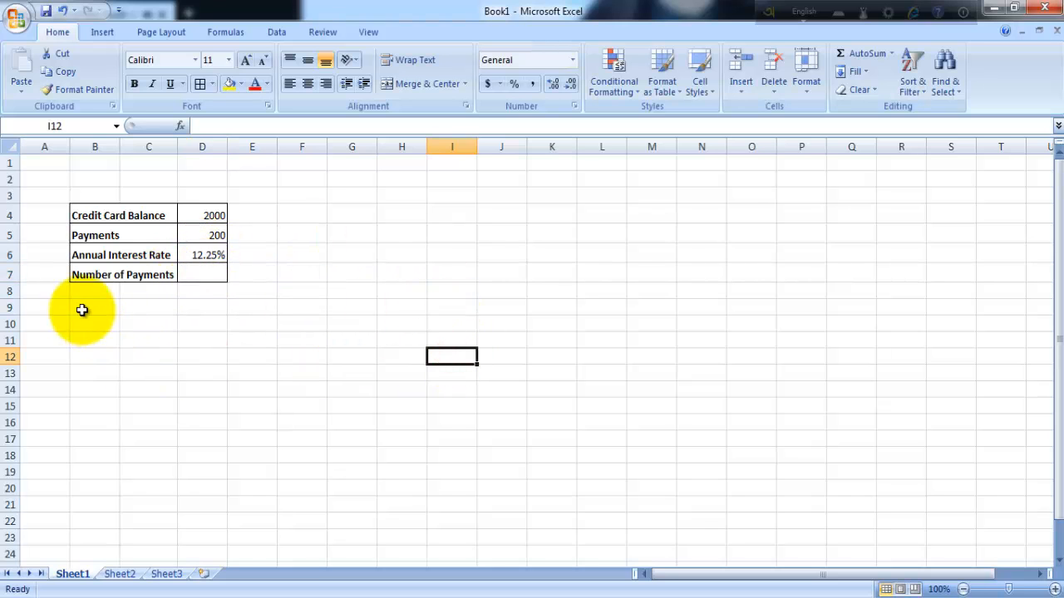
Enter the schedule headers "Period", "Payments" and "Interest" in B10:D10.
left_click(96, 322)
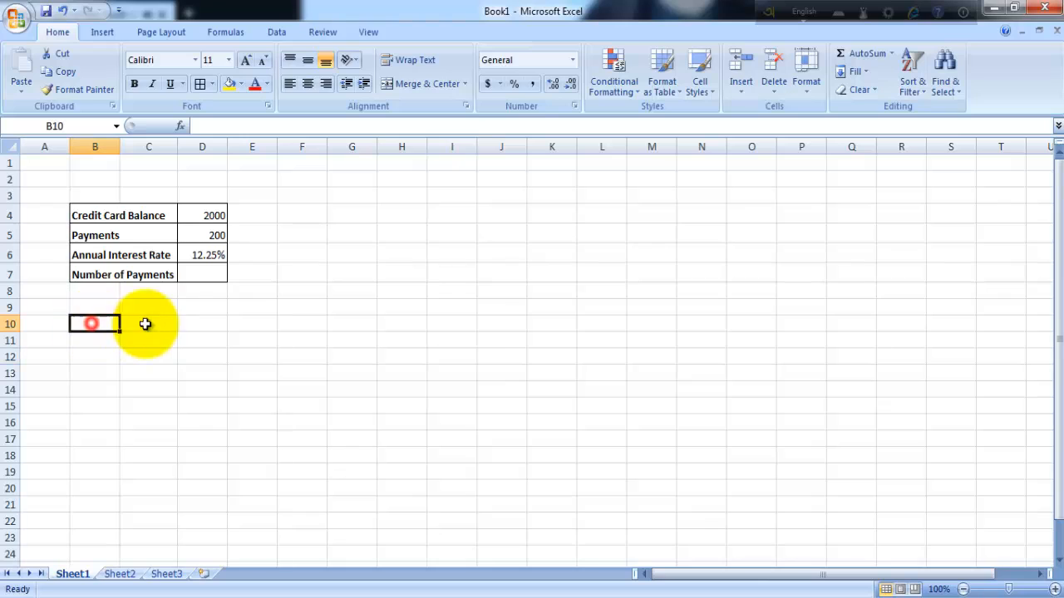
type("Period")
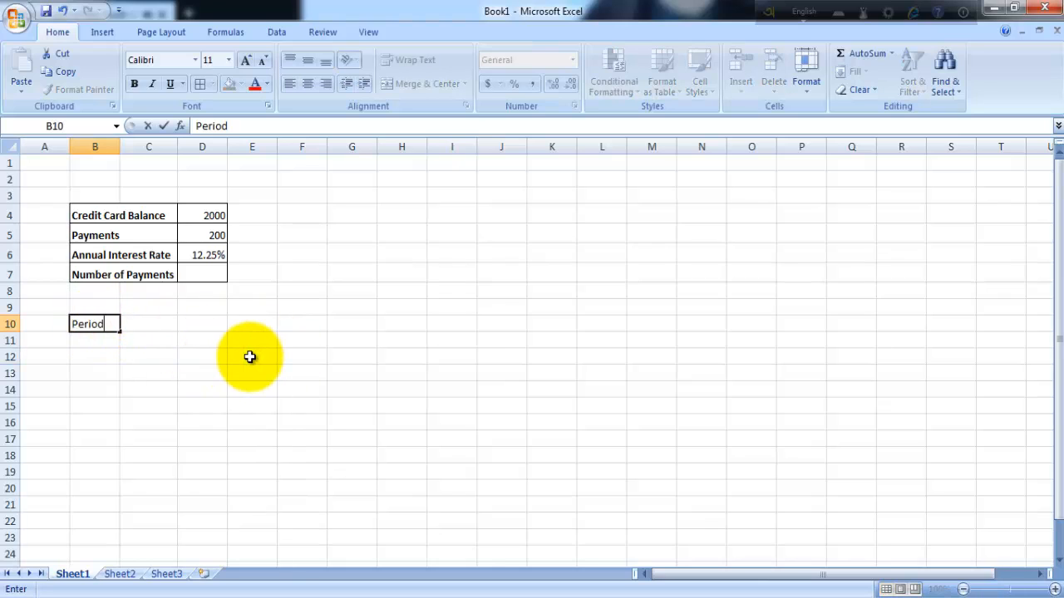
key("Tab")
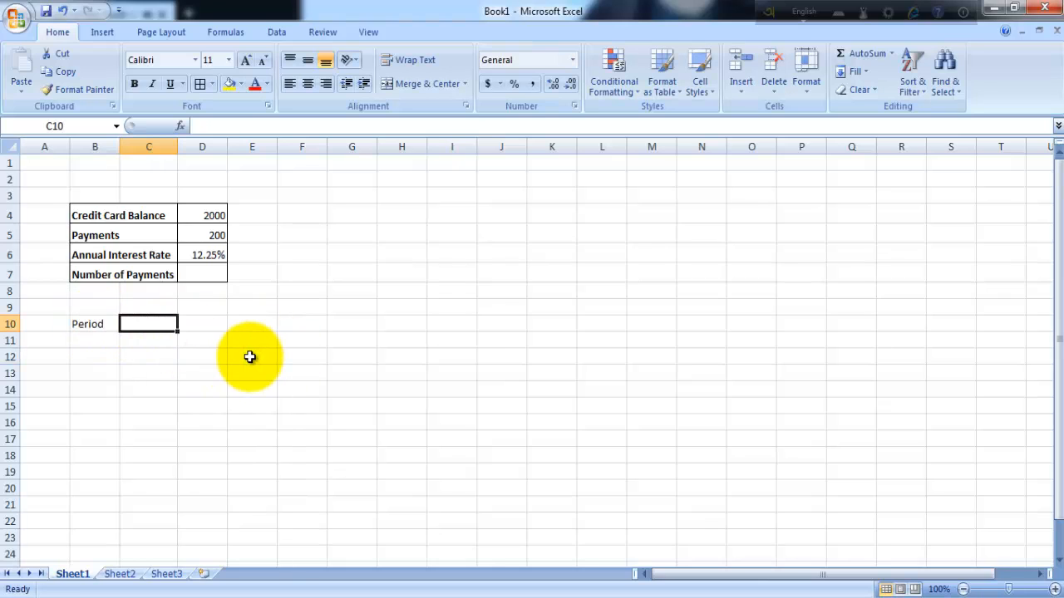
key("BackSpace")
type("Payments")
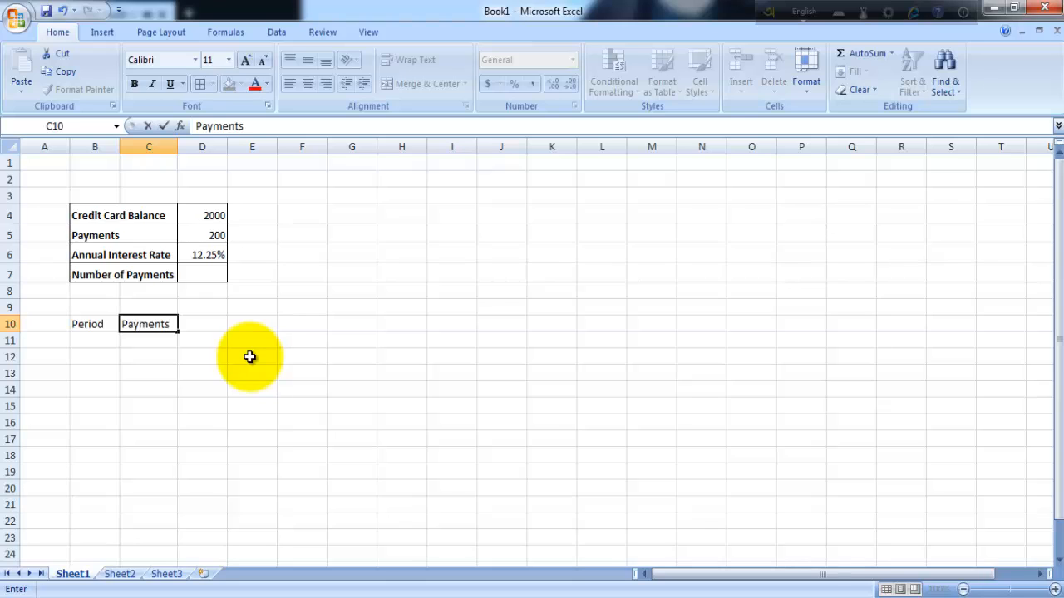
key("Tab")
type("Interest")
key("Tab")
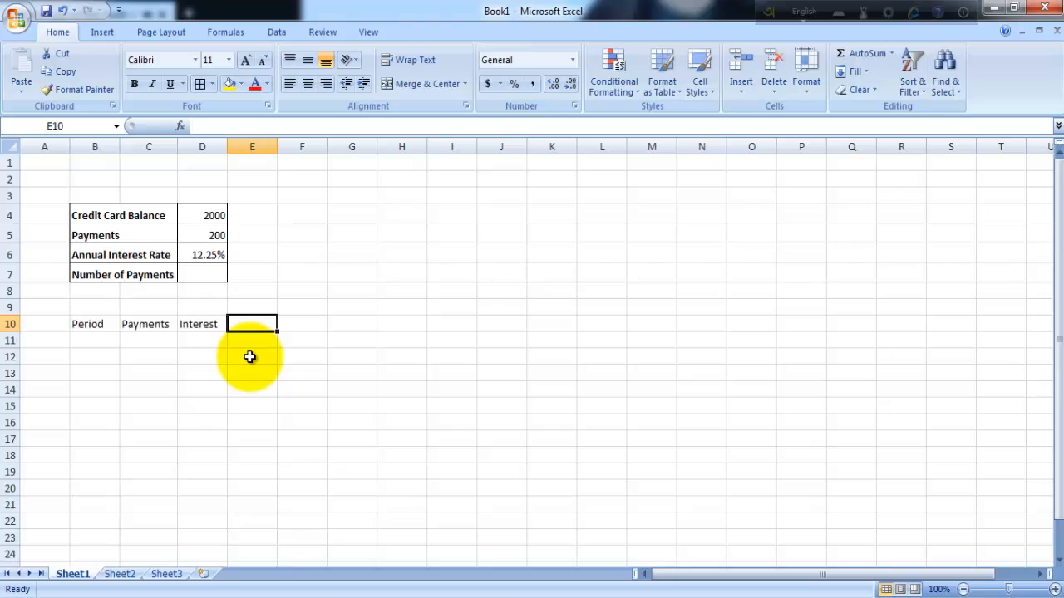
Continue the header row with "Principal", "Extra Payments", "Balance" and "Cummulative Interest" in E10:H10.
type("Prin")
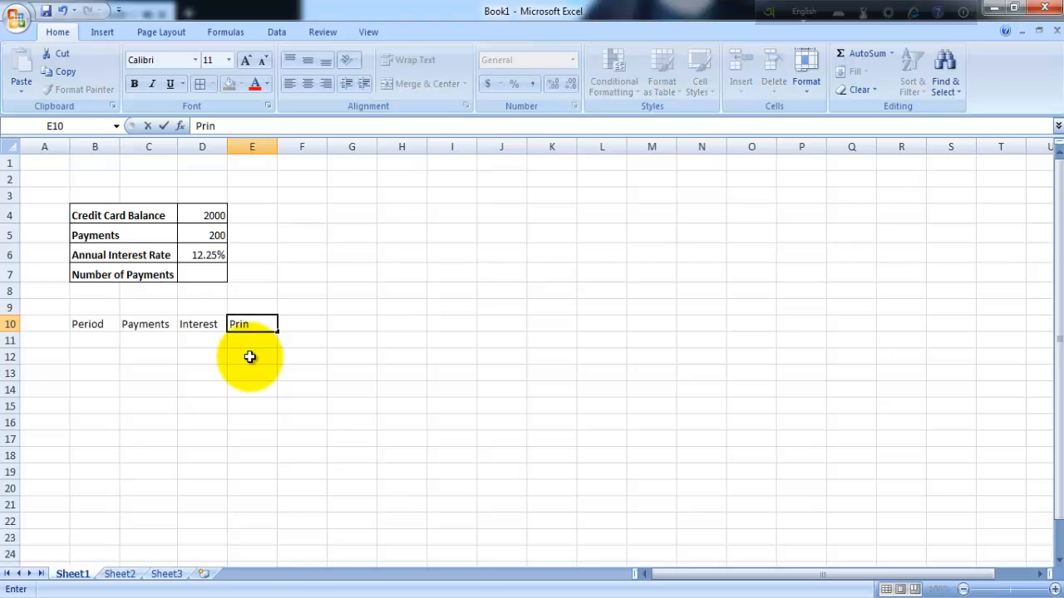
type("cipal")
key("Tab")
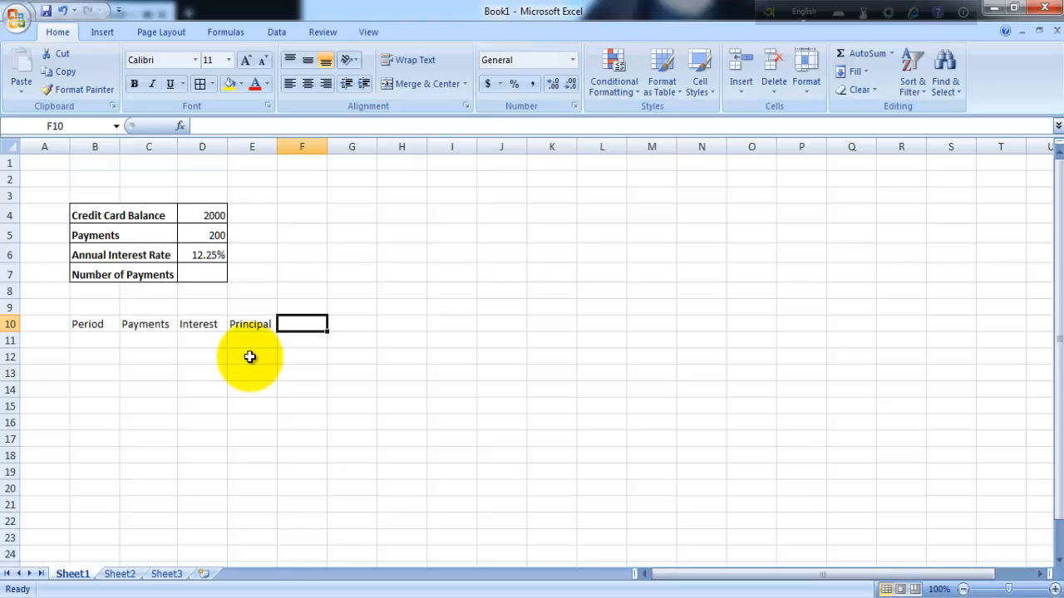
type("Extra Payments")
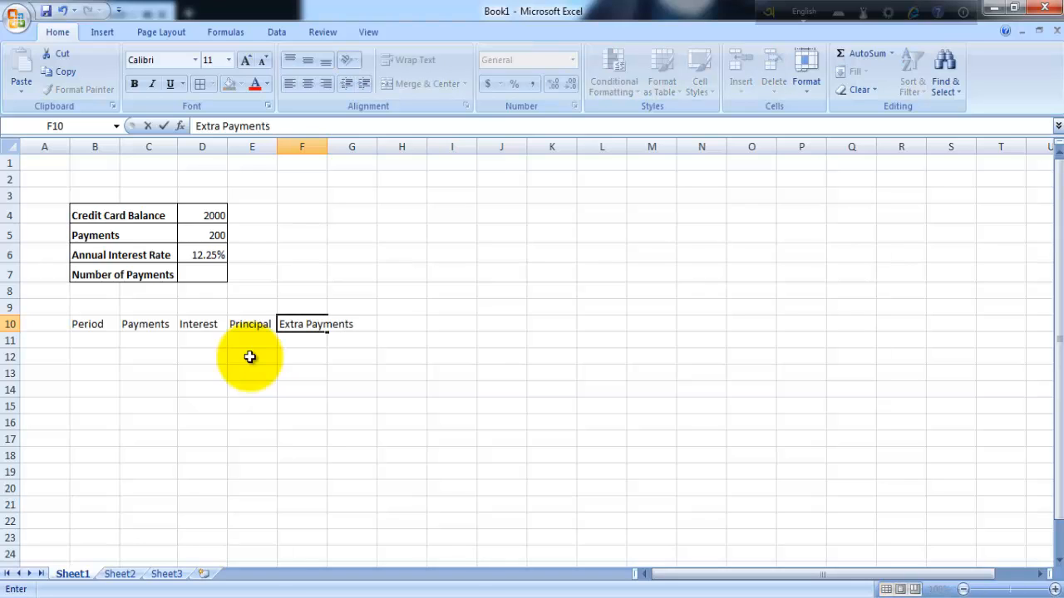
key("Tab")
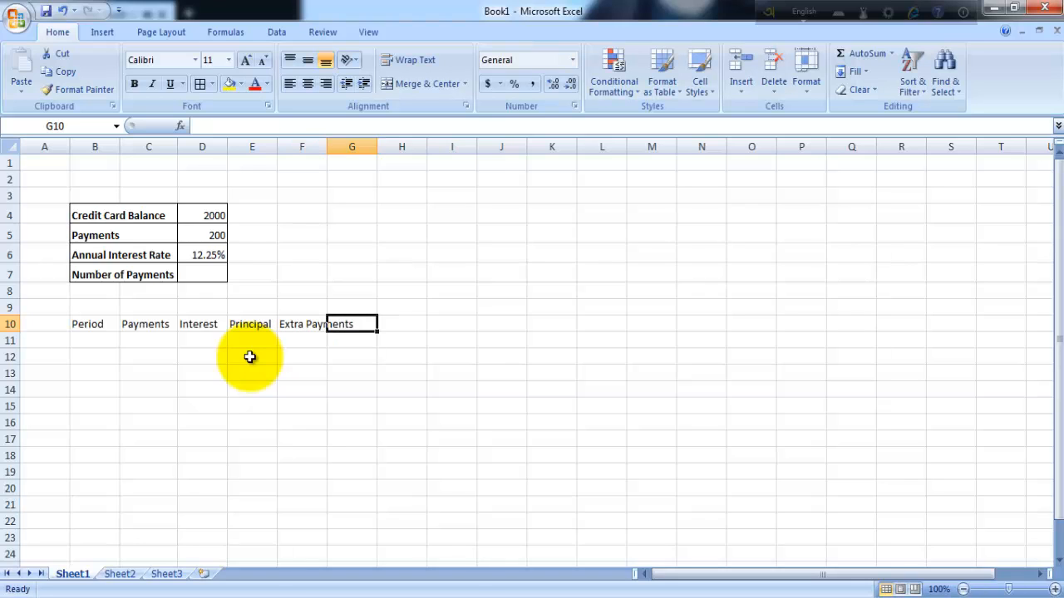
type("Balance")
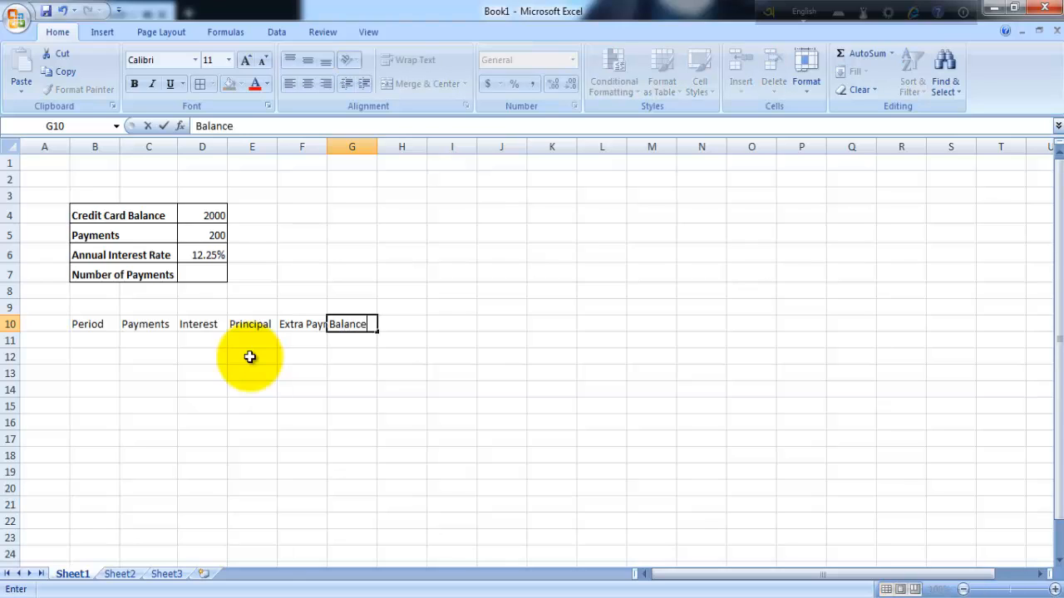
key("Tab")
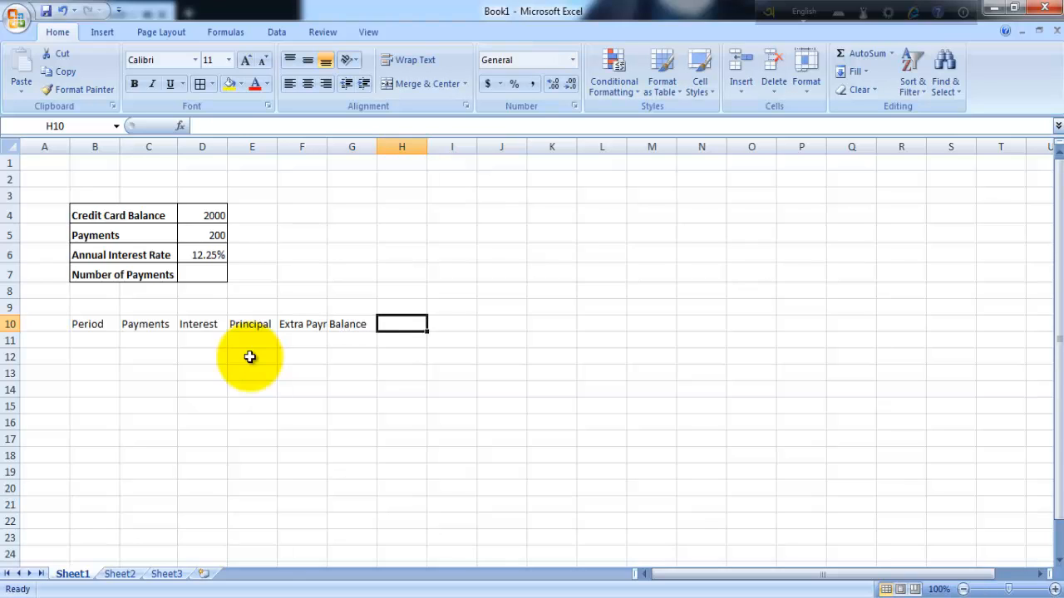
type("S")
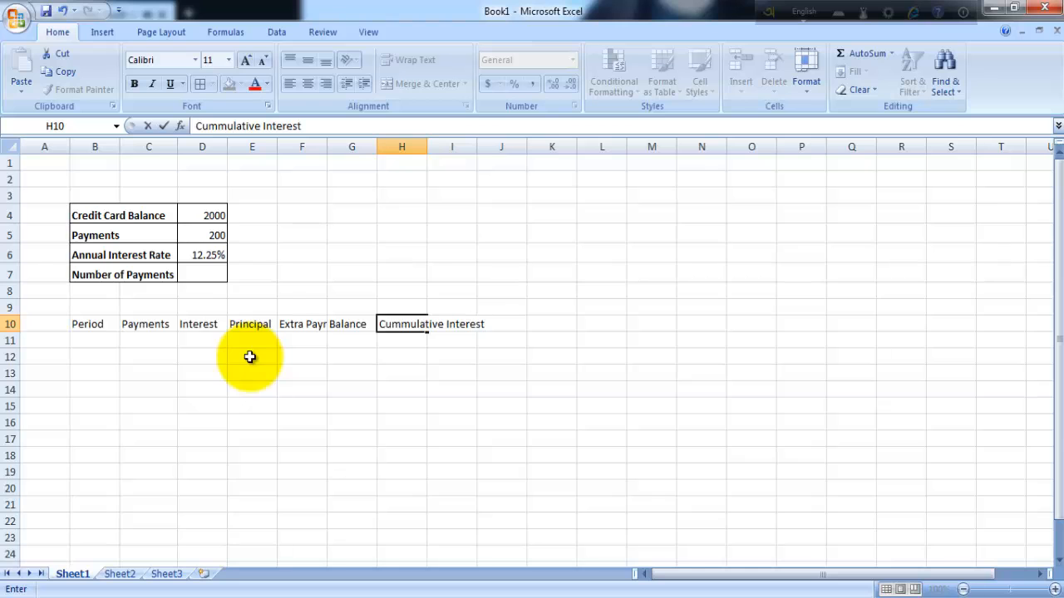
left_click(505, 419)
Wrap the text of the "Cummulative Interest" header in H10 and widen column H so it fits on two lines.
left_click(404, 328)
left_click(408, 60)
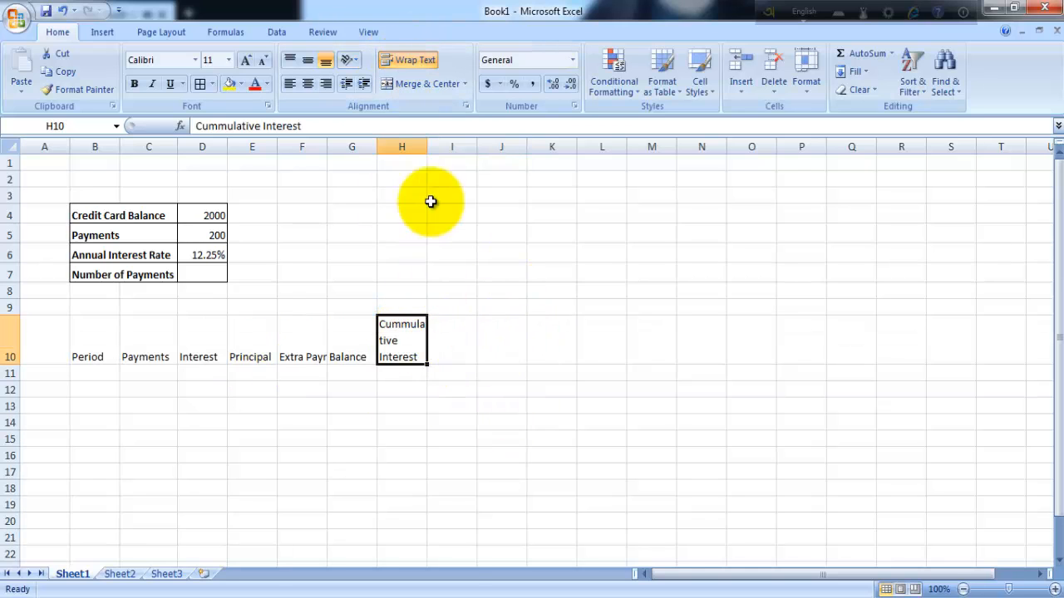
left_click_drag(427, 146, 447, 145)
left_click(670, 349)
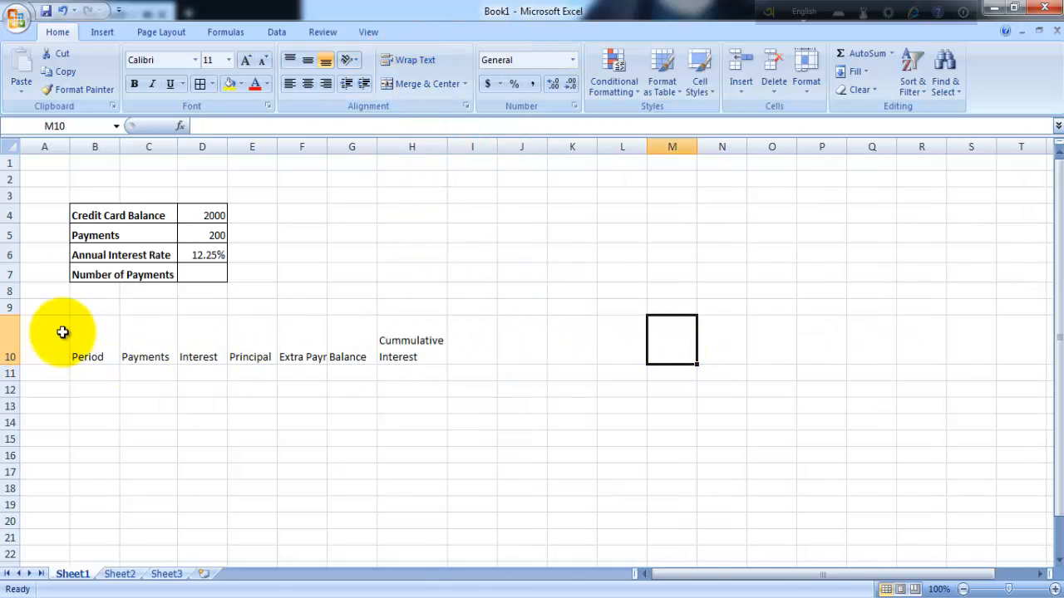
Format the header cells A10:H10 as centered, bold text at font size 12.
left_click_drag(63, 332, 421, 332)
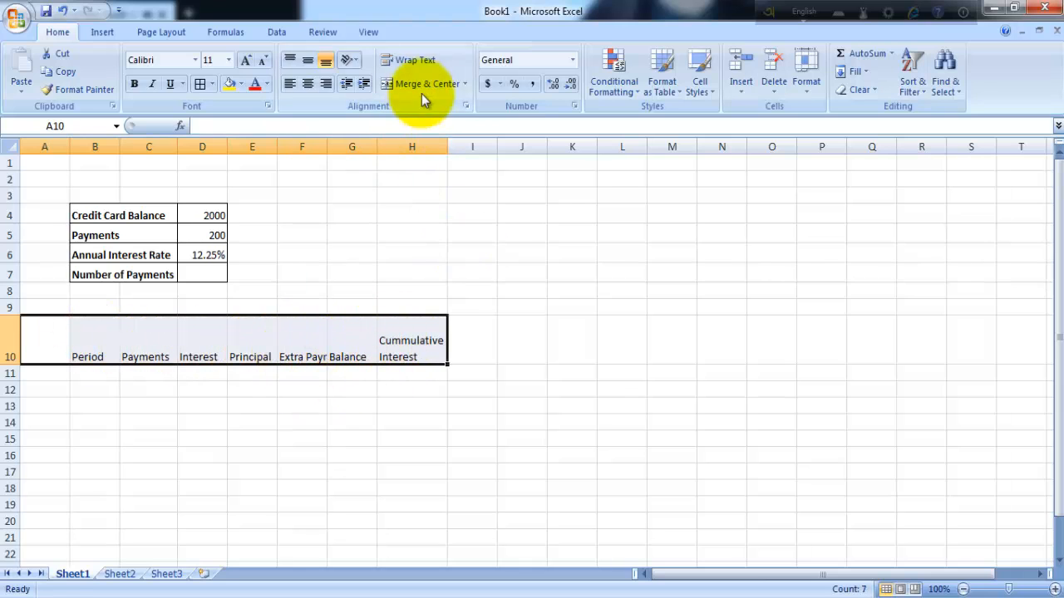
left_click(308, 83)
key("ctrl+b")
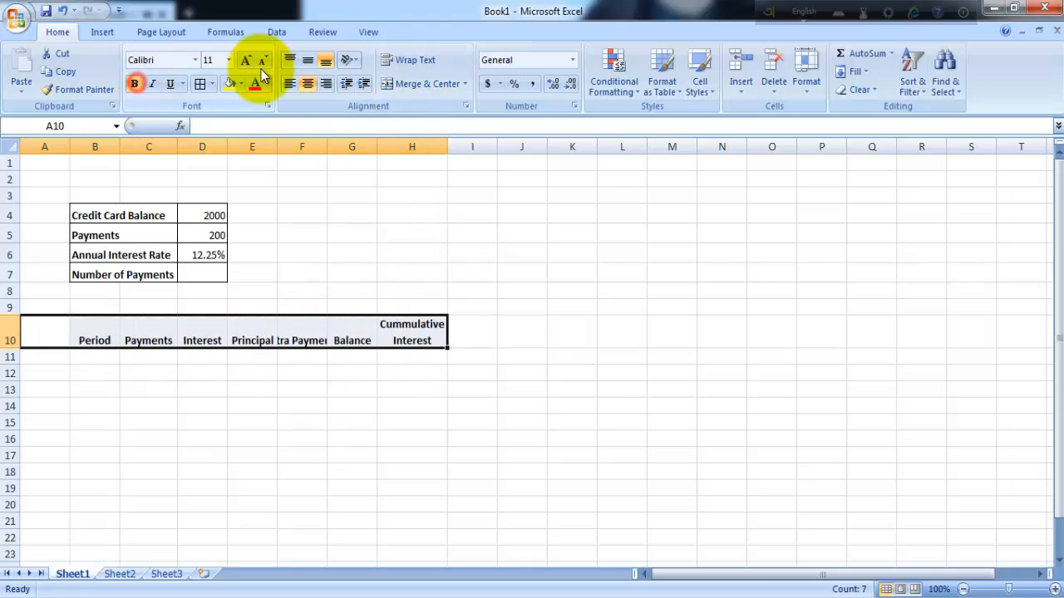
left_click(247, 61)
Widen column H slightly and autofit columns F, E and D to their header text.
left_click_drag(448, 146, 455, 146)
left_click(304, 340)
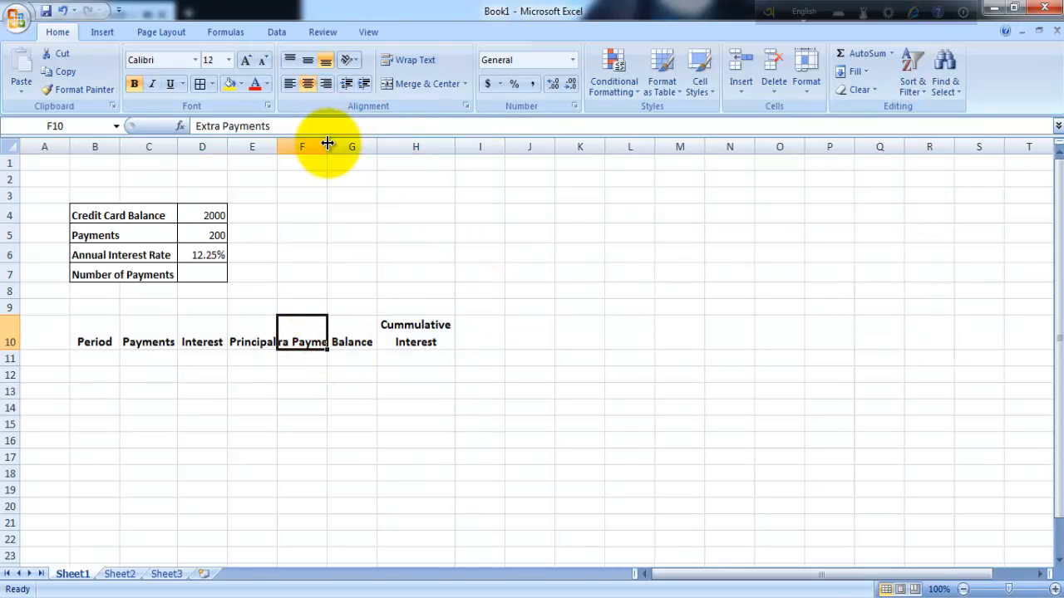
double_click(326, 146)
double_click(278, 146)
double_click(226, 146)
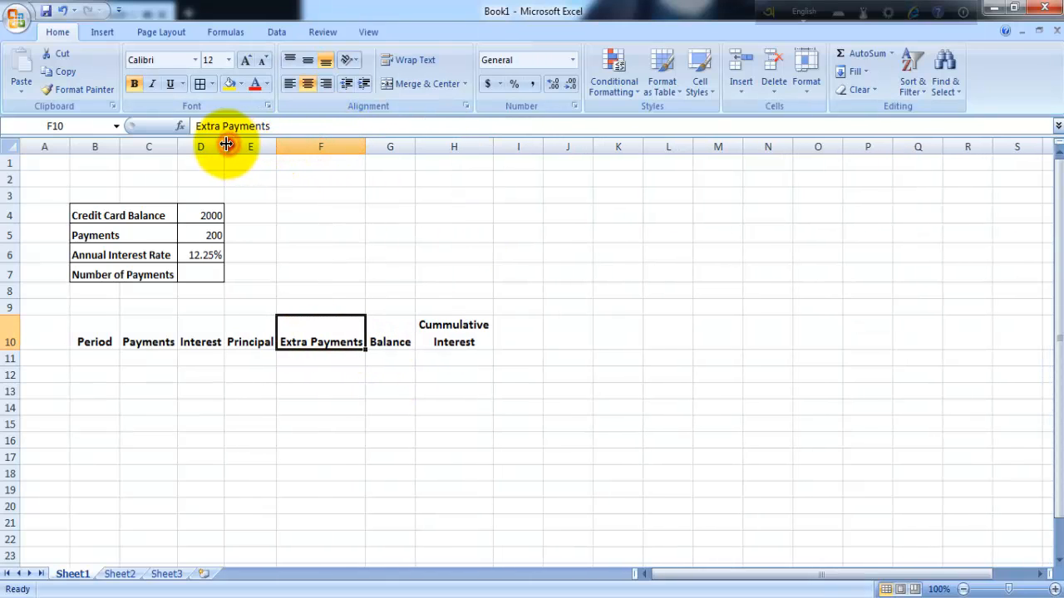
Middle-align the header row text vertically and apply all borders to the schedule table range B10:H23.
left_click_drag(453, 336, 483, 555)
left_click(306, 63)
left_click(706, 334)
left_click(94, 333)
left_click(200, 84)
left_click(708, 326)
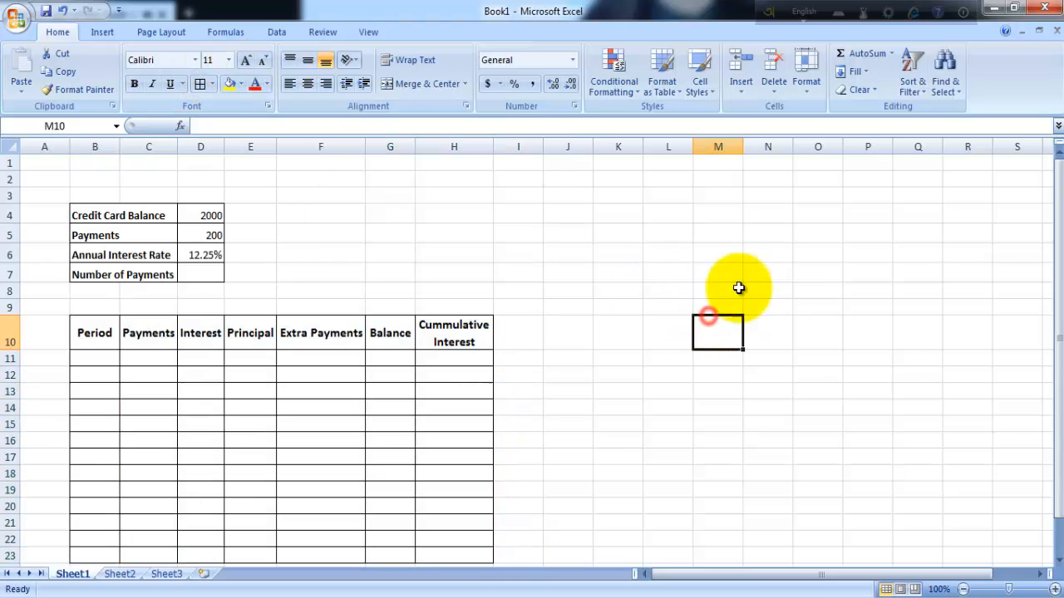
Merge and center B9:H9 above the header row and enter the title "Amortization Schedule".
left_click(84, 306)
left_click_drag(102, 306, 448, 306)
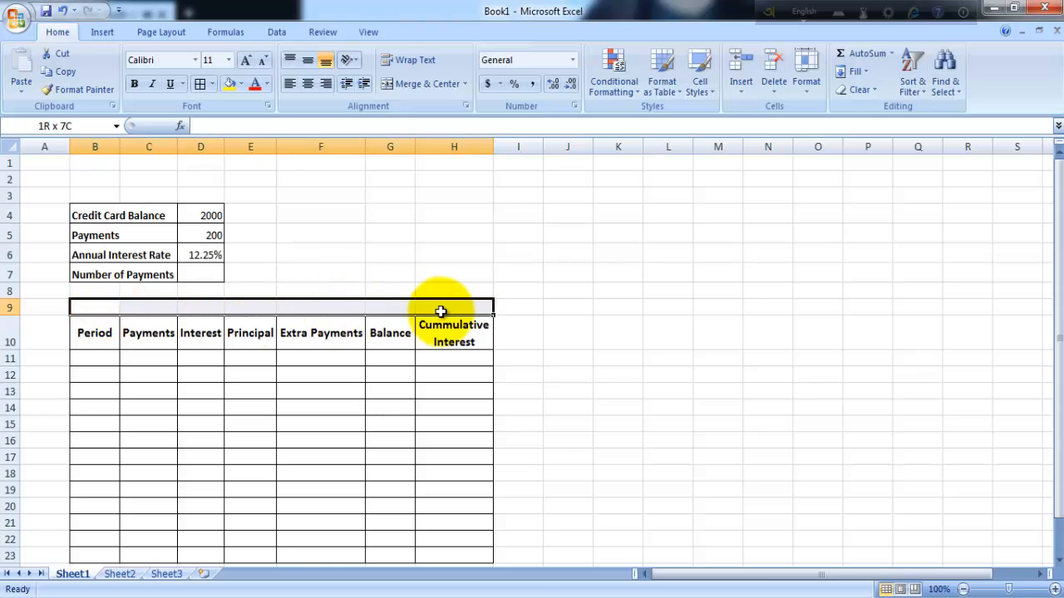
left_click(307, 84)
left_click(418, 88)
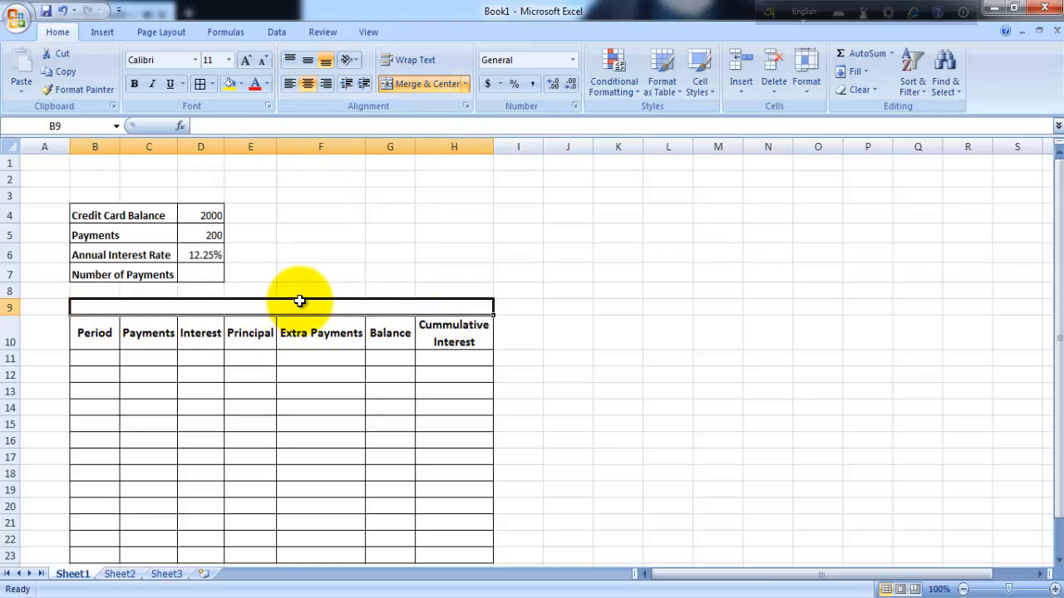
type("mortiz")
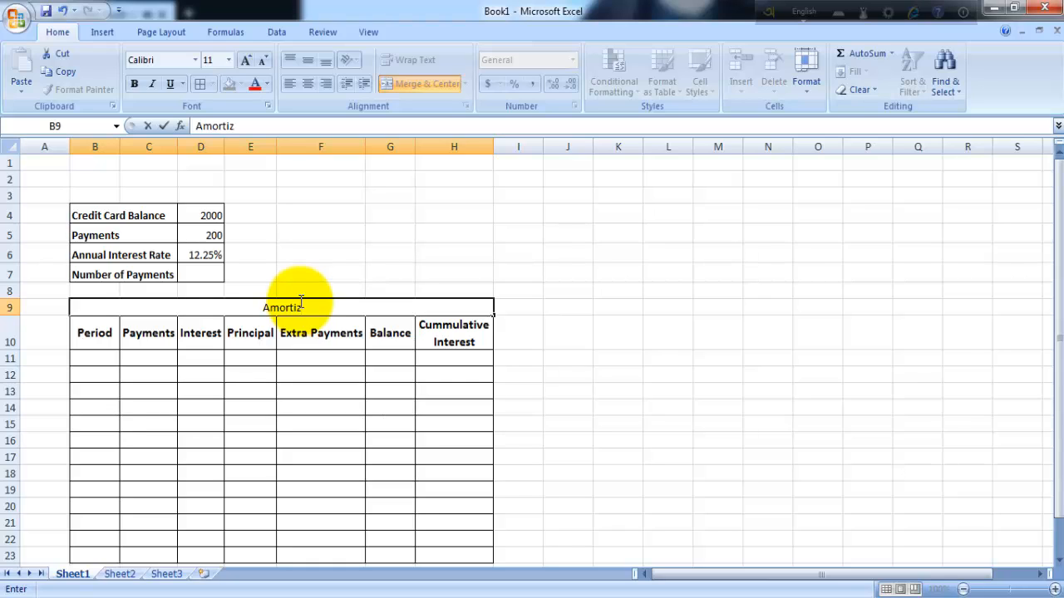
type("ation Schedule")
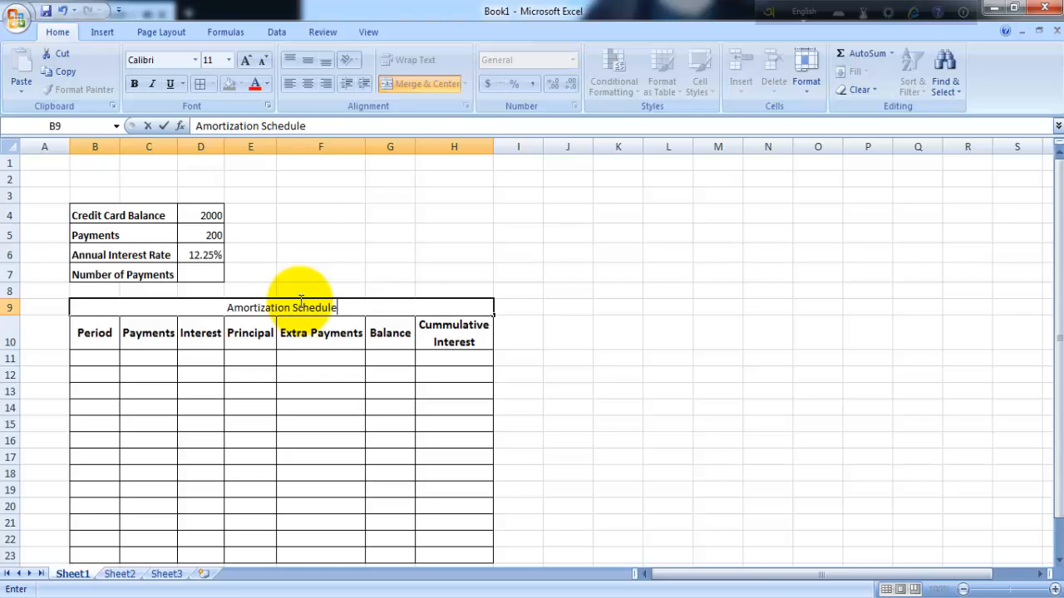
left_click(669, 391)
Make the "Amortization Schedule" title in B9 bold at font size 14.
left_click(310, 309)
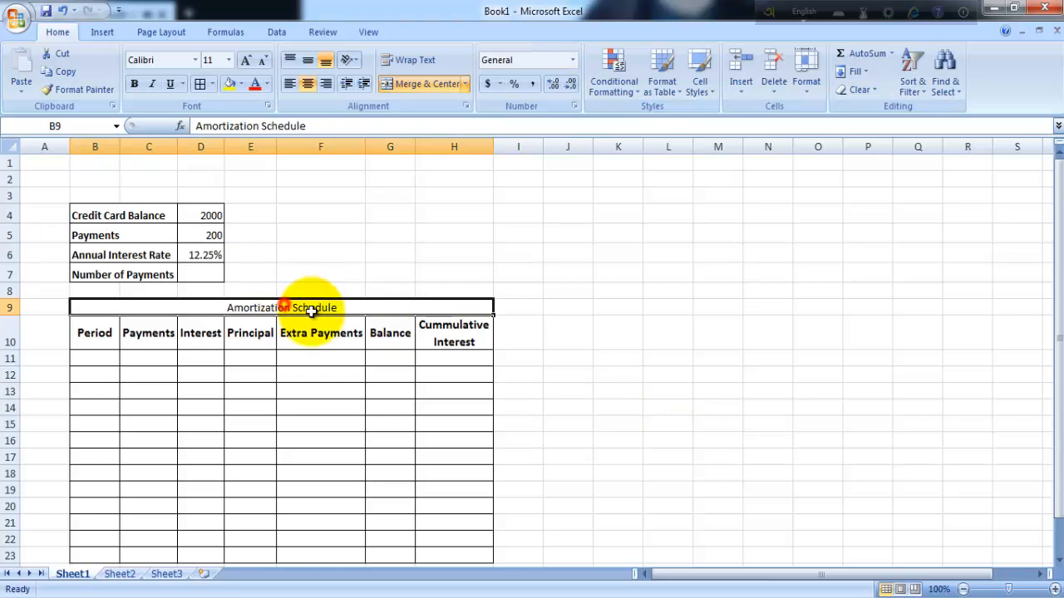
left_click(134, 84)
left_click(245, 60)
left_click(245, 60)
left_click(678, 275)
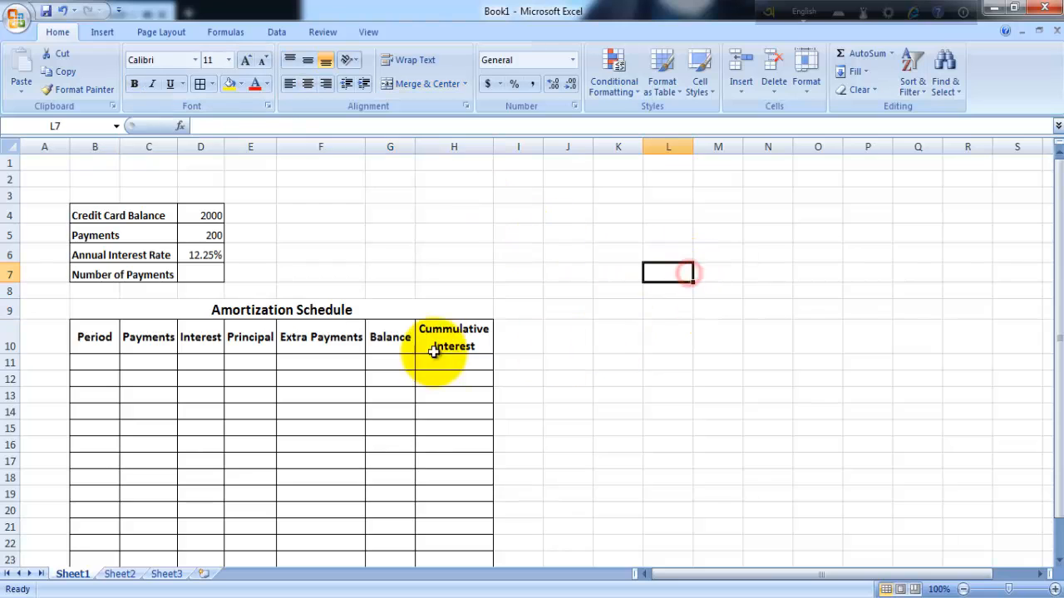
Fill the header cells B10:H10 with dark blue and set their font color to white.
left_click(155, 314)
scroll(629, 304, "down", 2)
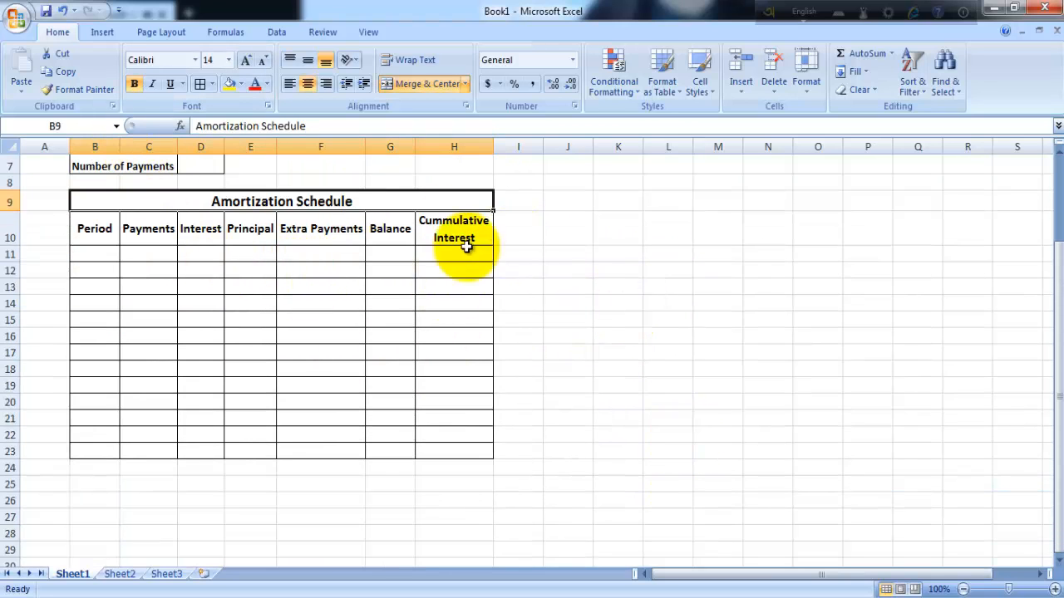
left_click(617, 286)
scroll(527, 468, "up", 2)
left_click_drag(79, 333, 441, 341)
left_click(241, 84)
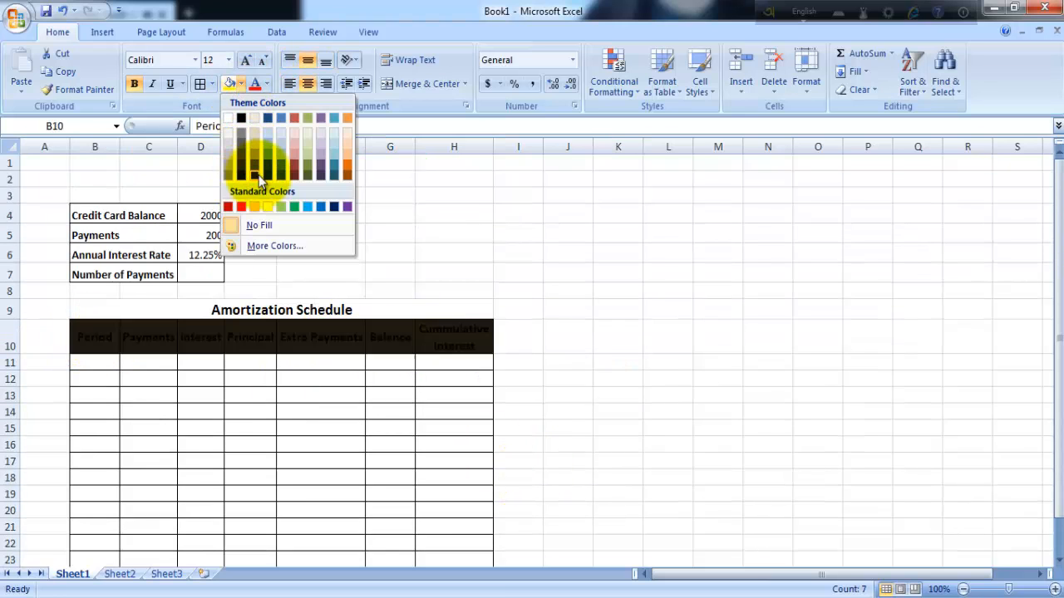
left_click(334, 207)
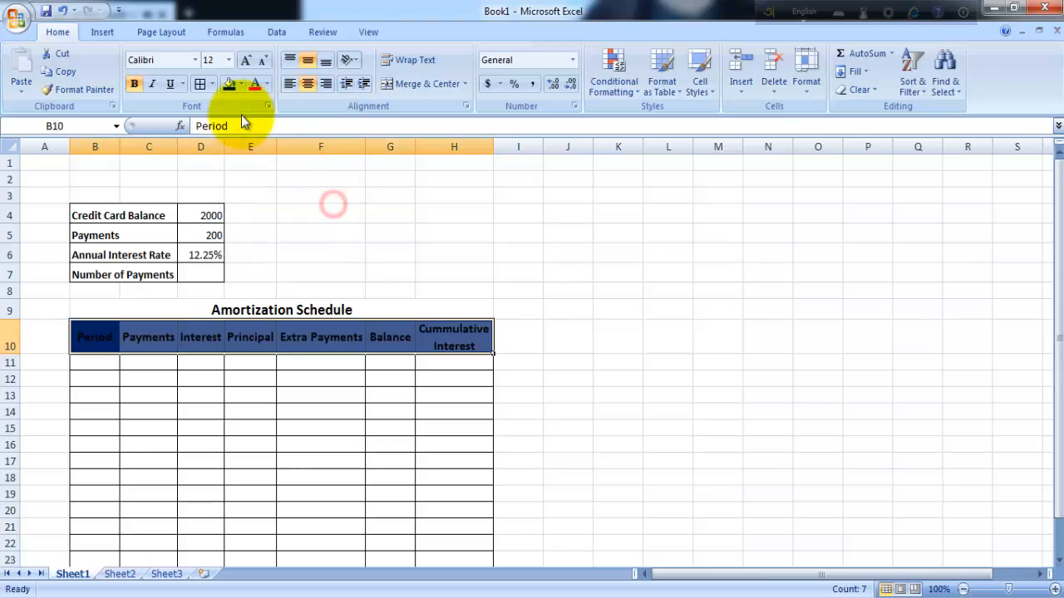
left_click(266, 84)
left_click(257, 133)
left_click(723, 291)
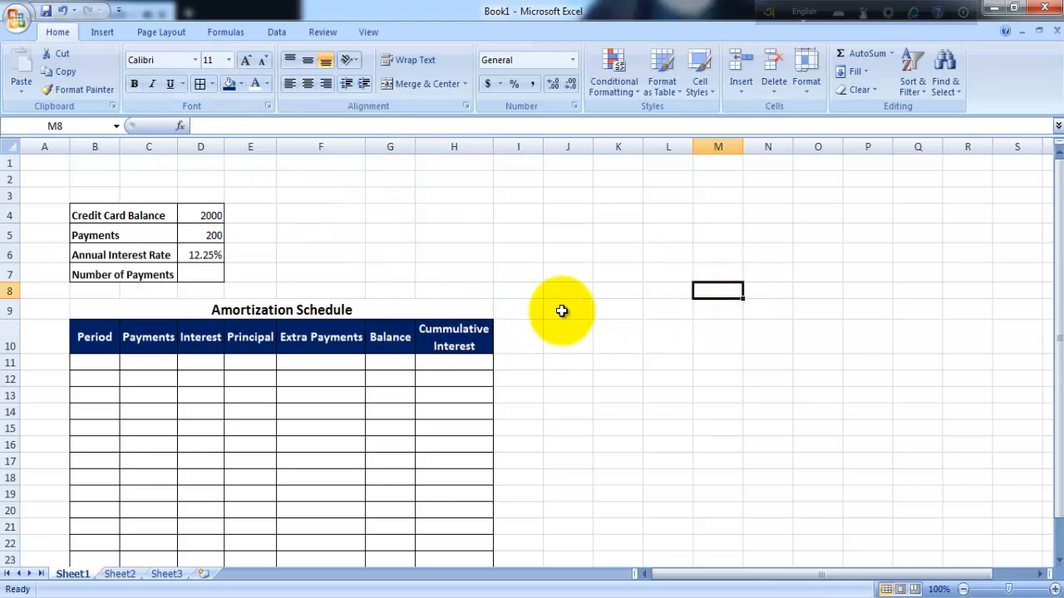
Fill the "Amortization Schedule" title cell with green and set its font color to white.
left_click(135, 308)
left_click(241, 84)
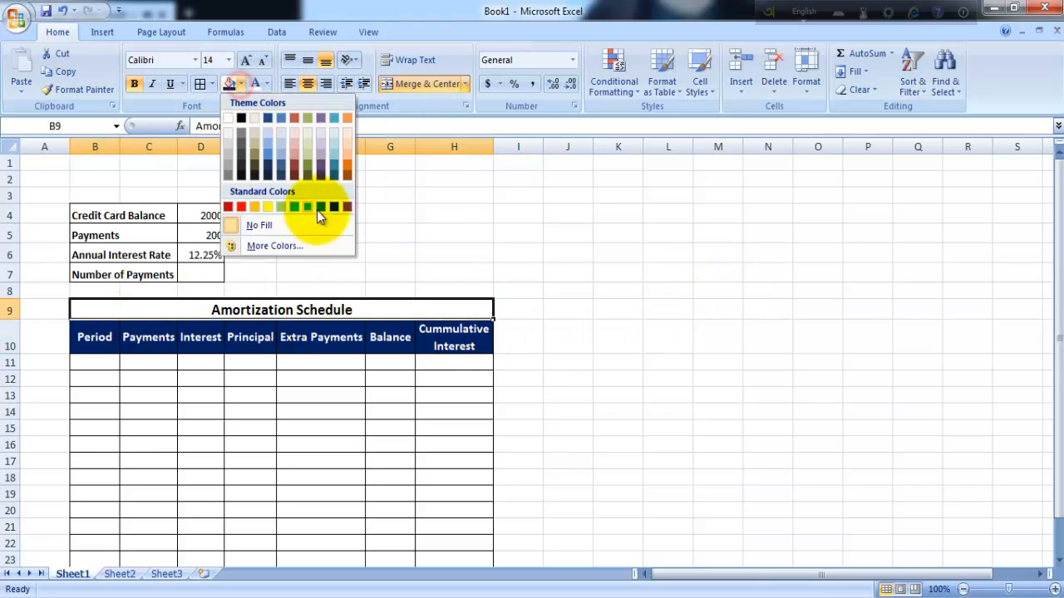
left_click(295, 207)
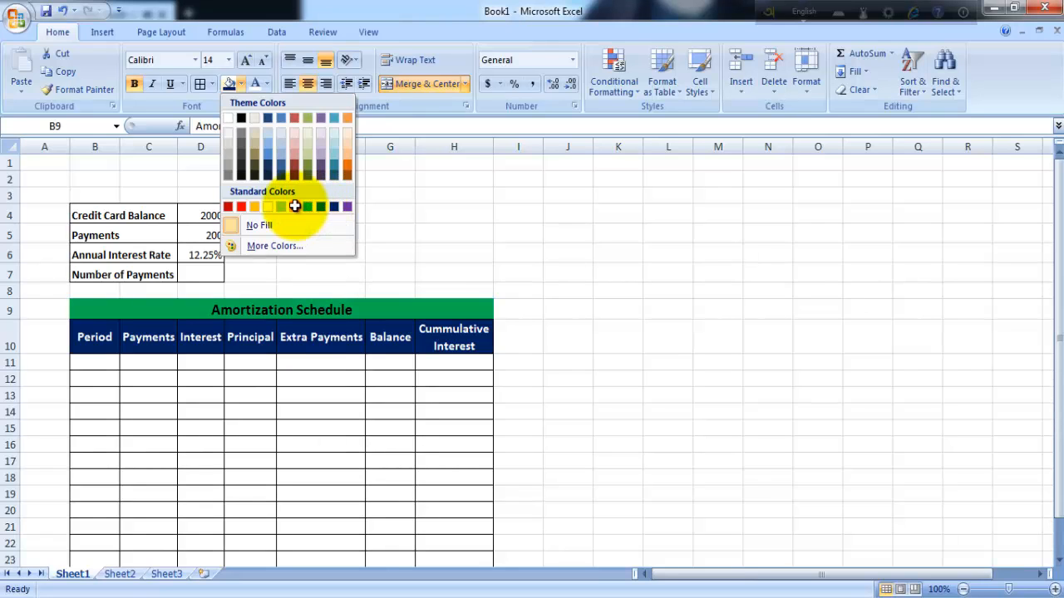
left_click(867, 362)
left_click(312, 301)
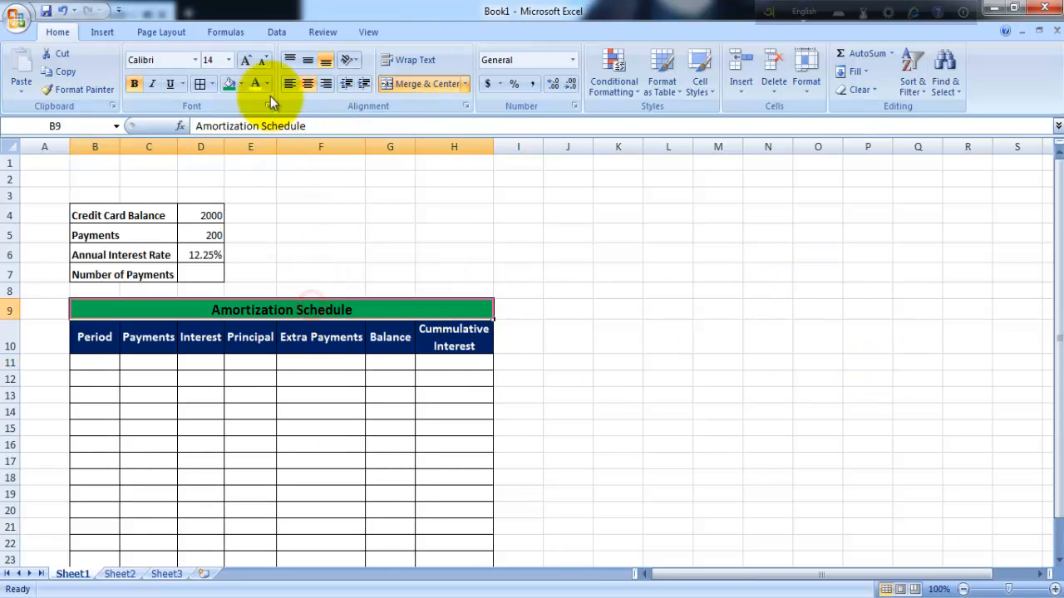
left_click(677, 288)
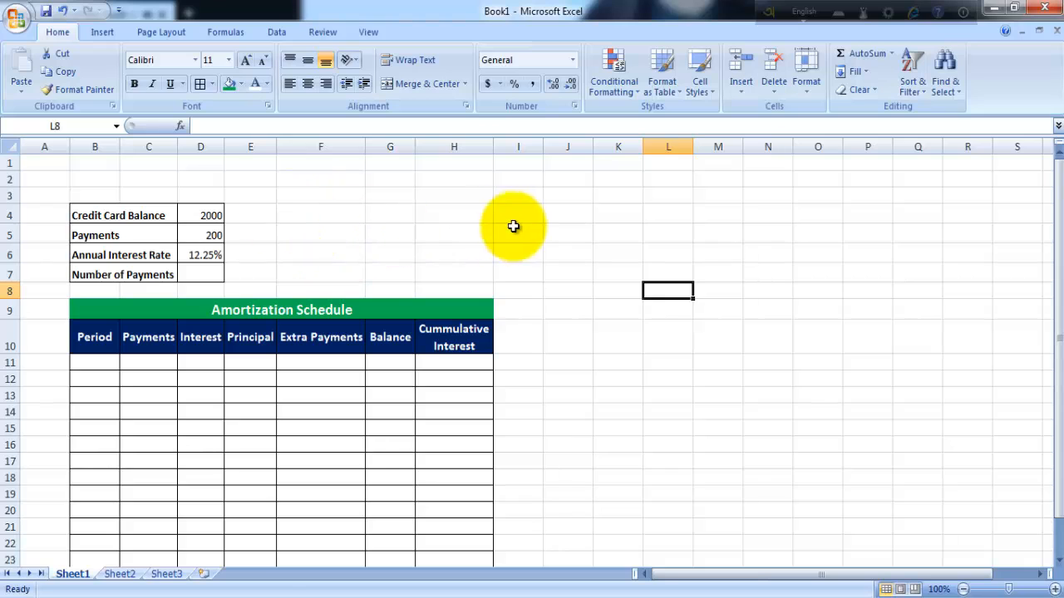
Merge and center B2:H3 above the input table and enter the title "Credit Card Pay-Off Calculating".
left_click_drag(85, 178, 458, 192)
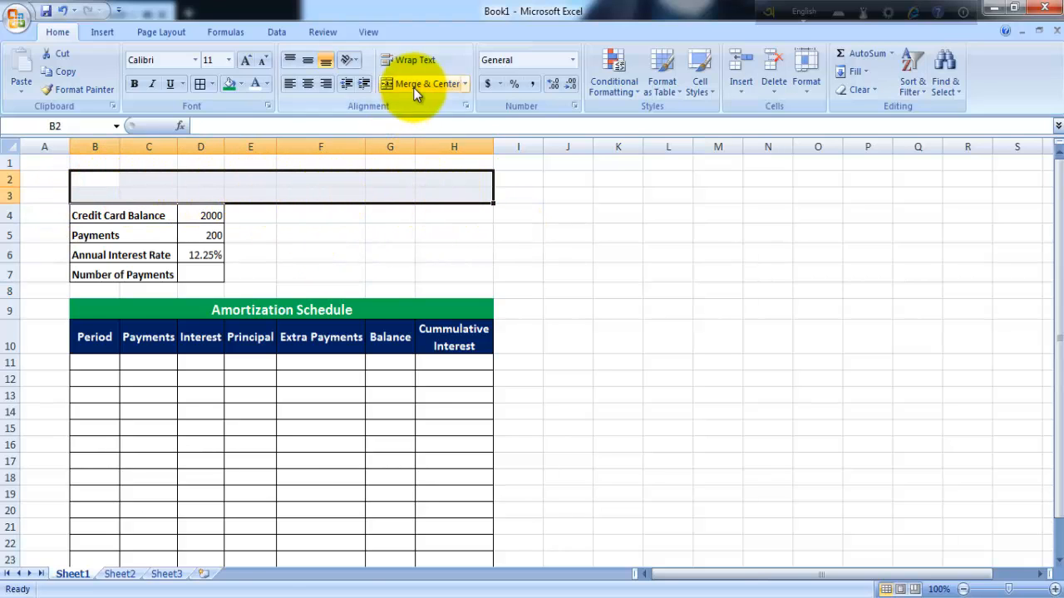
left_click(415, 85)
type("Credit Card P")
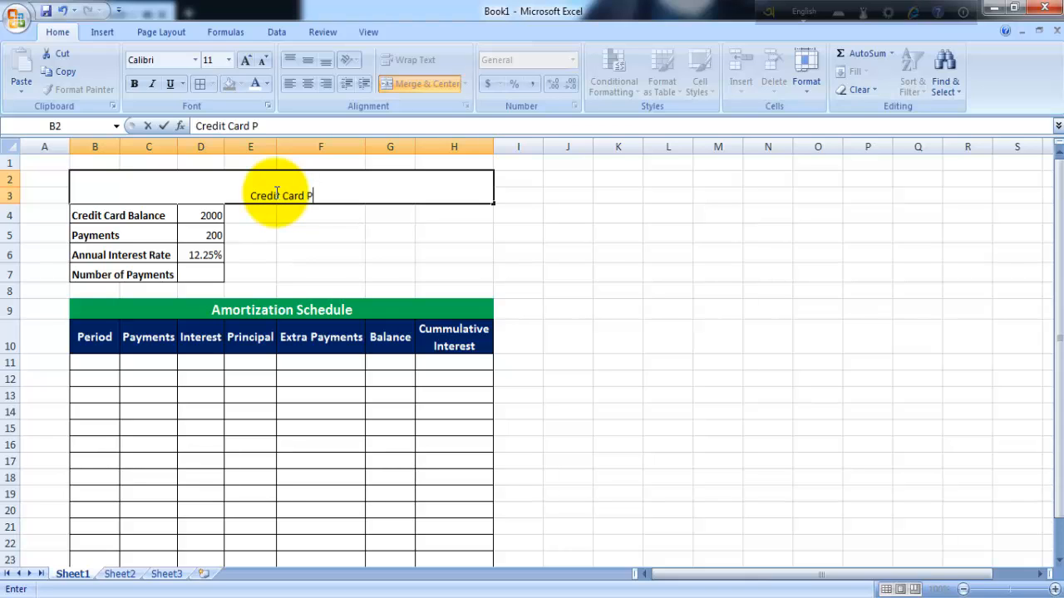
type("ay-O")
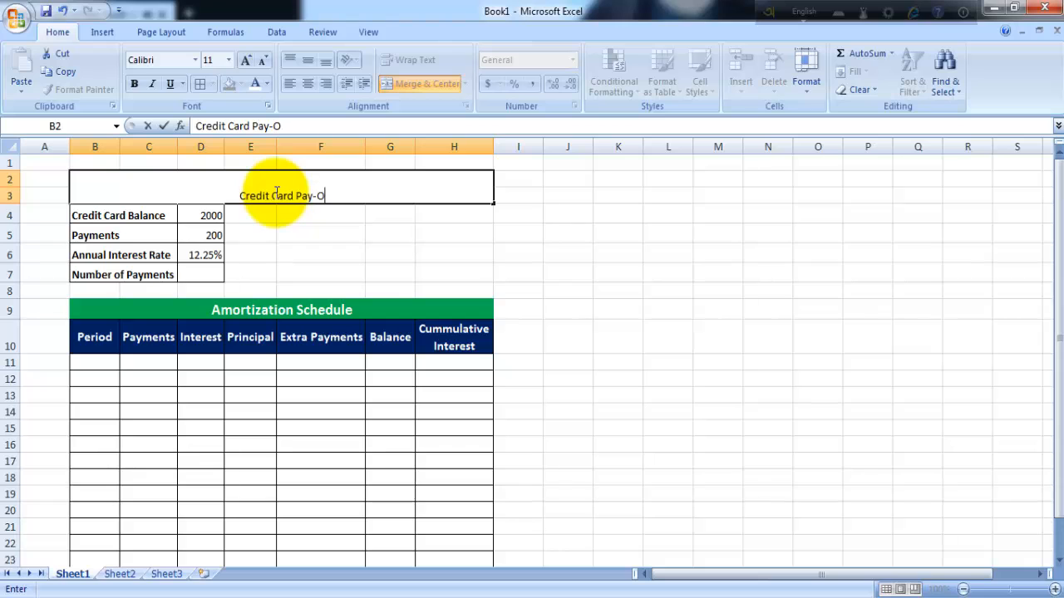
type("ff Calculate")
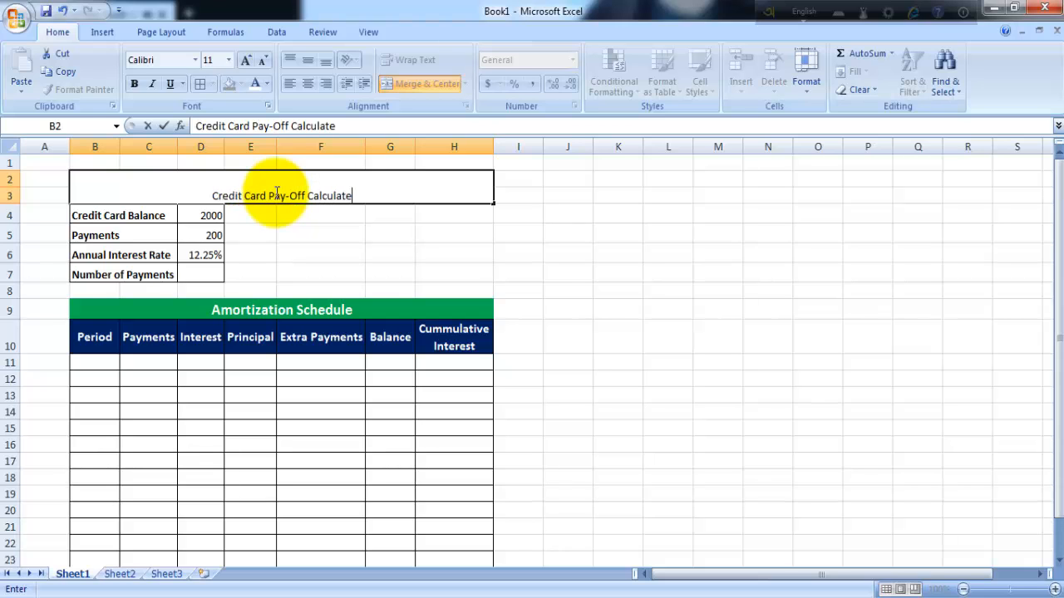
key("BackSpace")
type("ing")
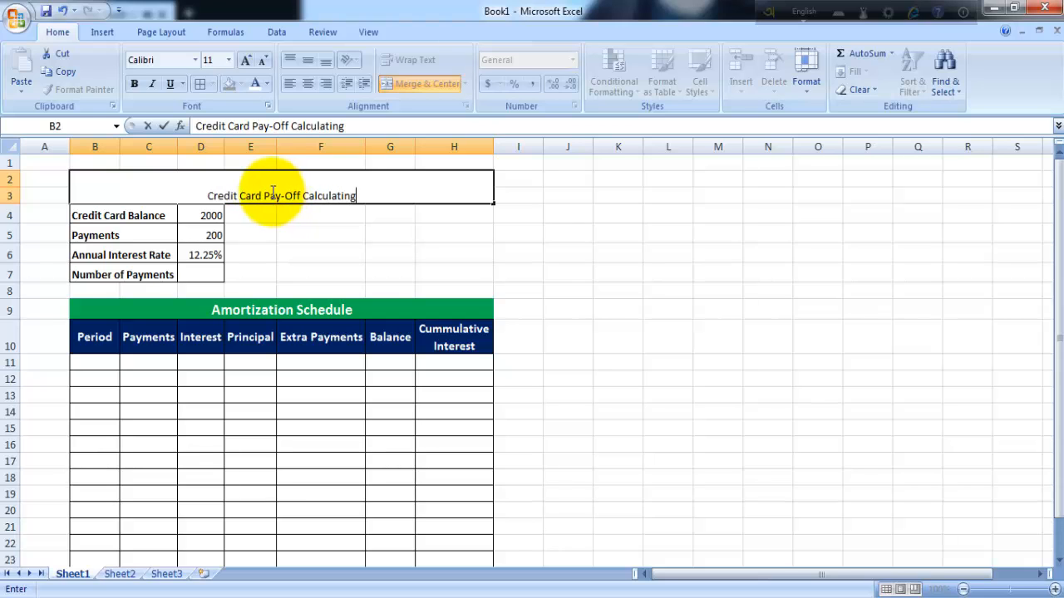
key("Return")
Format the title in B2 as middle-aligned, bold, white text at font size 18 on a green fill.
left_click(333, 197)
left_click(308, 60)
left_click(134, 84)
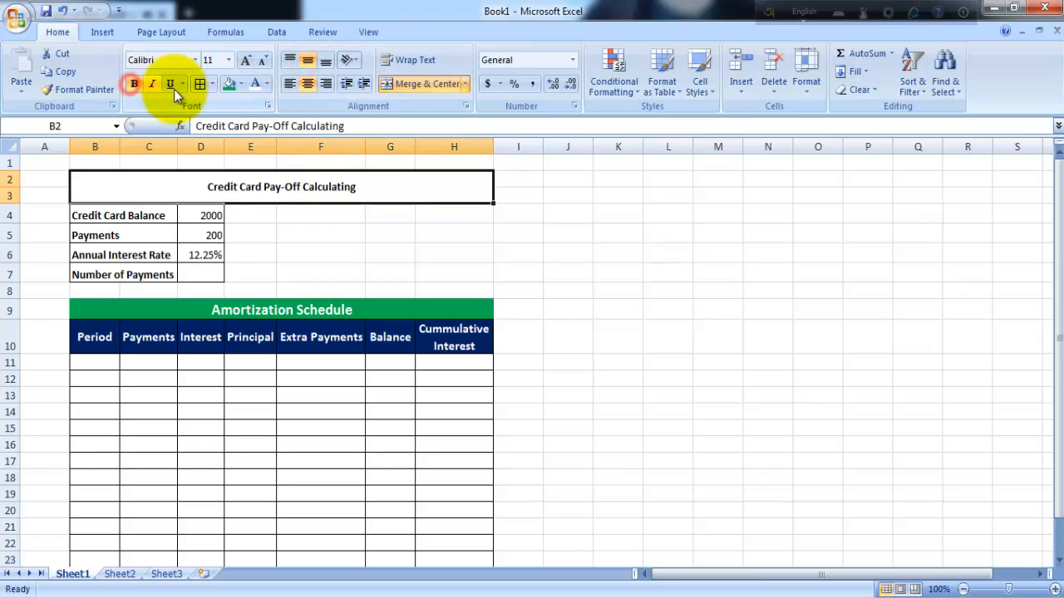
left_click(231, 87)
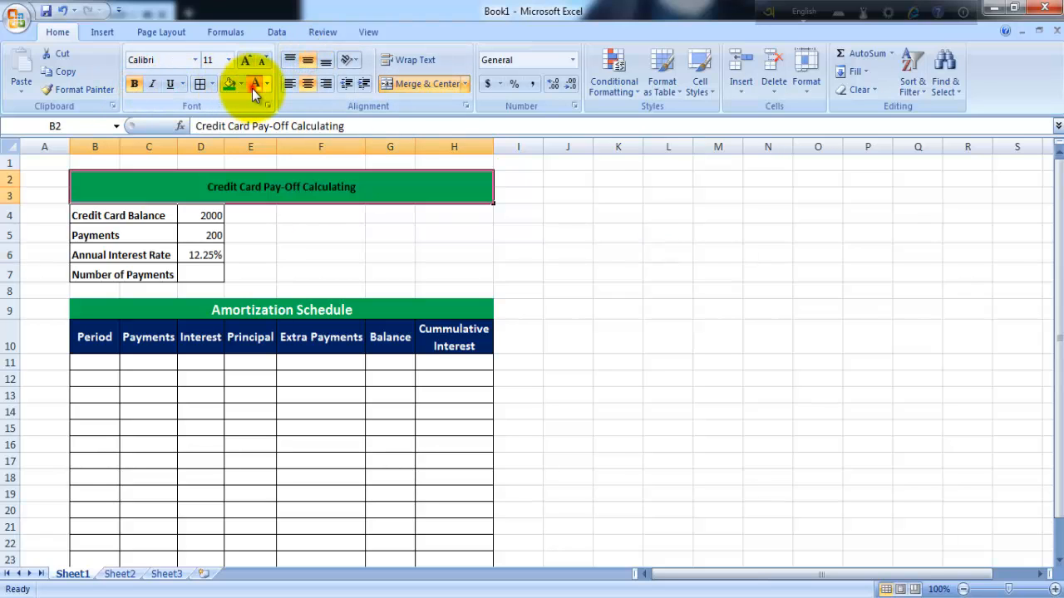
left_click(253, 85)
left_click(245, 60)
left_click(245, 61)
left_click(247, 62)
left_click(247, 62)
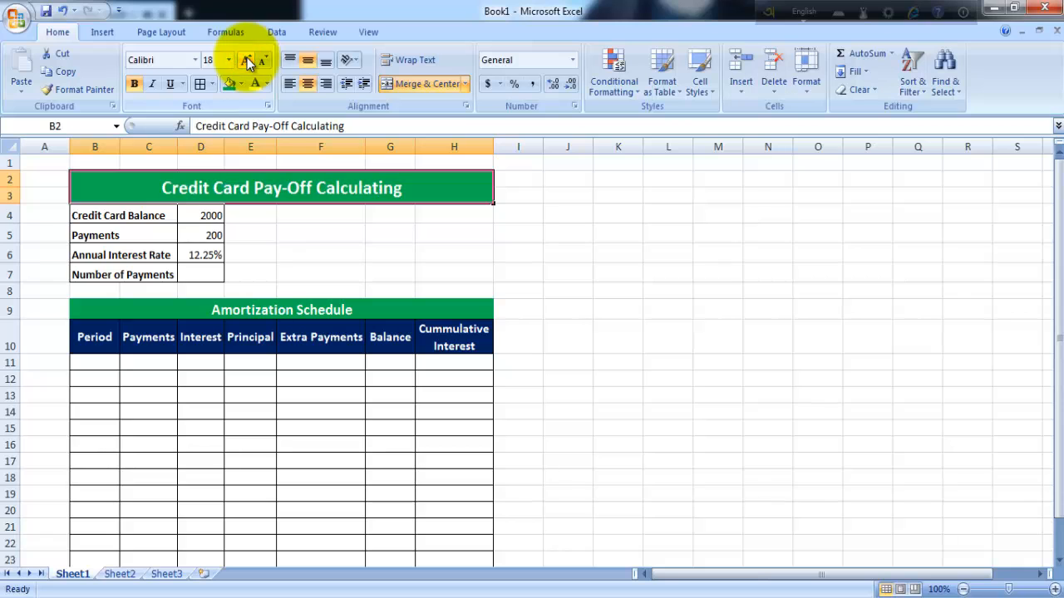
left_click(681, 285)
left_click(753, 442)
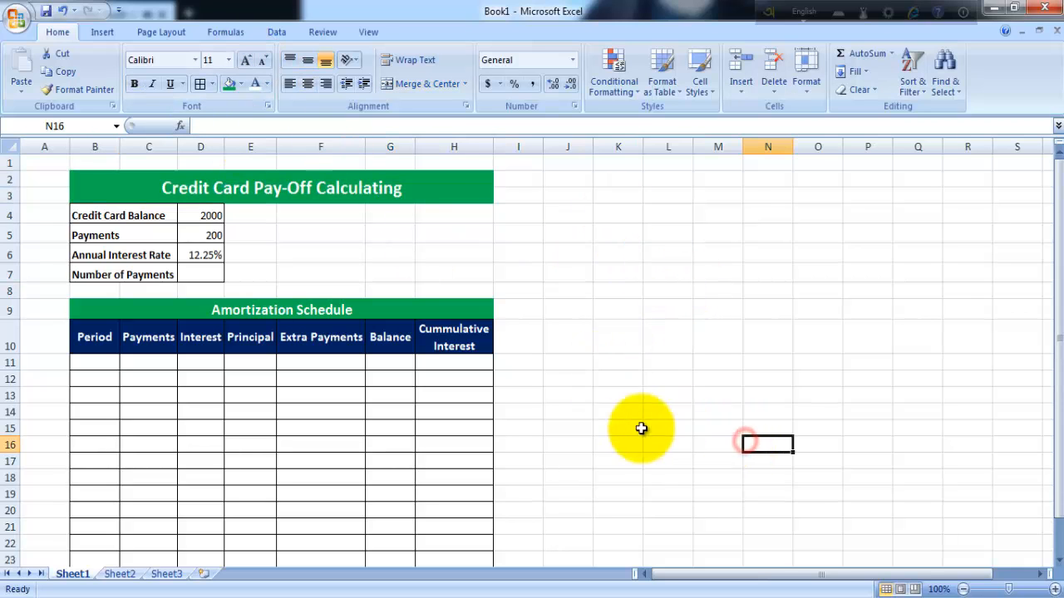
Shrink the blank row 8 above the schedule title to a thin gap and enlarge the sheet view to 154%.
left_click_drag(10, 299, 17, 287)
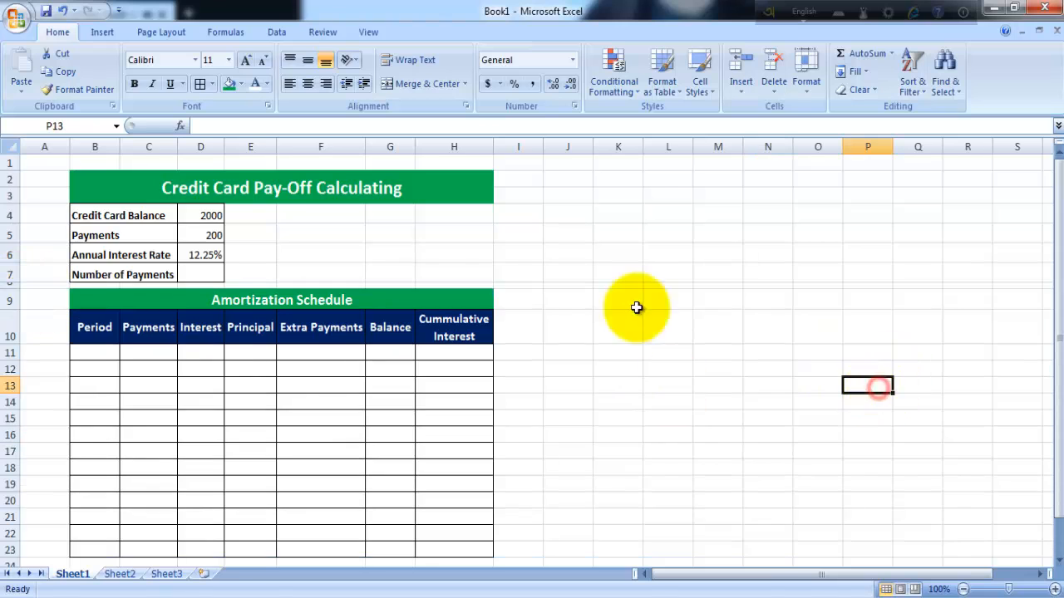
left_click(1014, 590)
left_click_drag(922, 573, 790, 477)
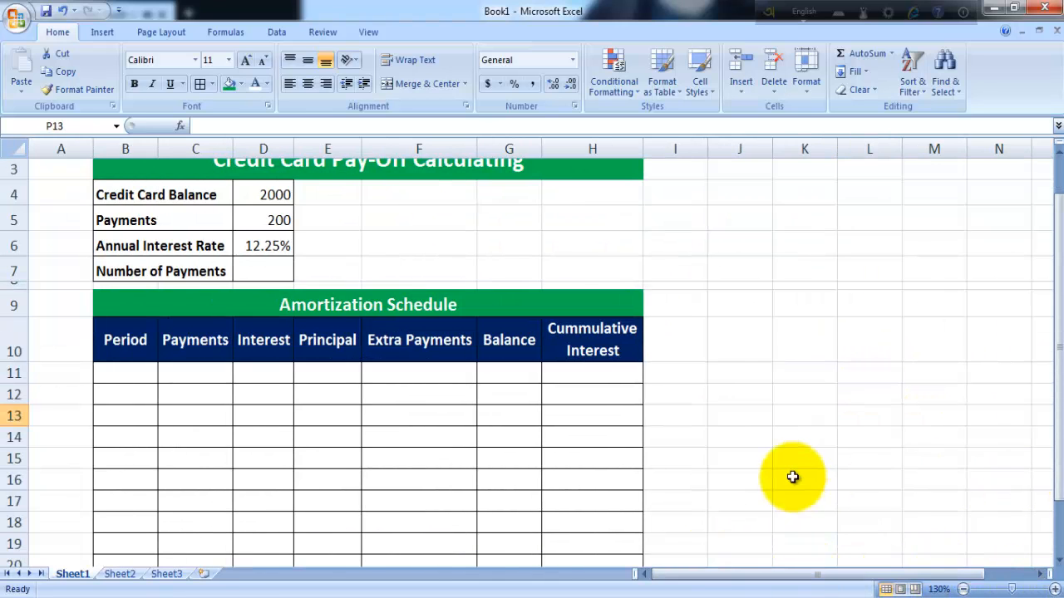
scroll(790, 467, "up", 1)
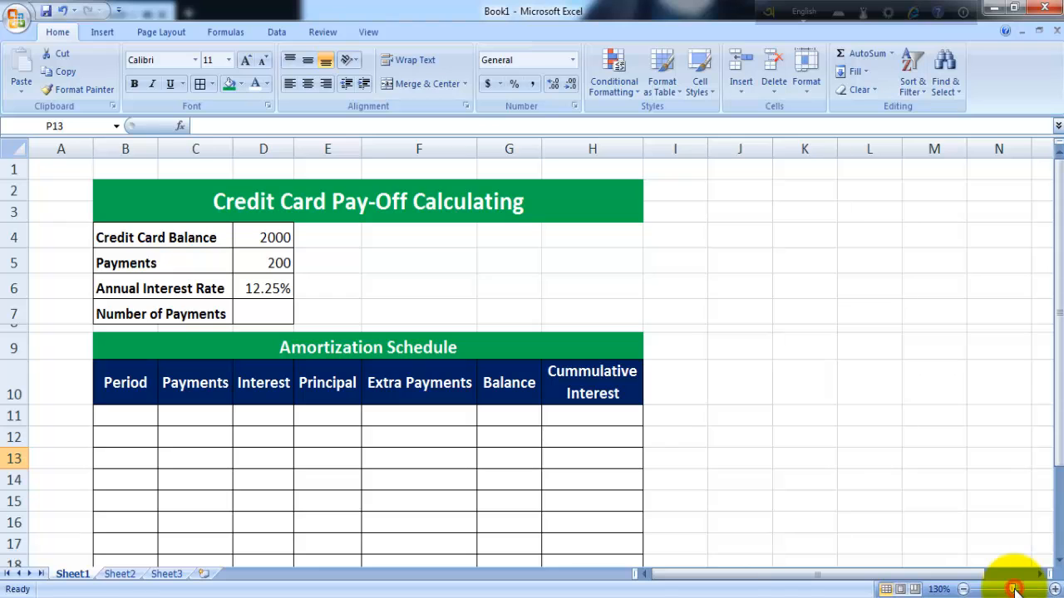
left_click_drag(1012, 590, 1017, 591)
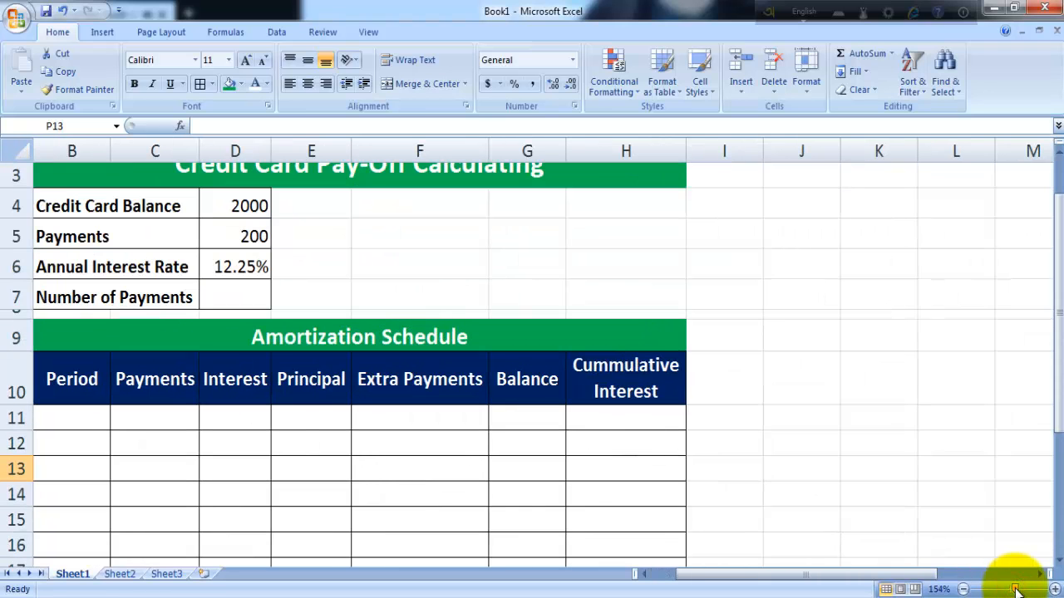
left_click_drag(763, 572, 738, 574)
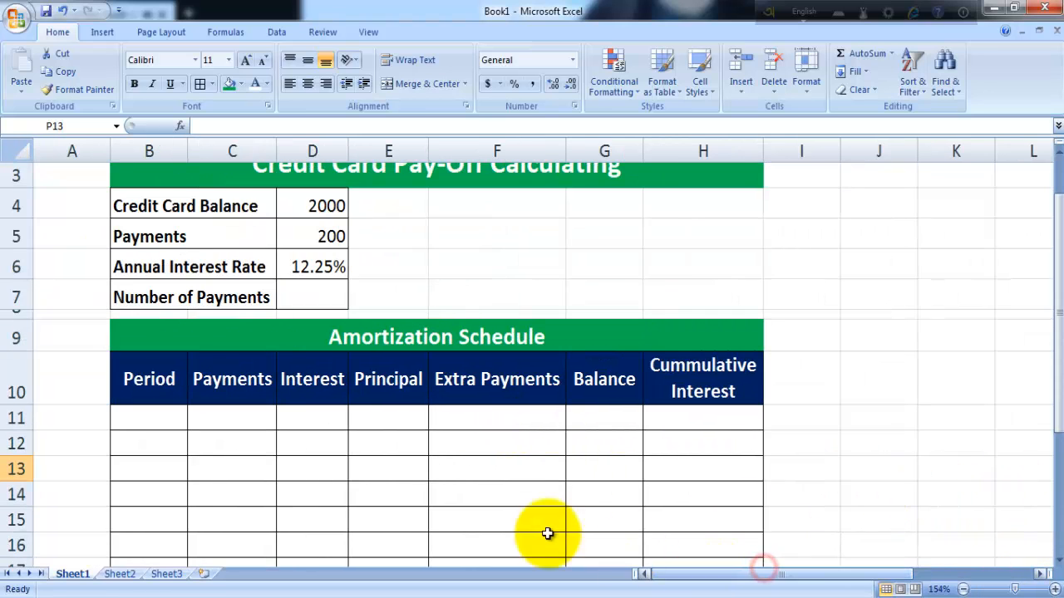
left_click(912, 347)
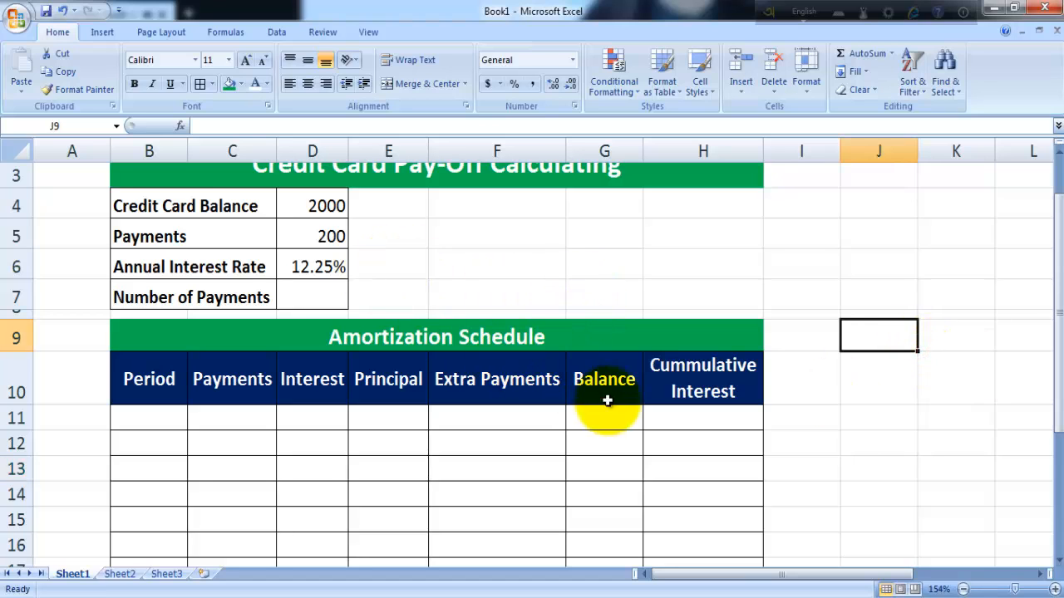
Enter 0 as the first period in B11 and center the Period column cells from B11 down.
scroll(515, 448, "up", 1)
scroll(781, 401, "down", 1)
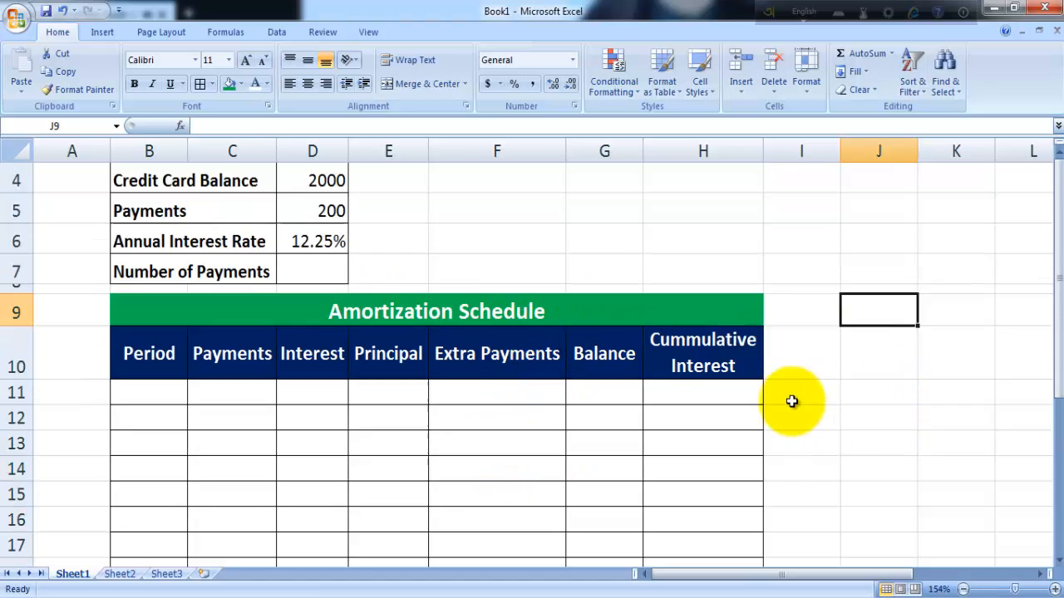
scroll(792, 401, "down", 1)
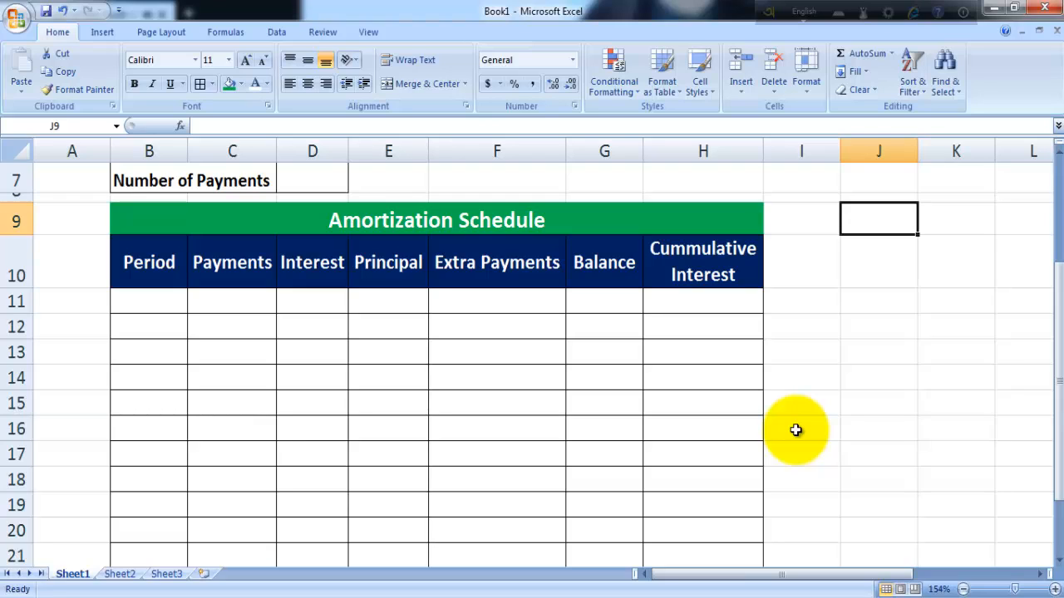
left_click(137, 301)
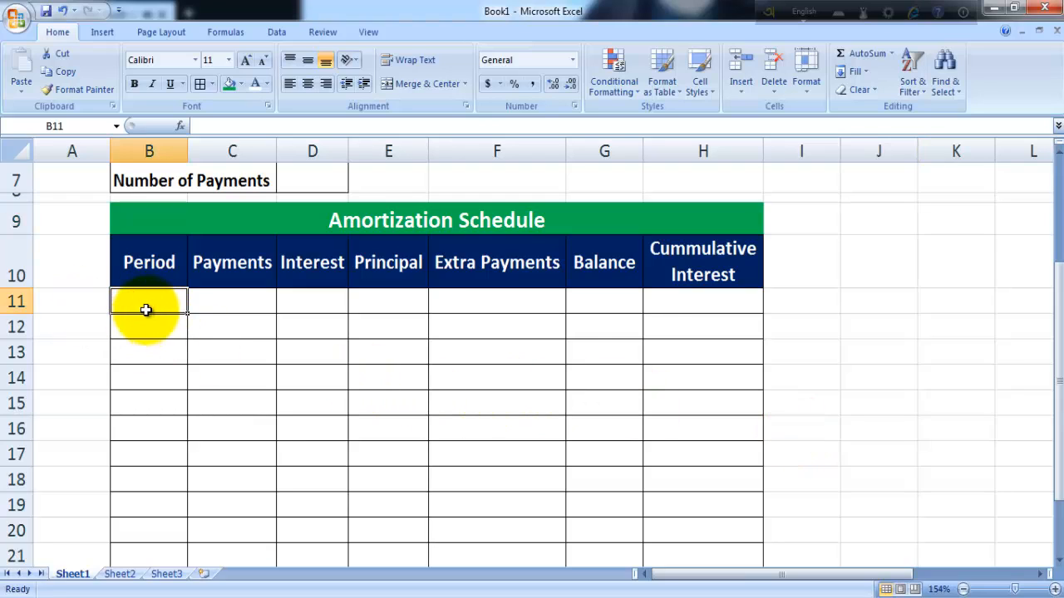
type("0")
left_click(261, 361)
left_click_drag(161, 304, 155, 482)
scroll(178, 473, "up", 3)
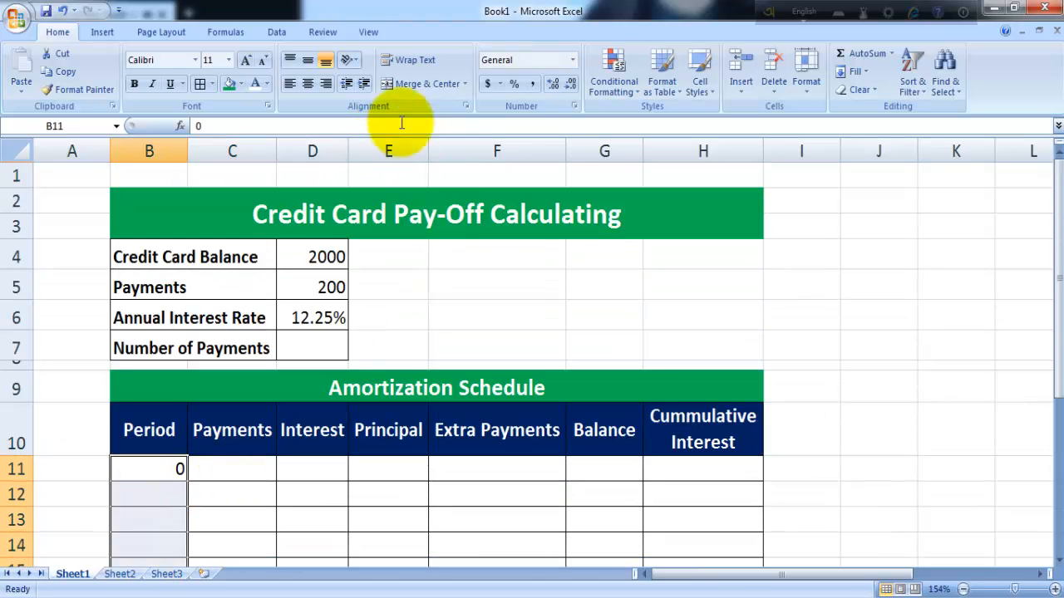
left_click(315, 83)
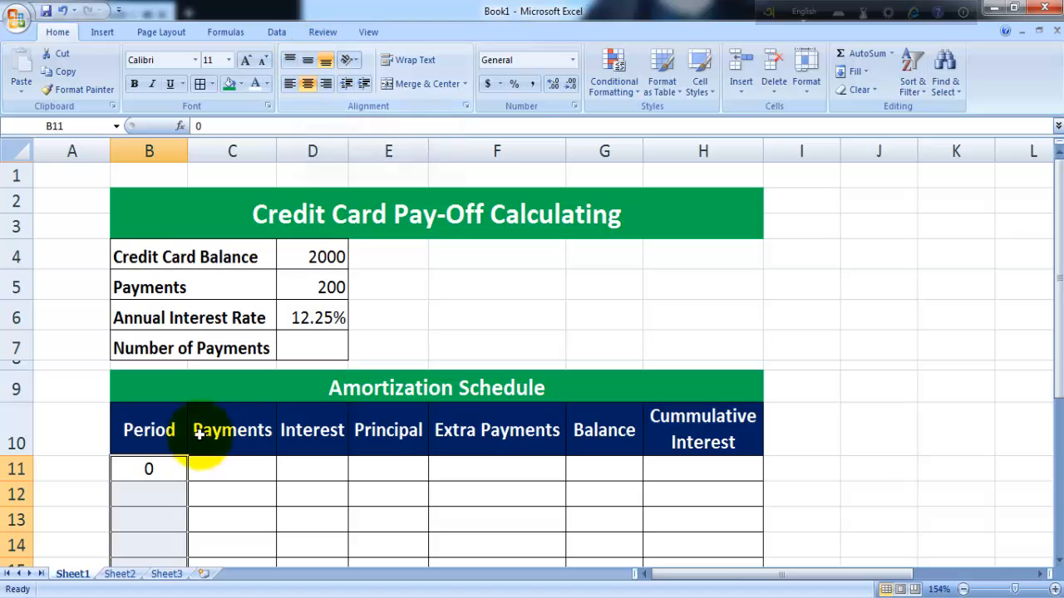
Link the period 0 Balance in G11 to the Credit Card Balance input with =D4.
left_click(136, 491)
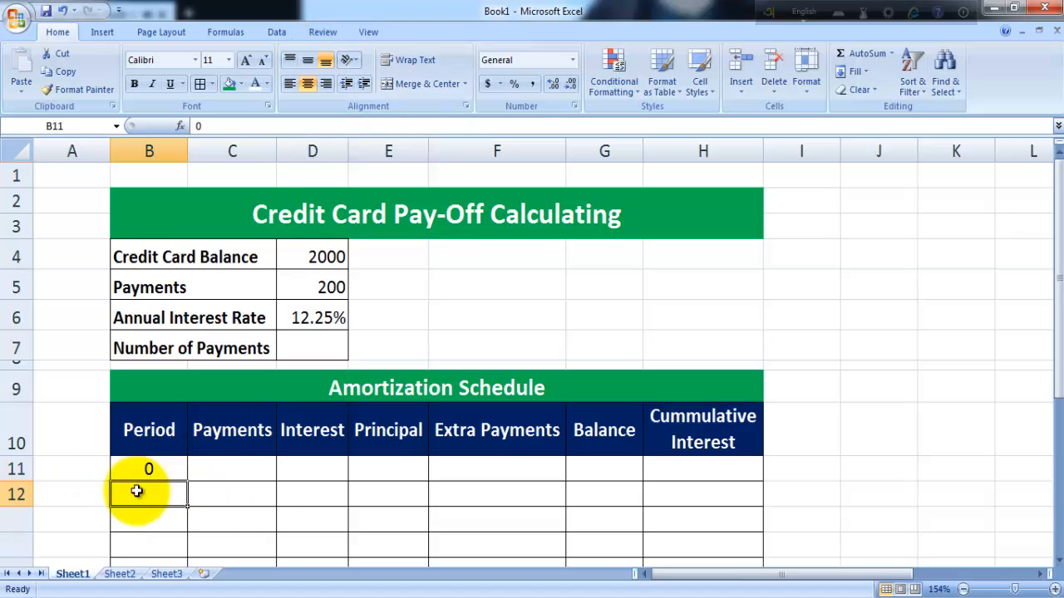
left_click(588, 467)
type("=")
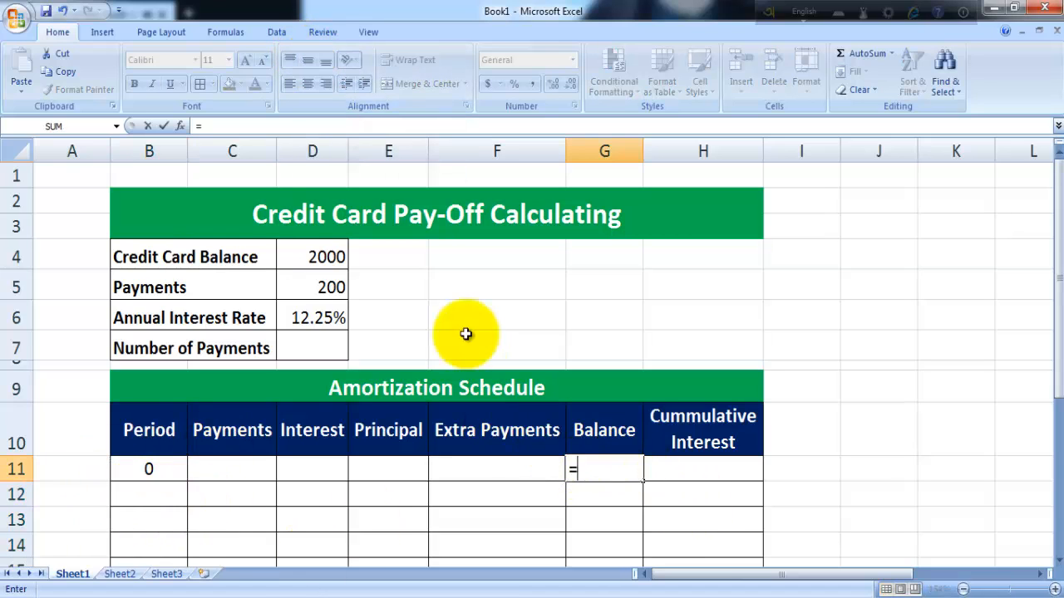
left_click(316, 257)
key("Return")
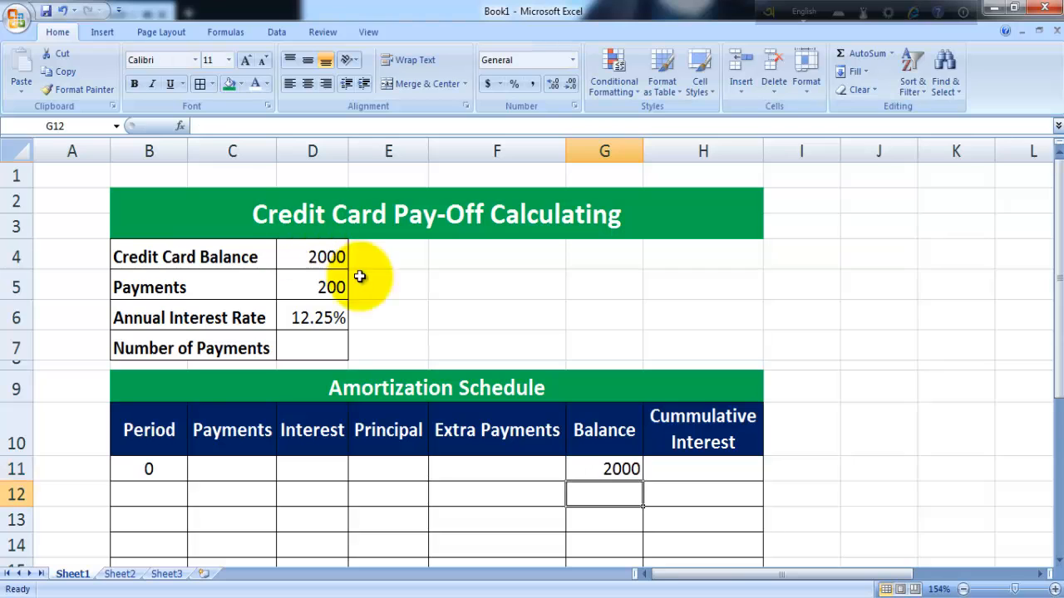
left_click(613, 471)
Enter the Period formula =IF(AND(G11<>"",G11>0),B11+1,REPT(,1)) in B12.
double_click(149, 495)
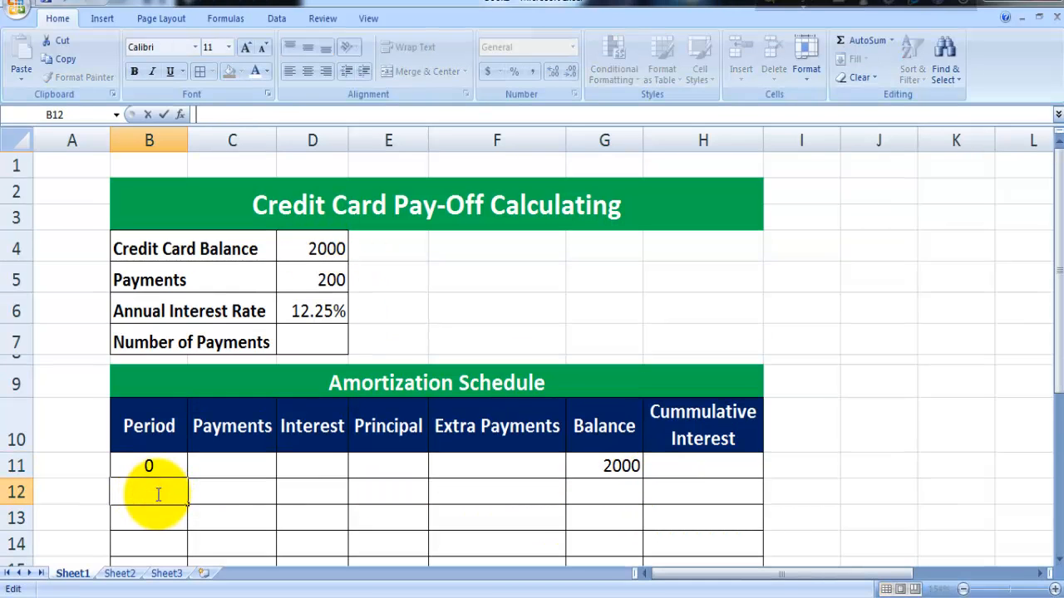
type("=if(")
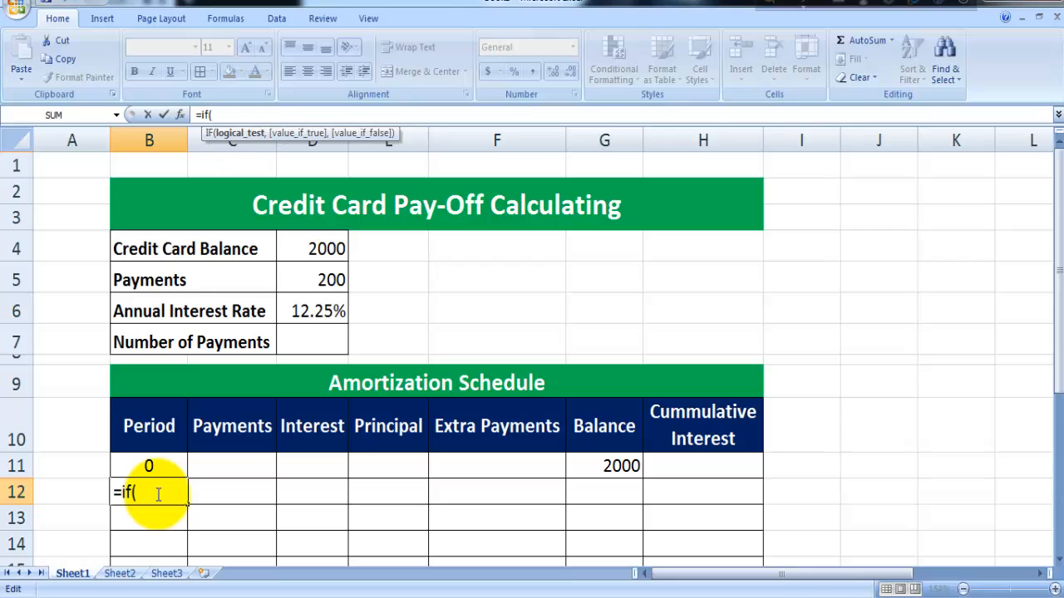
type("and(")
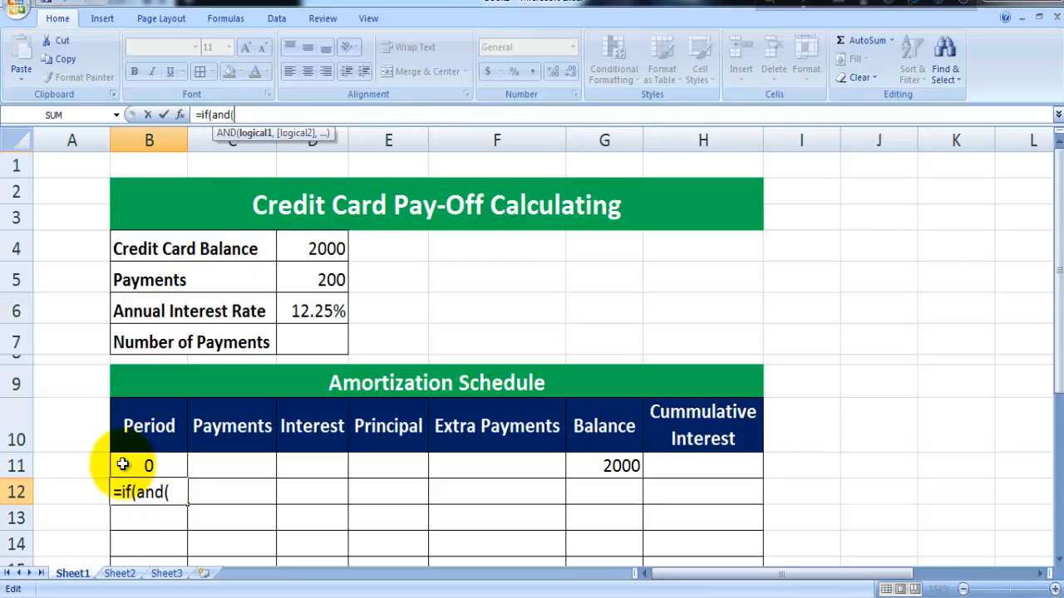
left_click(615, 468)
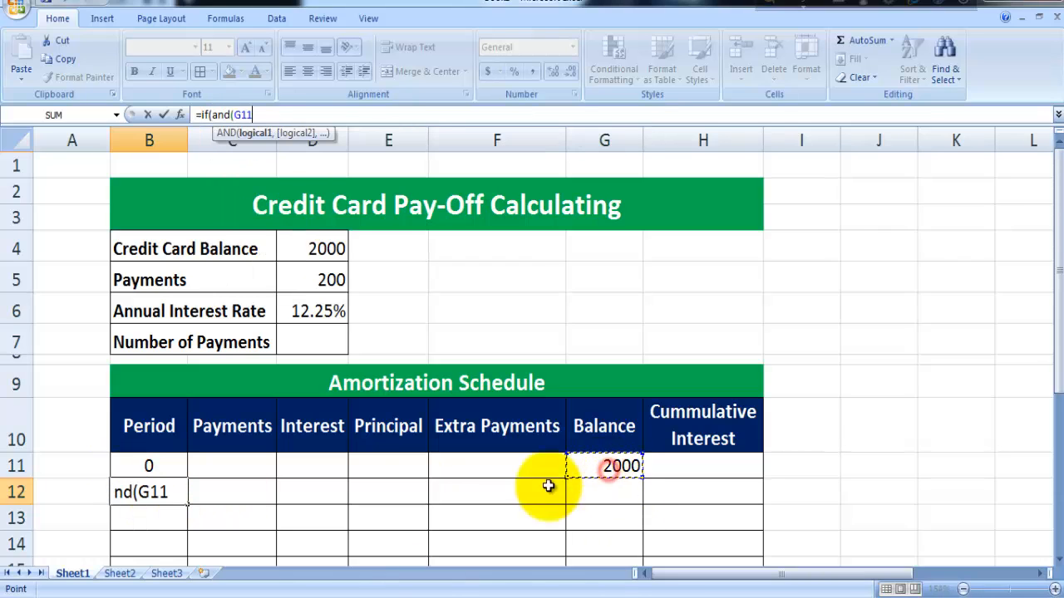
type("<")
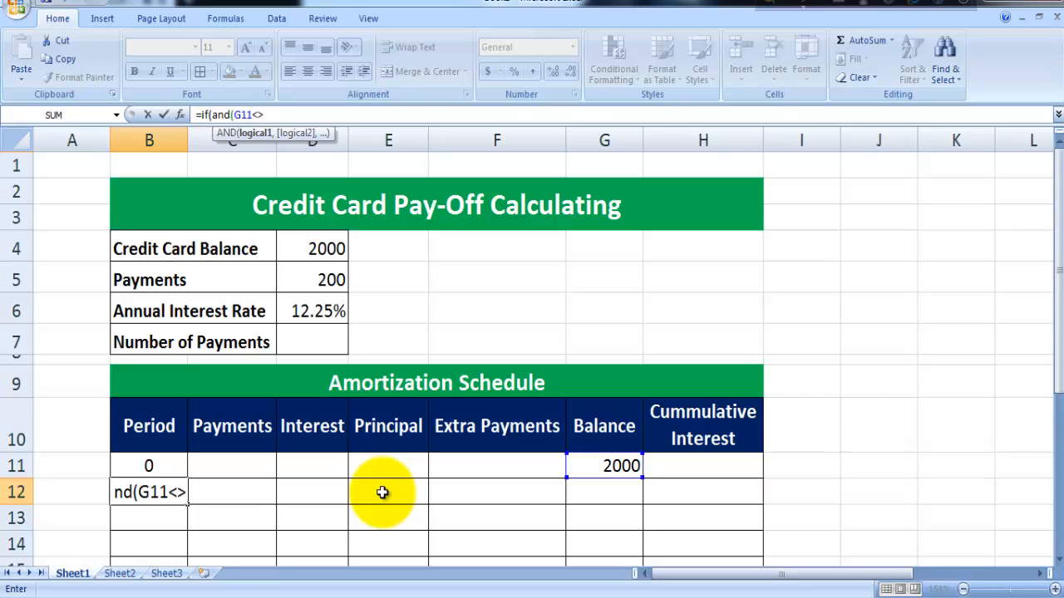
type(">\"\",")
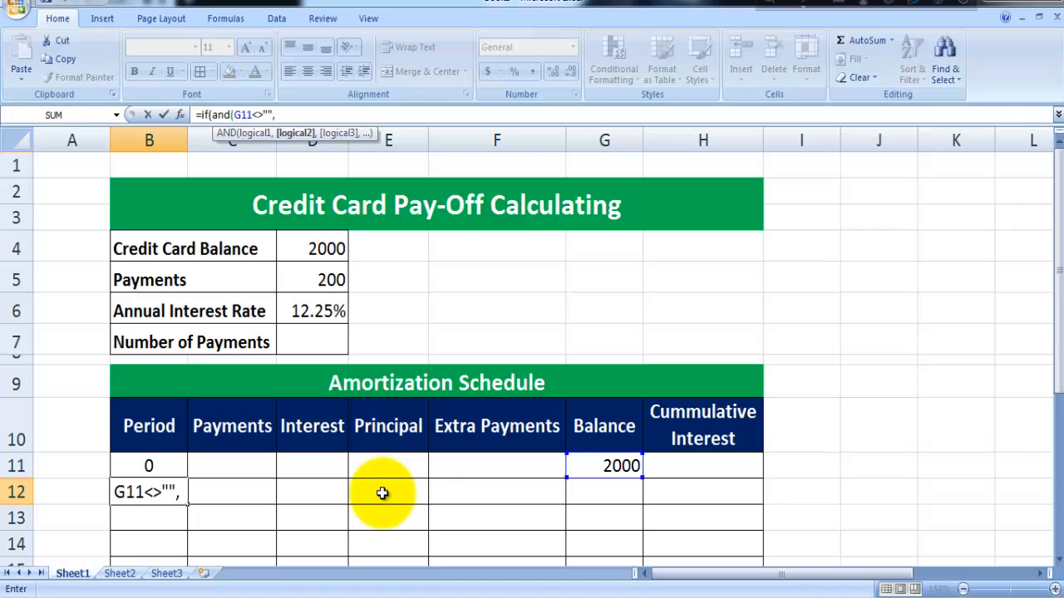
left_click(609, 469)
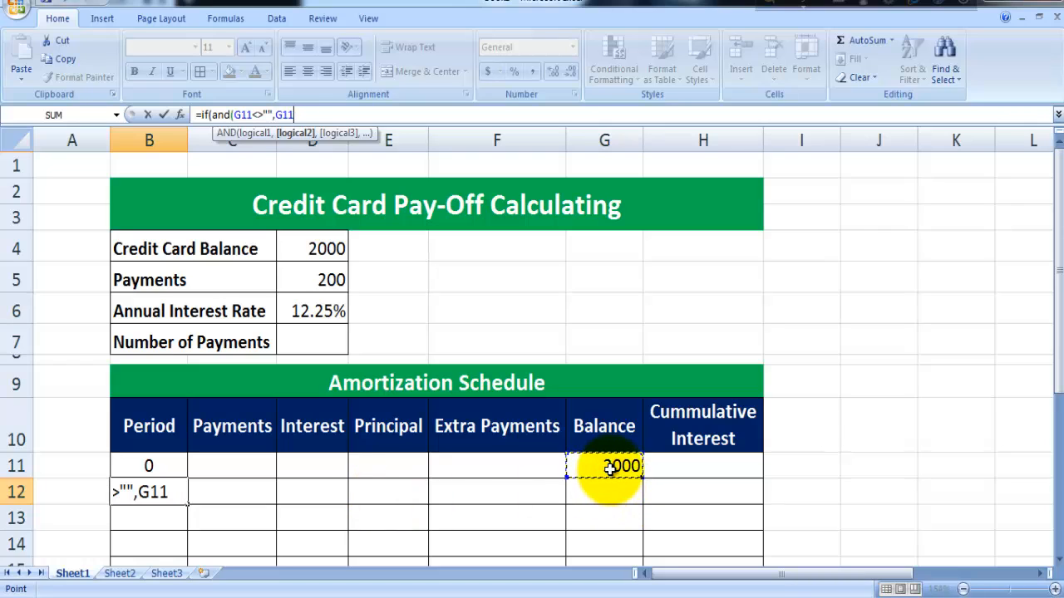
type(">0),")
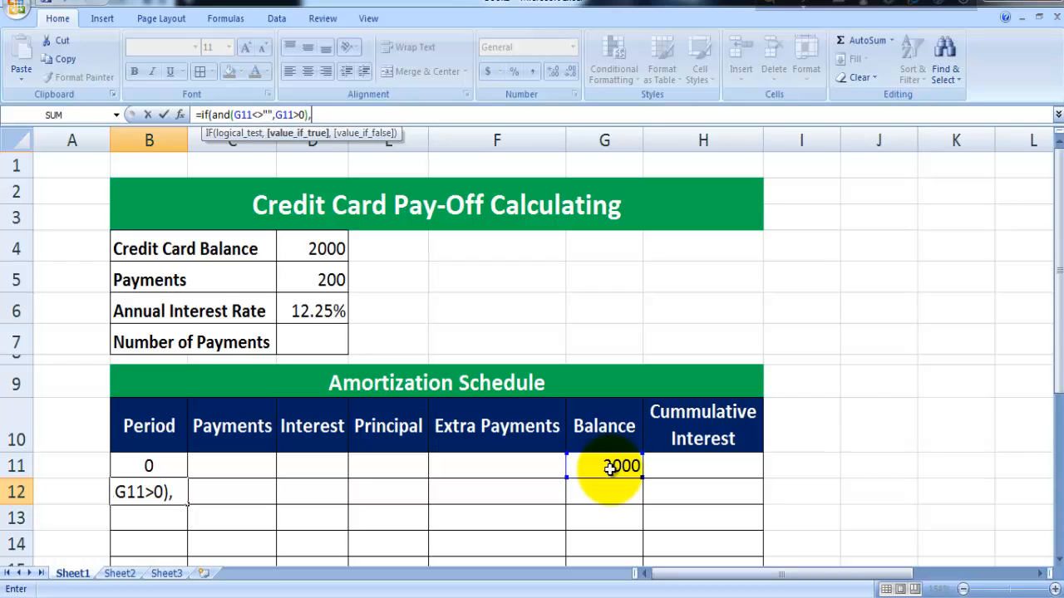
left_click(149, 465)
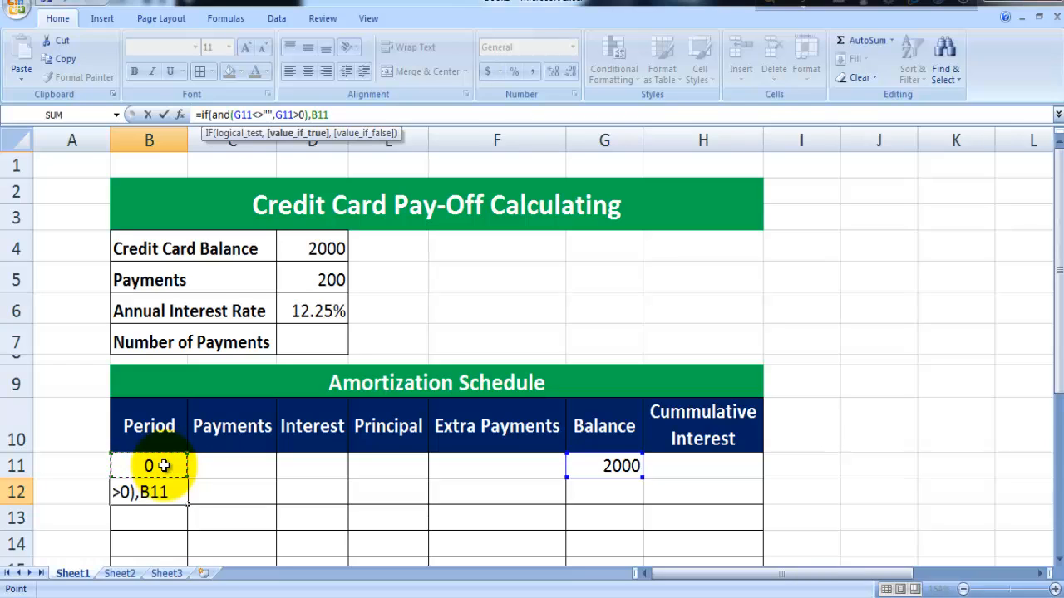
type("+1,rept")
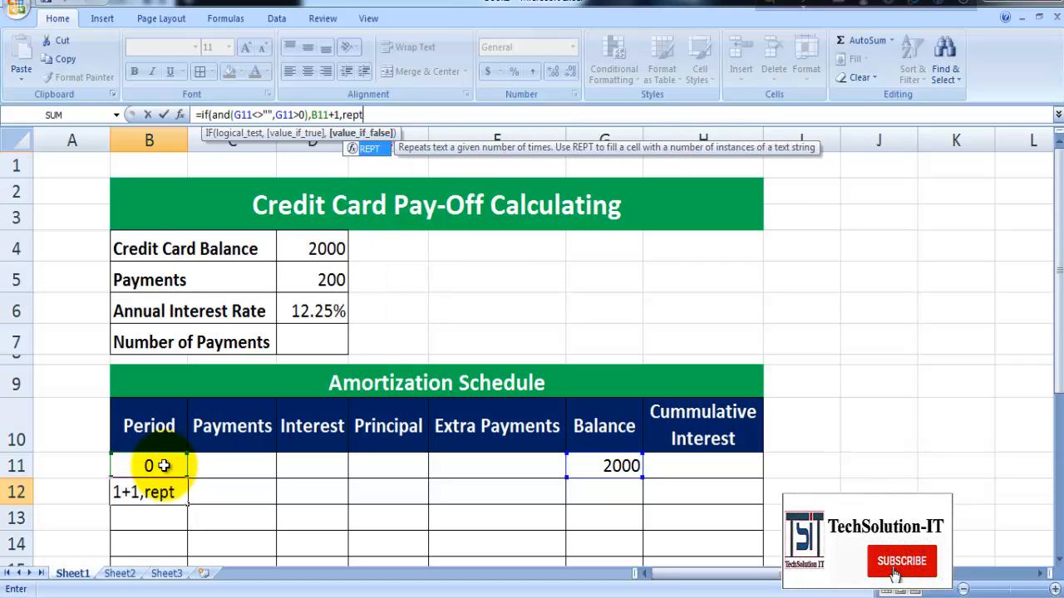
type("(,1)")
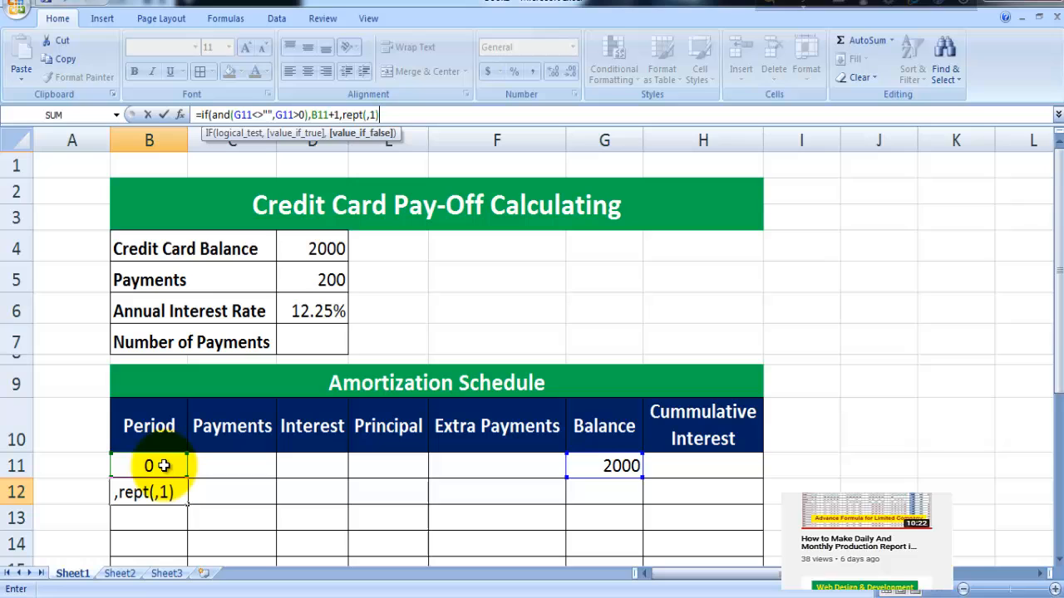
key("Return")
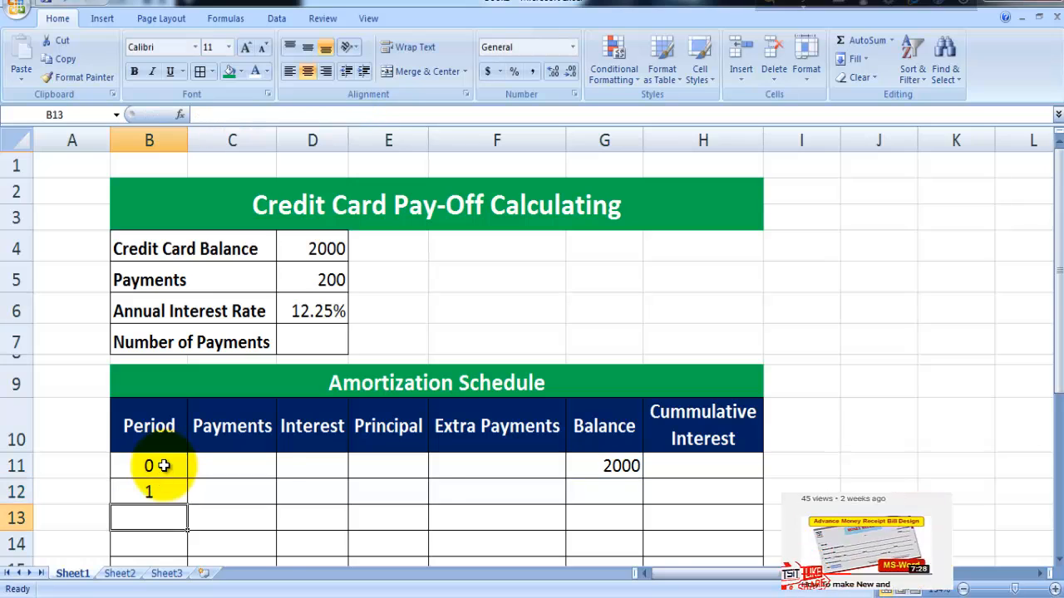
Fill the Period formula from B12 down to B23 and check the copied formulas in several of the cells.
left_click(151, 492)
scroll(247, 462, "down", 3)
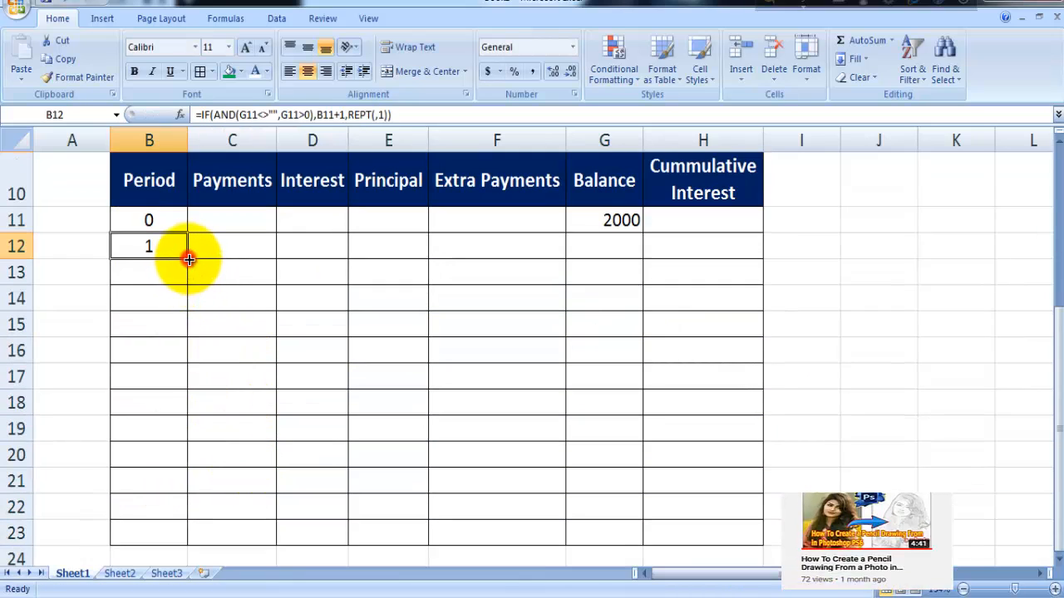
left_click_drag(186, 259, 178, 525)
left_click(150, 373)
left_click(150, 320)
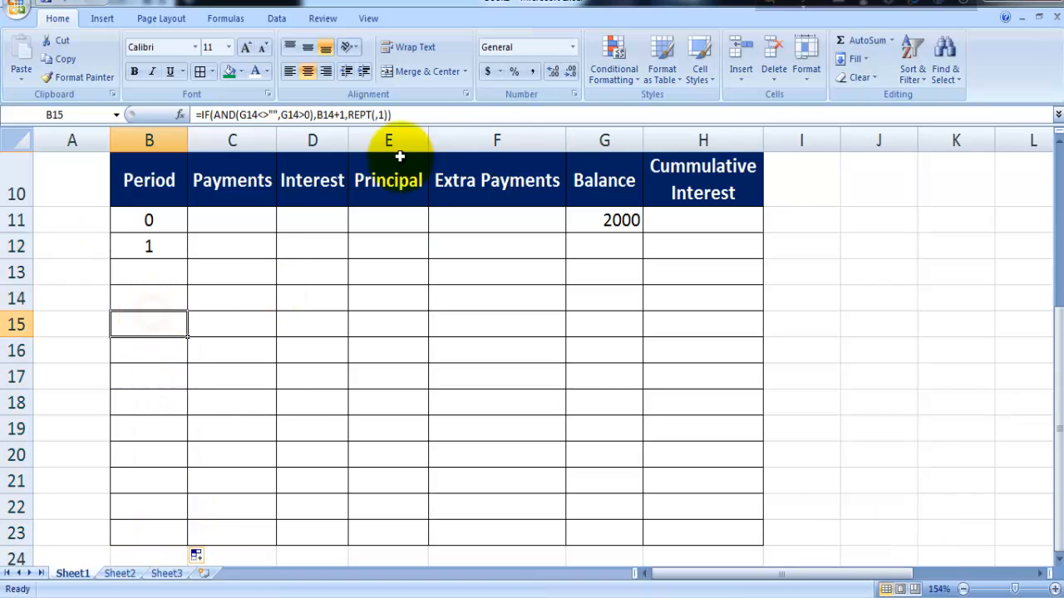
left_click(158, 293)
left_click(154, 273)
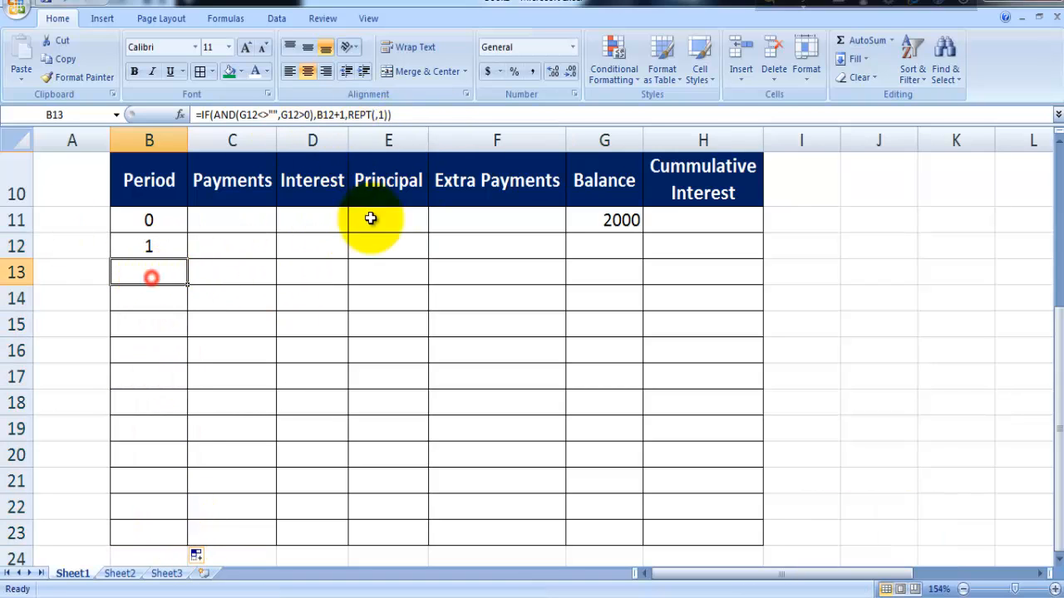
left_click(179, 378)
left_click(451, 301)
scroll(96, 350, "up", 3)
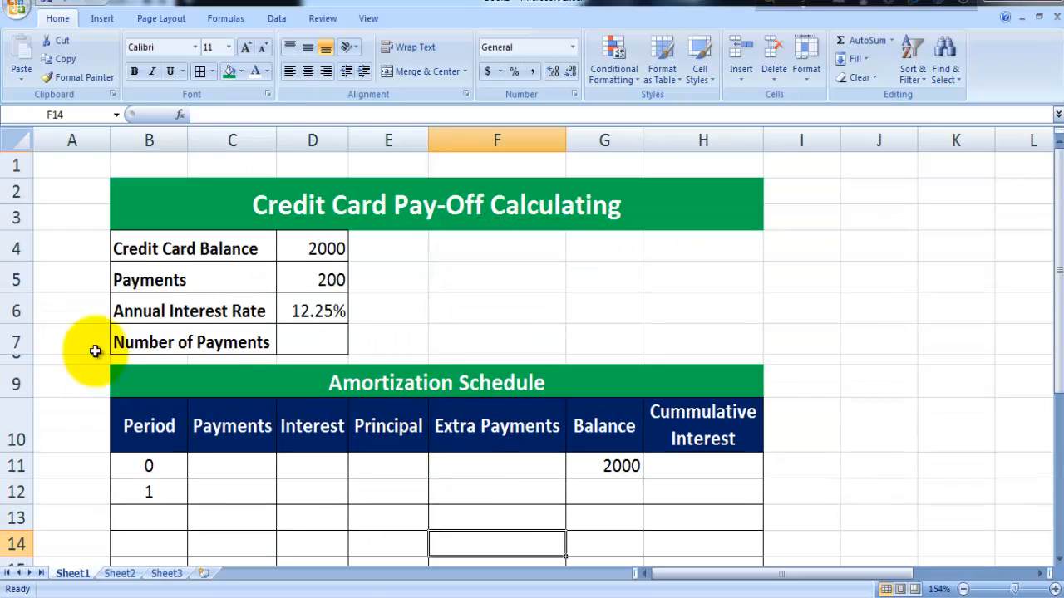
Begin an IF formula in C12 for Payments with the logical test AND(G11<>"",G11>0).
left_click(243, 499)
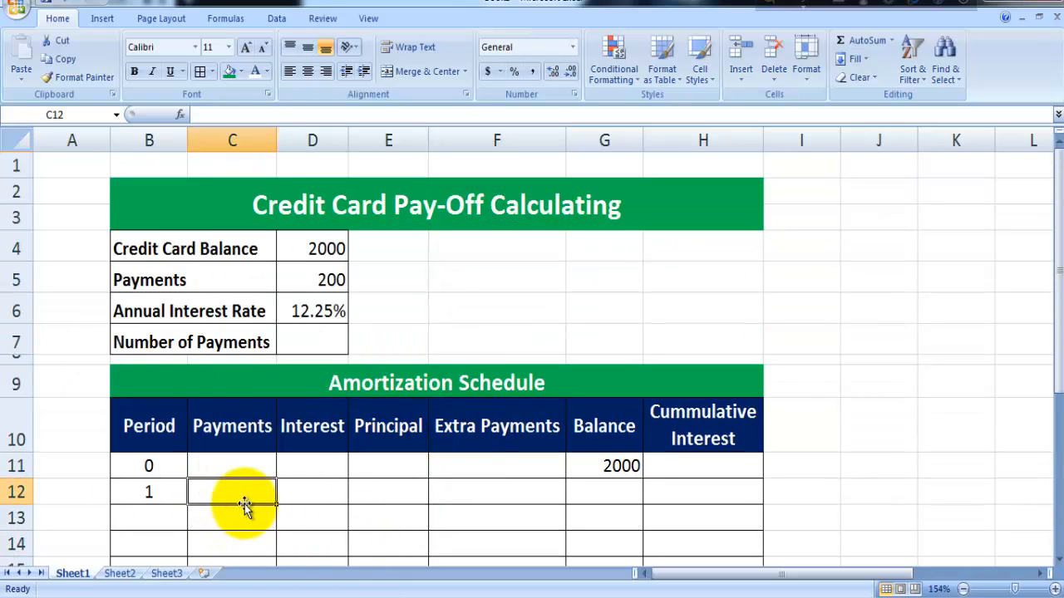
type("=if")
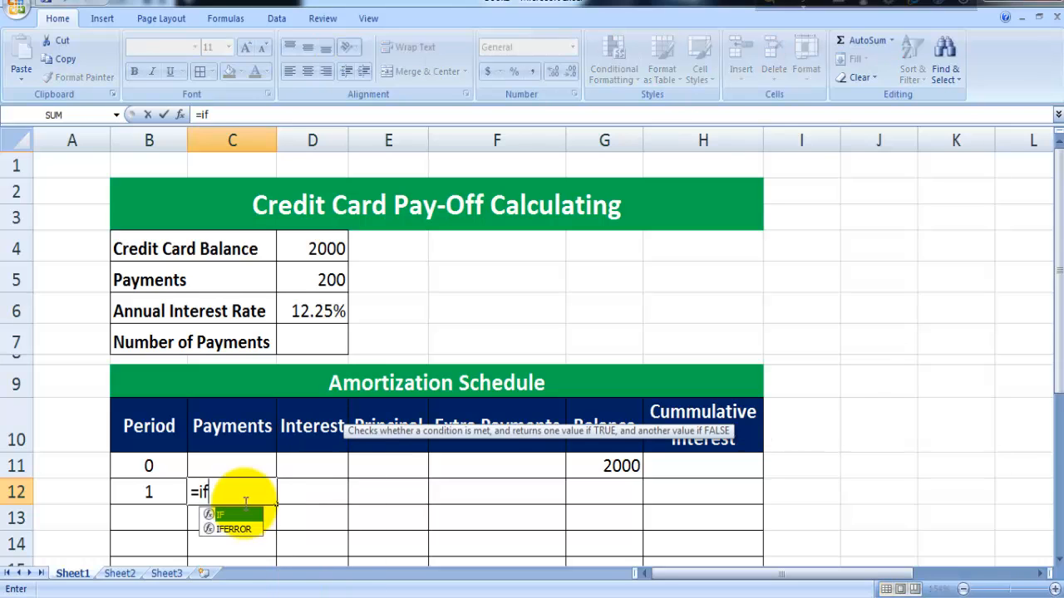
type("(and(")
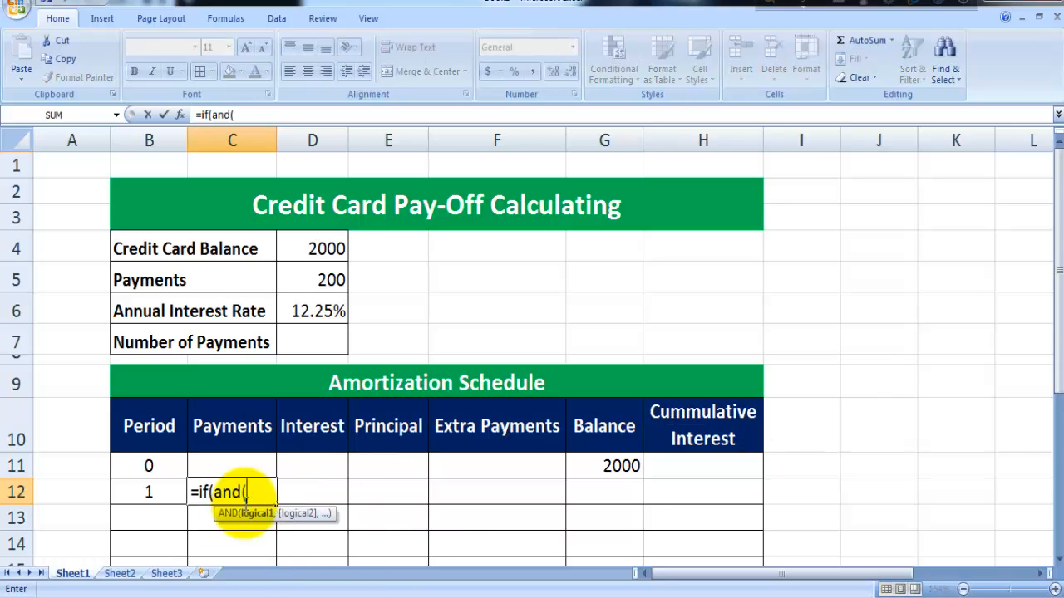
left_click(609, 467)
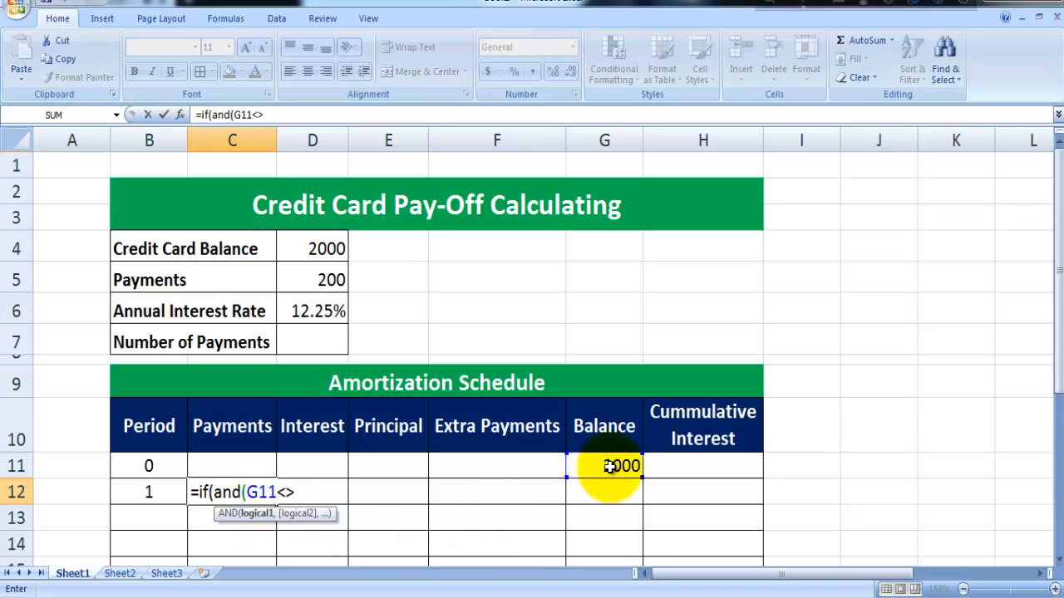
type("<>\"\",")
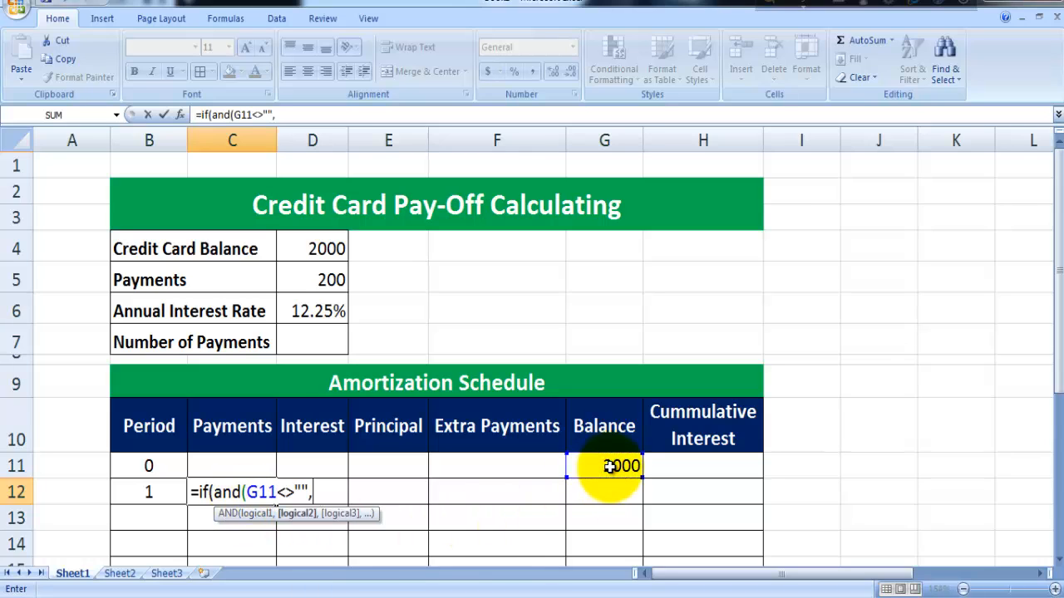
left_click(608, 467)
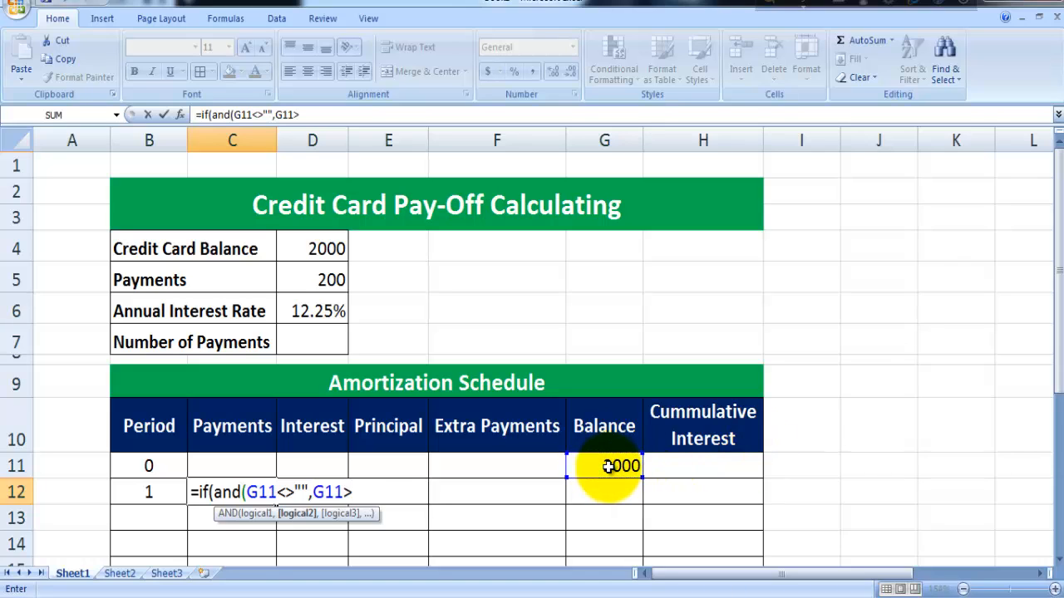
type(">0),")
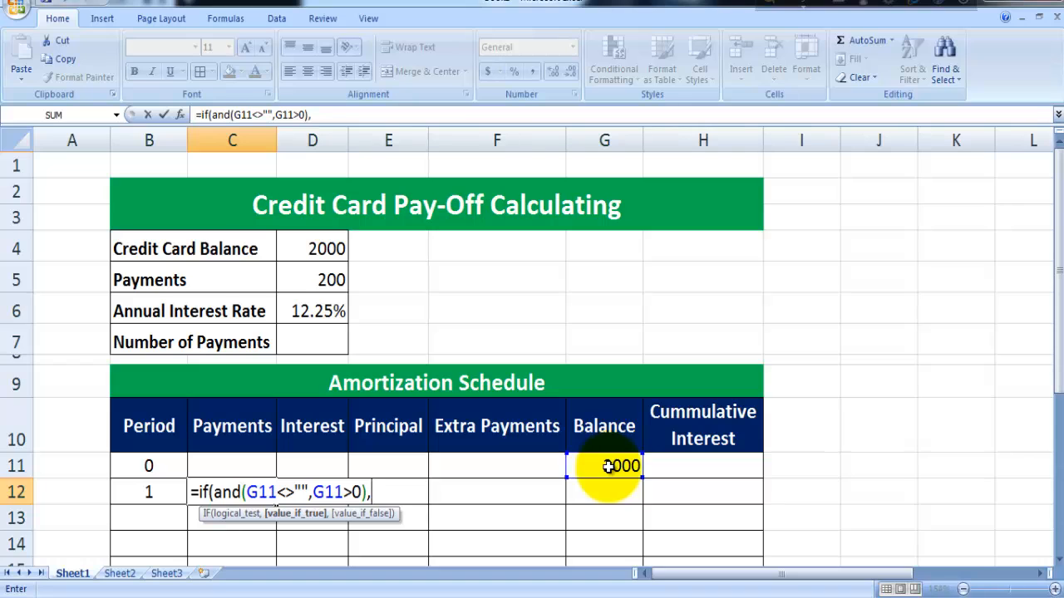
Nest IF($D$5<=G11,$D$5,G11) as the value-if-true of the Payments formula in C12, with D5 locked as an absolute reference.
type("if")
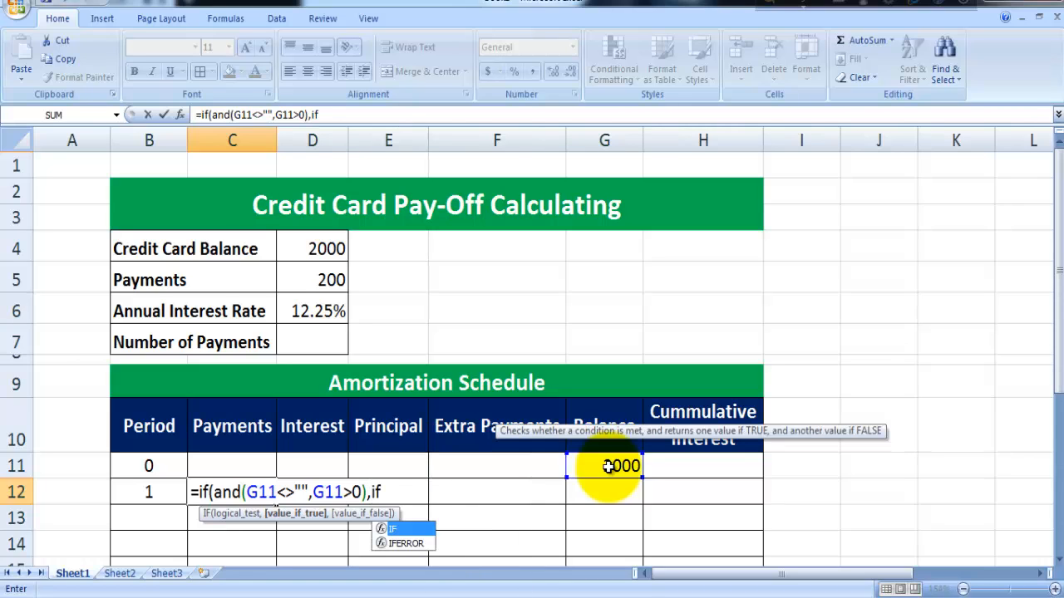
type("(")
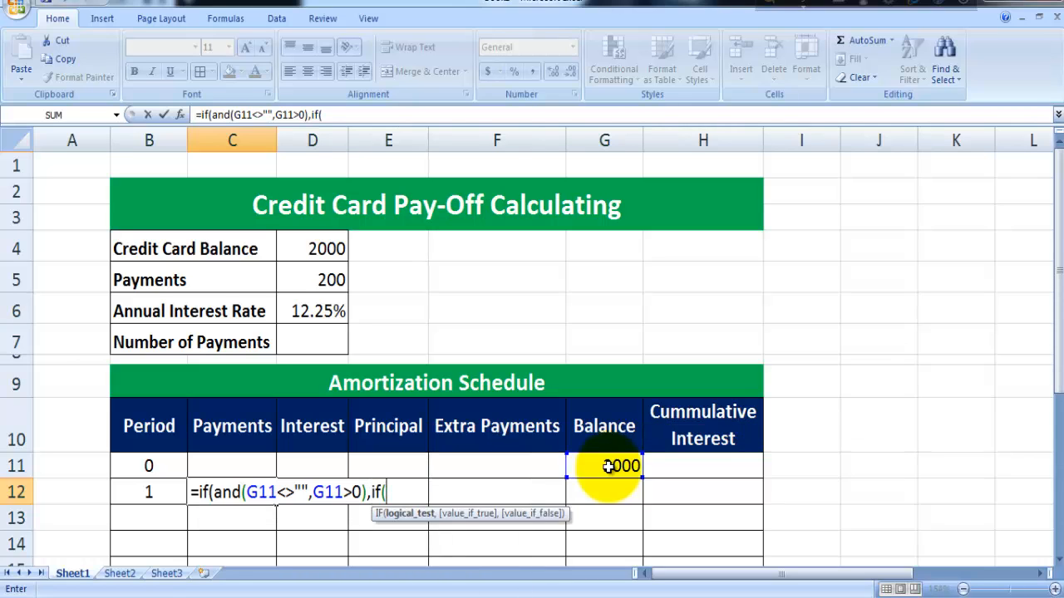
left_click(320, 280)
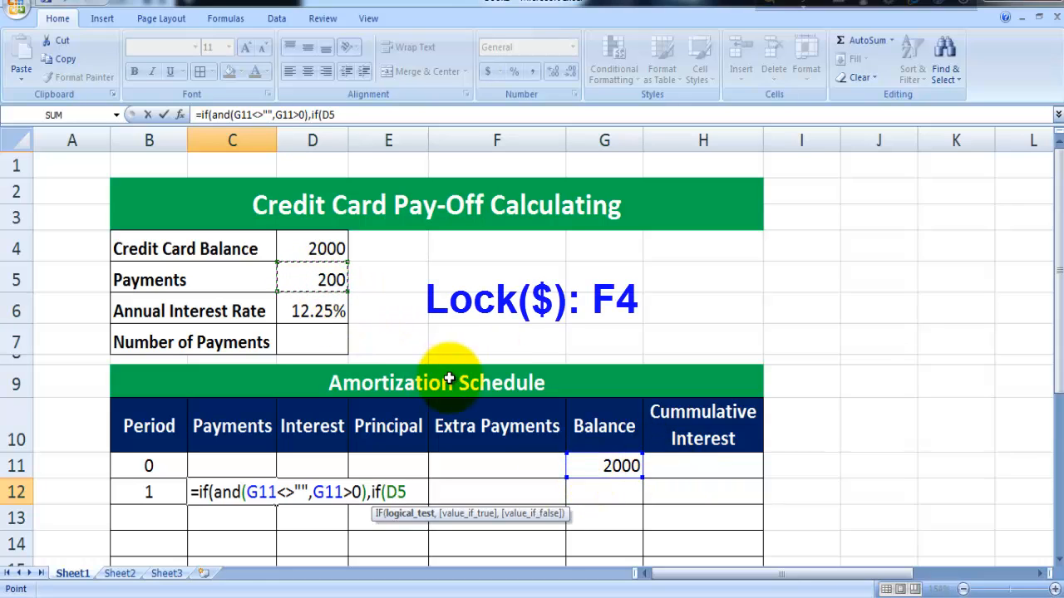
key("F4")
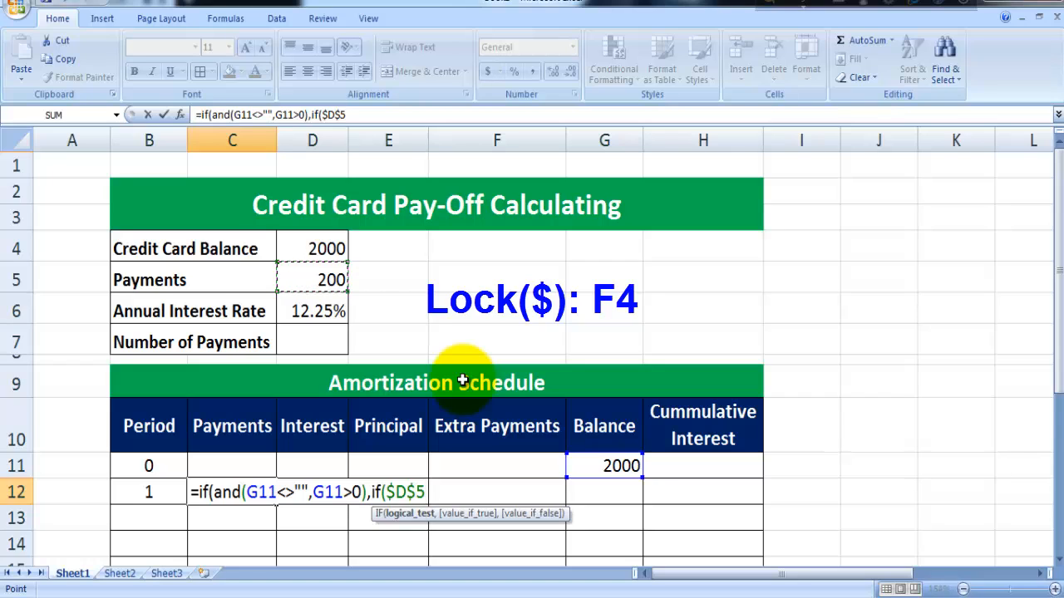
type("<=")
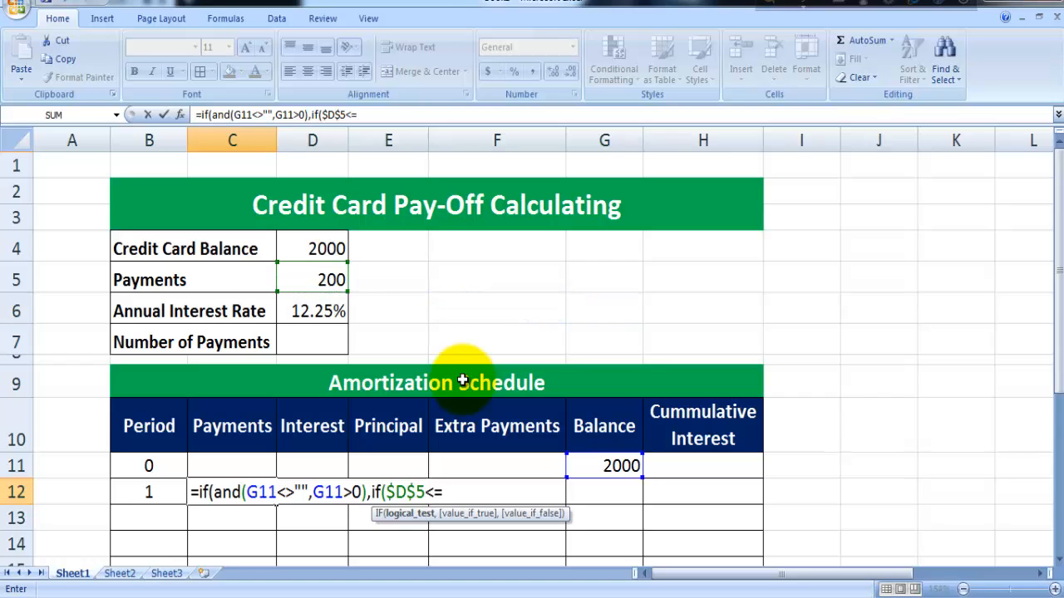
left_click(620, 468)
type(",")
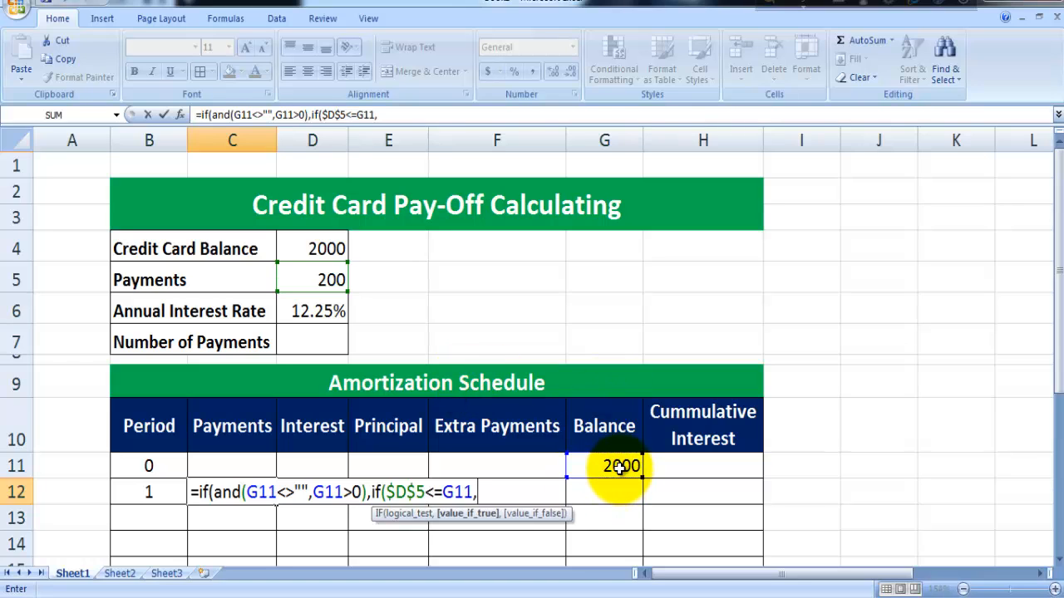
left_click(325, 277)
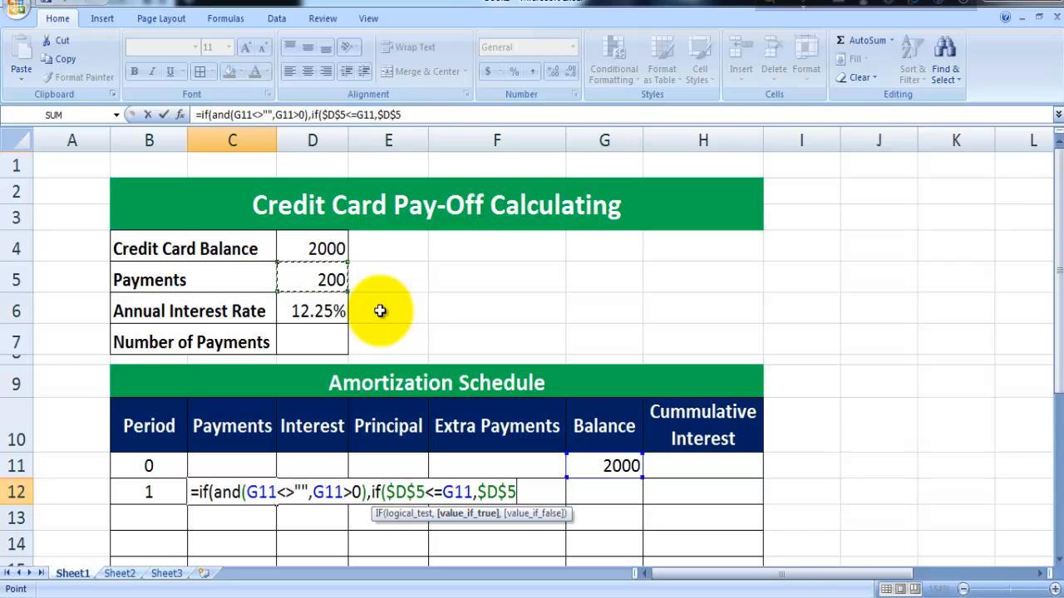
type(",")
left_click(608, 467)
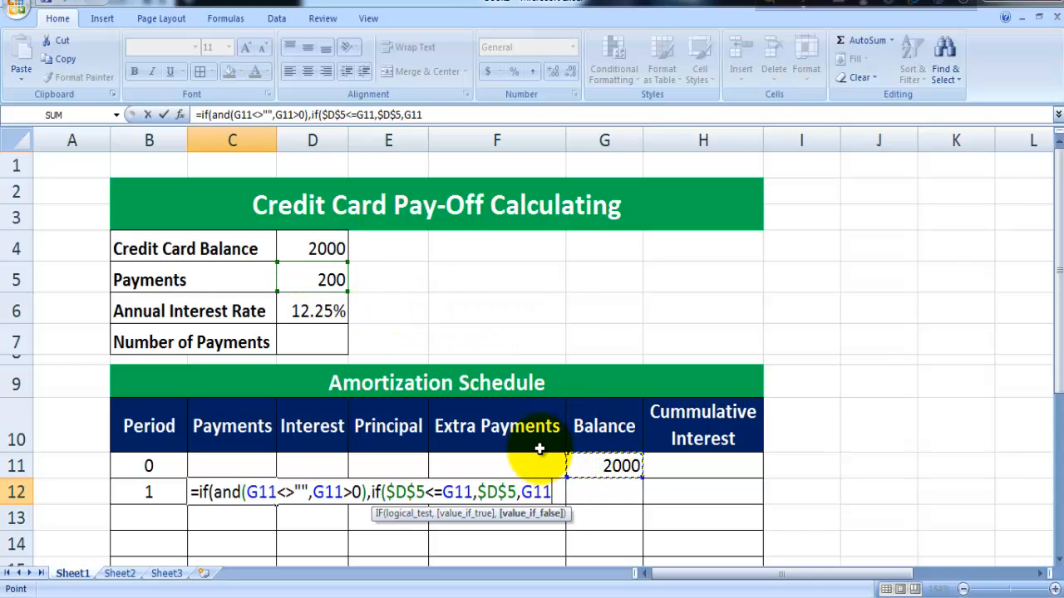
type("),")
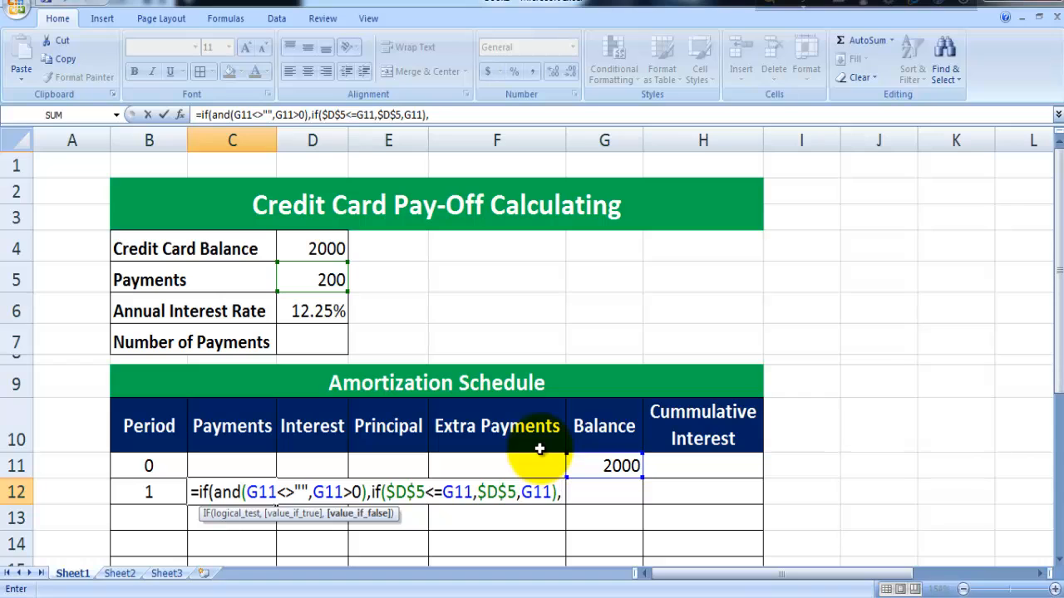
Finish the Payments formula in C12 with REPT(,1) as the outer IF's value-if-false and enter it.
type("re")
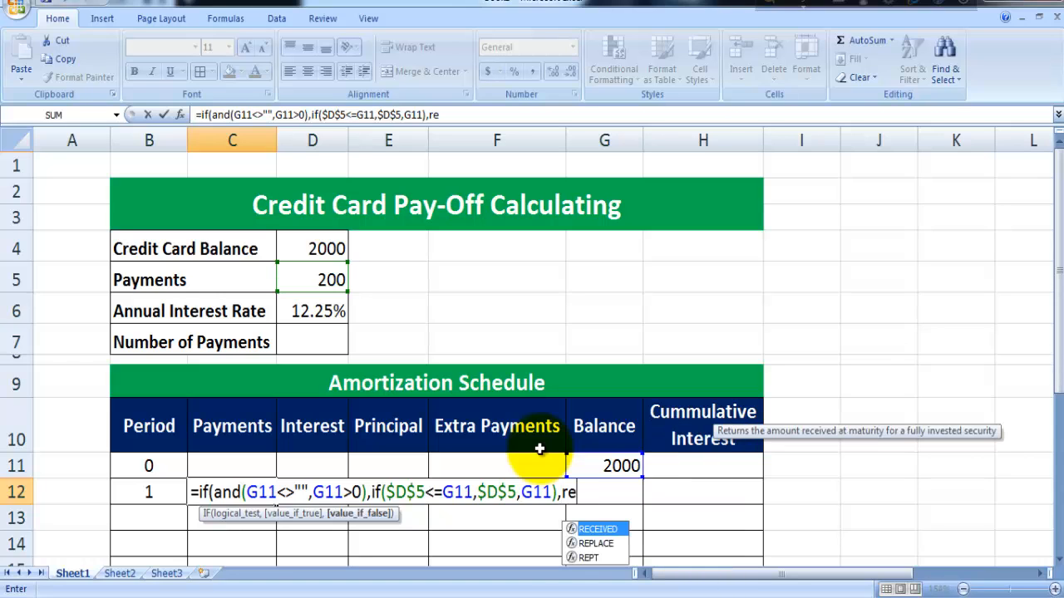
type("pt")
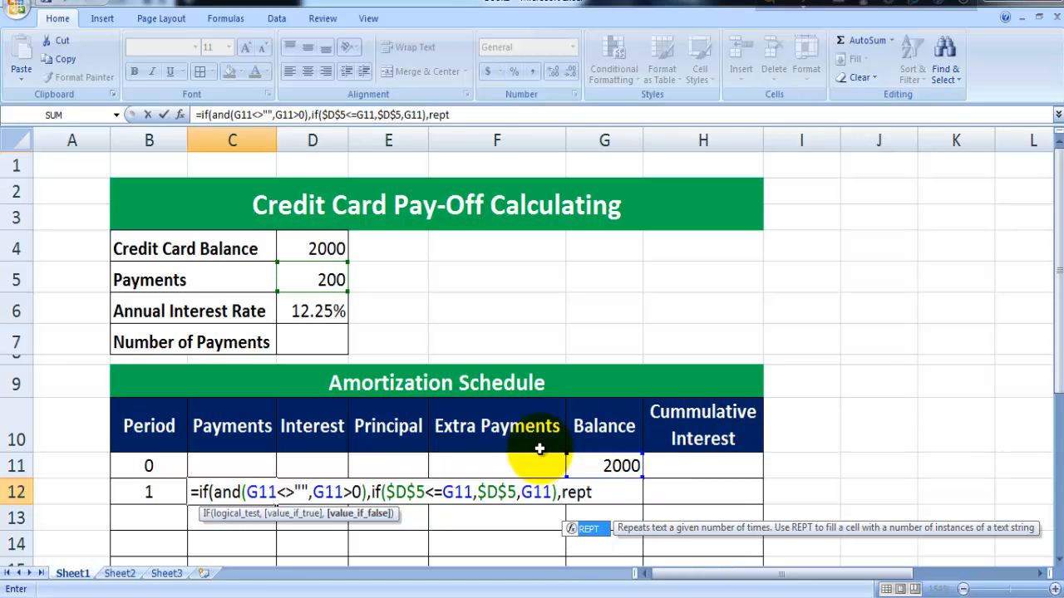
type("(,1))")
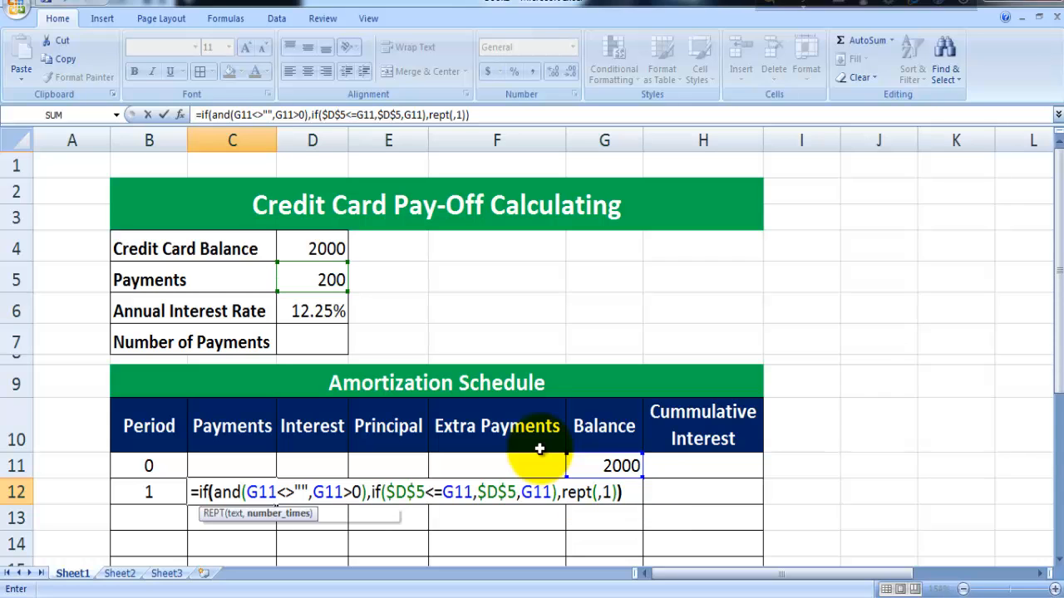
key("Return")
Fill the Payments formula from C12 down to C23 and check the copied formulas in a few cells.
left_click(253, 494)
scroll(308, 438, "down", 3)
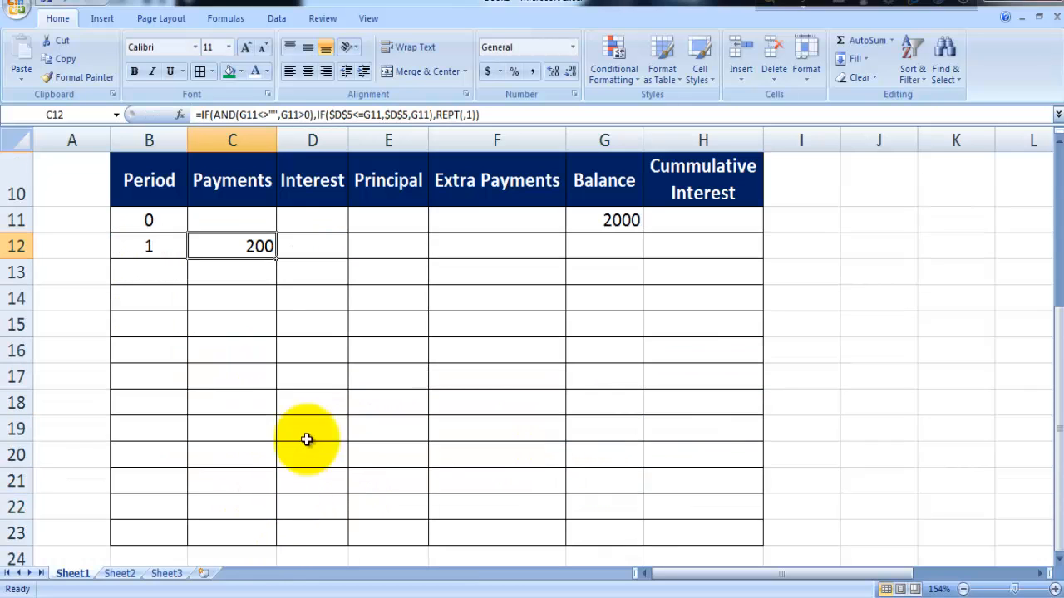
left_click_drag(275, 257, 280, 535)
left_click(247, 266)
left_click(252, 312)
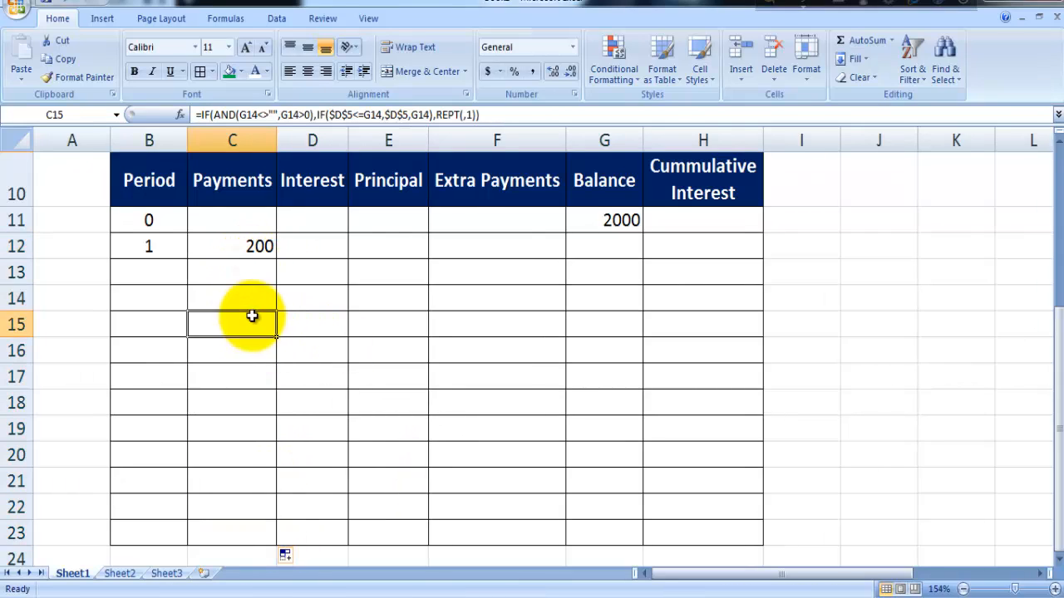
left_click(261, 268)
Begin an IF formula in D12 for Interest with the logical test AND(G11<>"",G11>0).
left_click(305, 247)
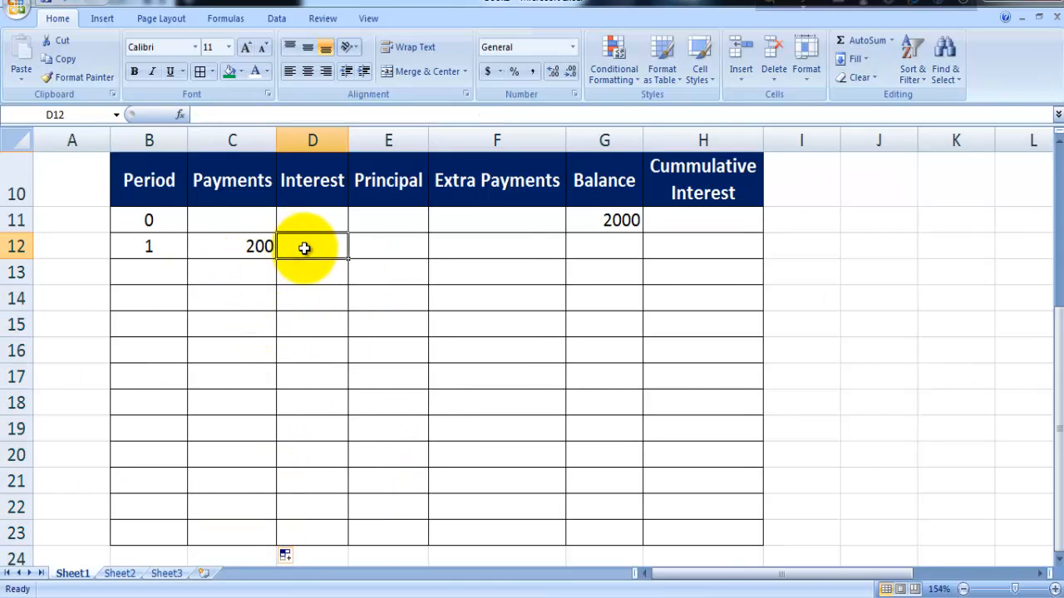
type("if(and(")
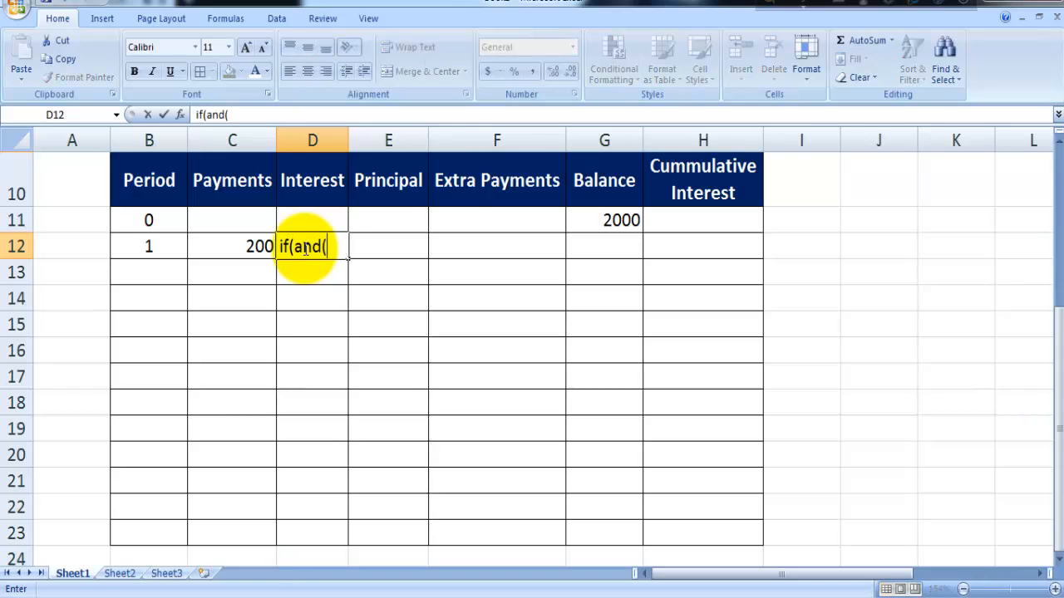
left_click(609, 218)
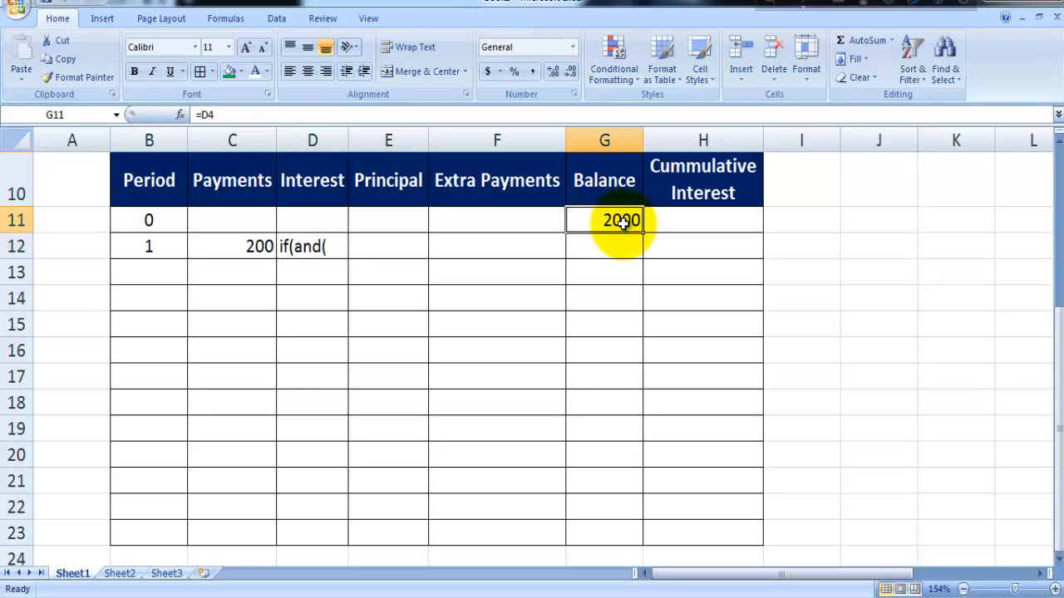
left_click(318, 245)
left_click(203, 115)
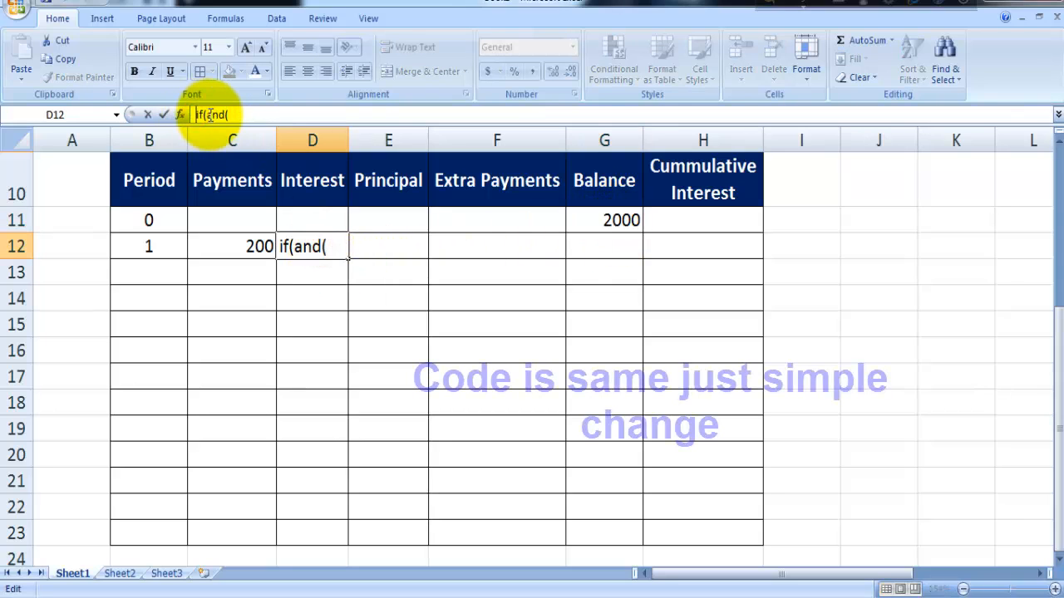
type("=")
left_click(339, 246)
left_click(613, 220)
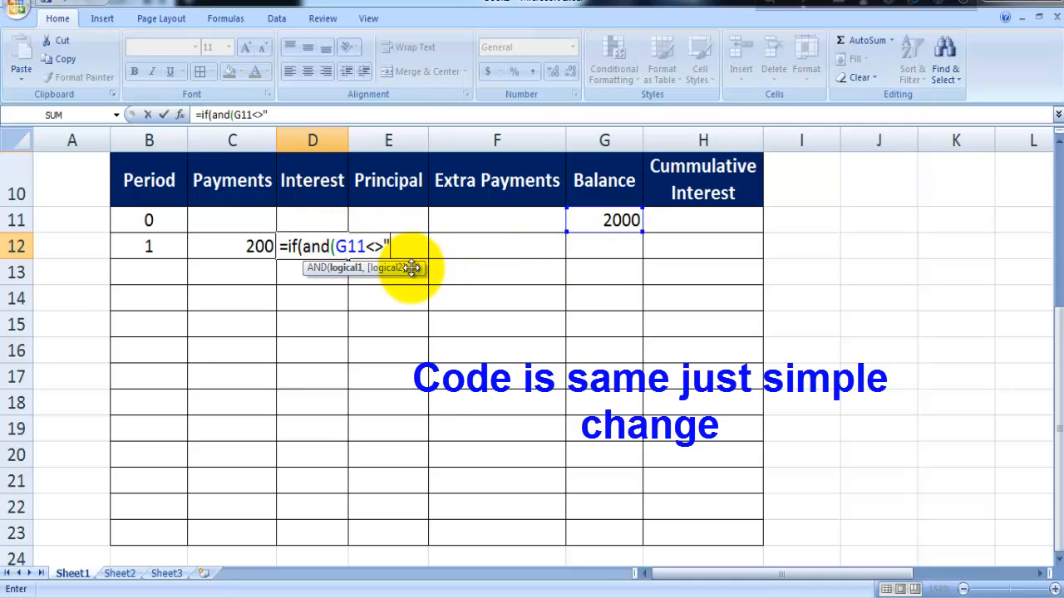
type("<>\"\",")
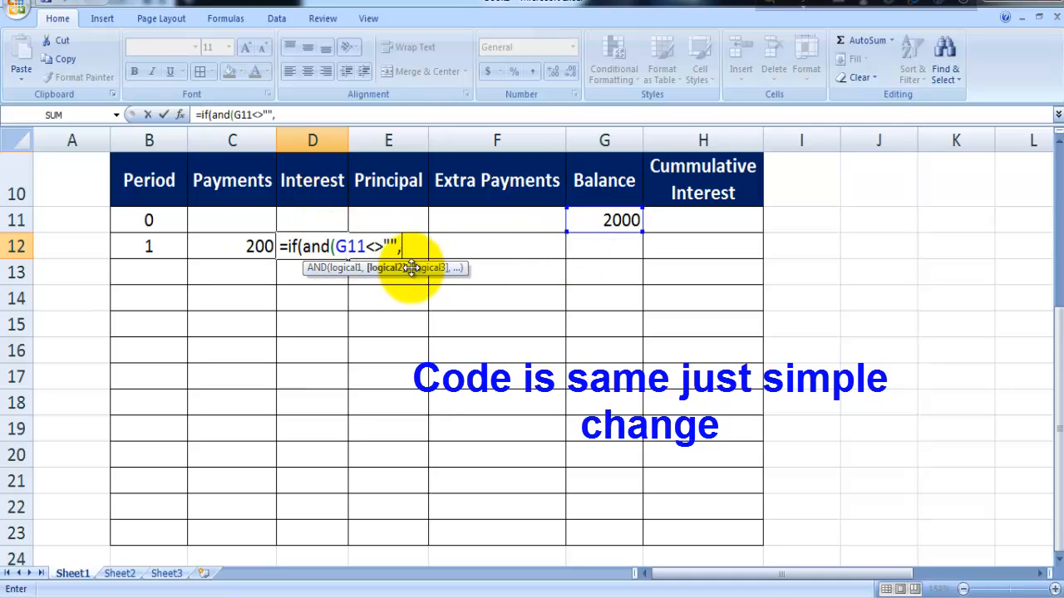
left_click(609, 221)
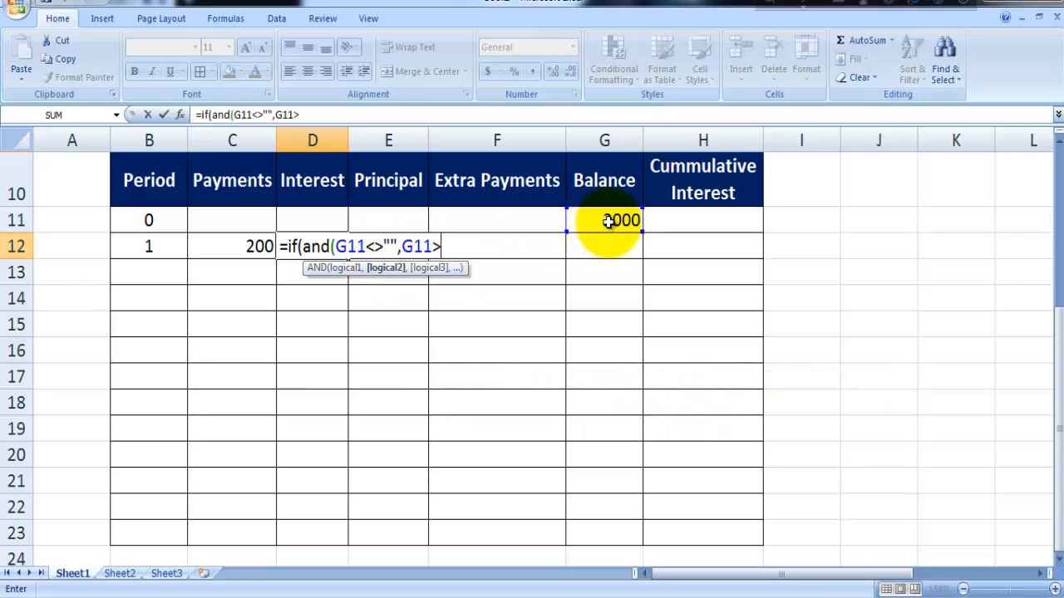
type(">0),")
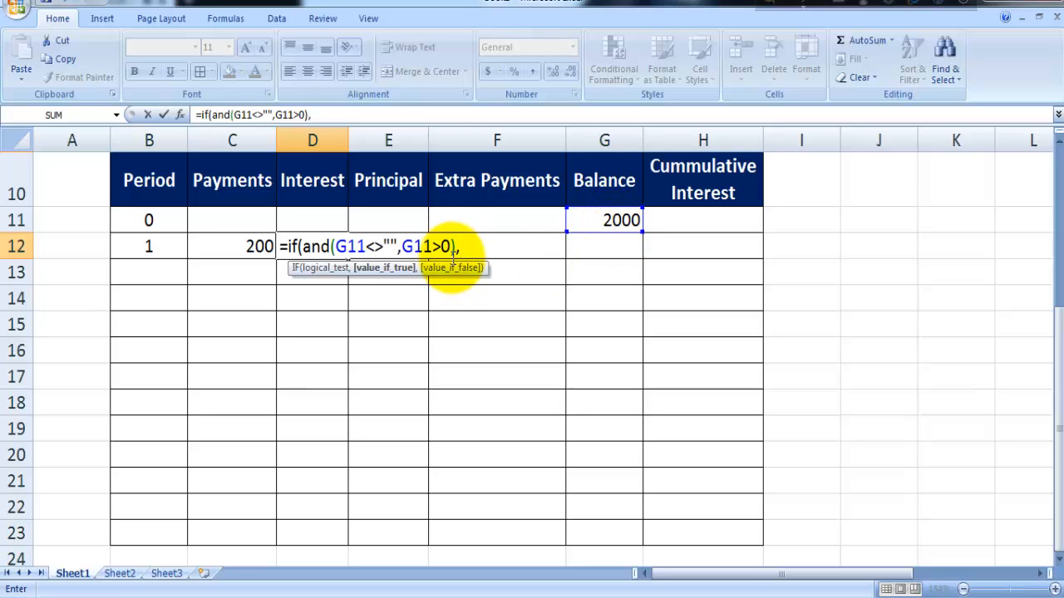
Complete the Interest formula in D12 with $D$6/12*G11 as the value-if-true and REPT(,1) as the value-if-false.
scroll(454, 257, "up", 2)
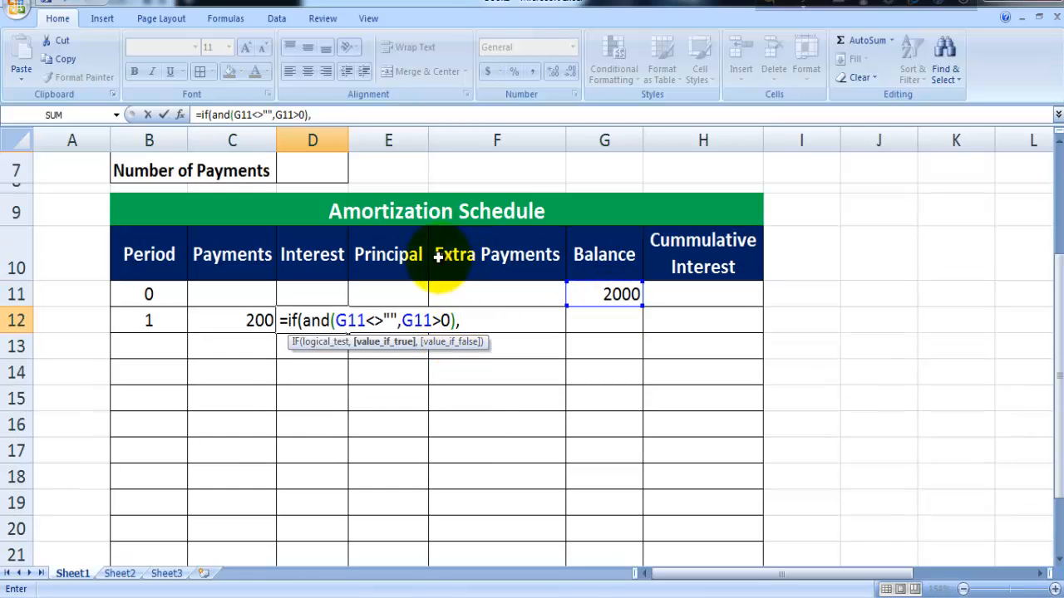
left_click(325, 243)
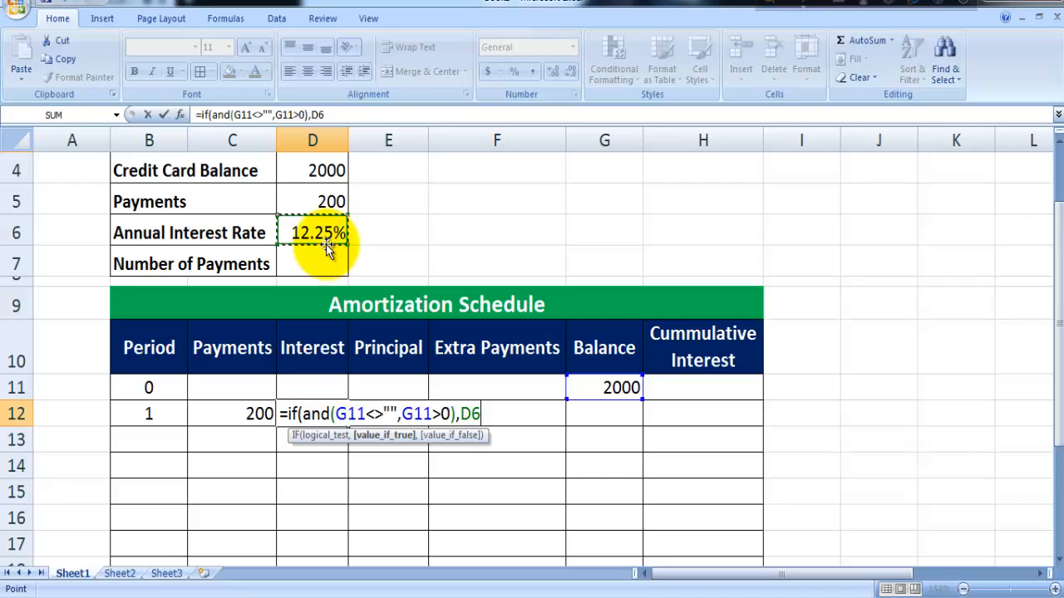
key("F4")
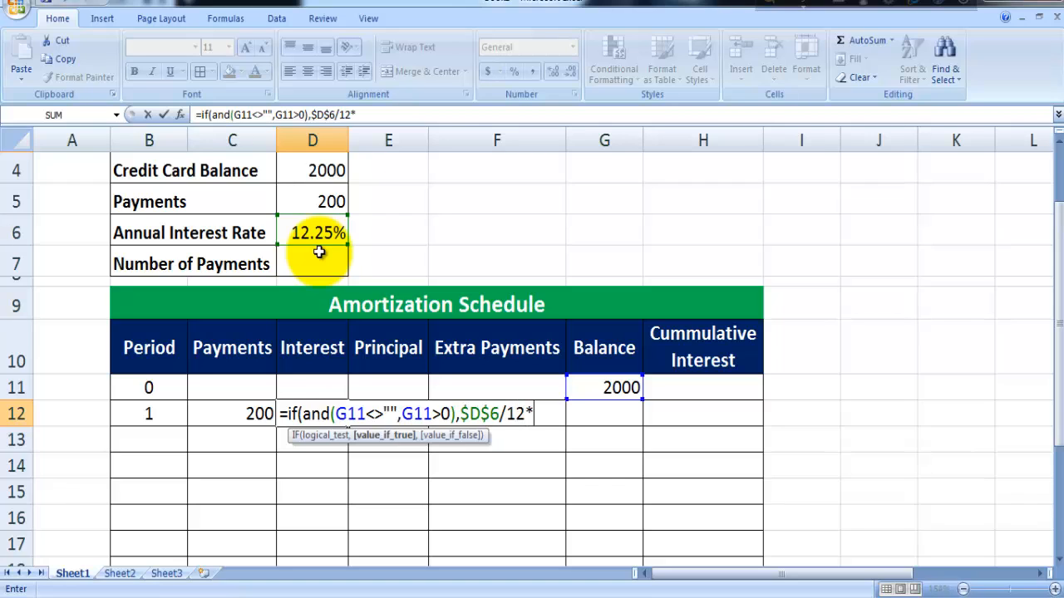
left_click(610, 388)
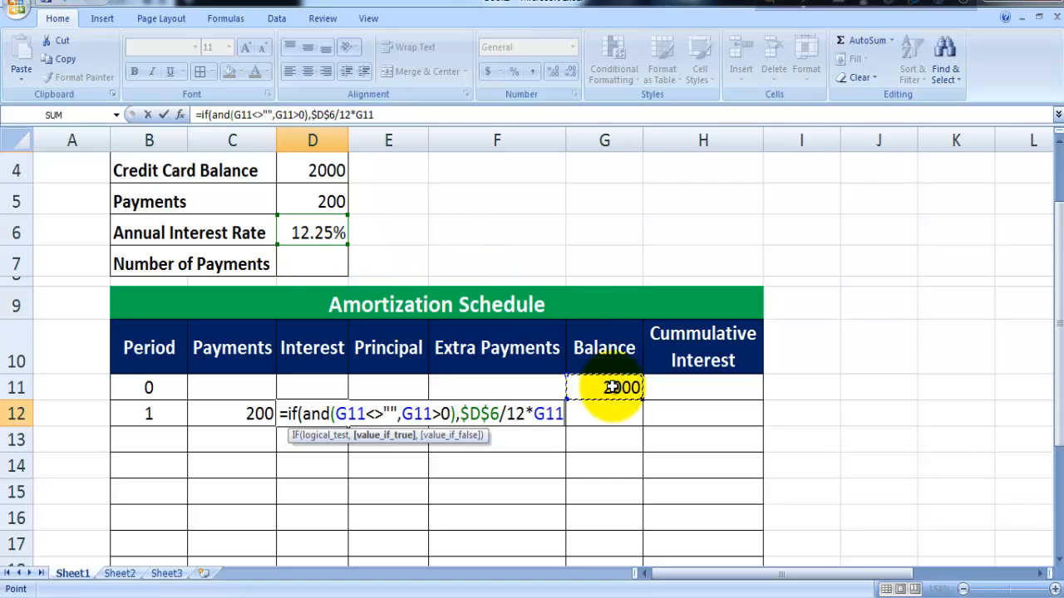
type(",")
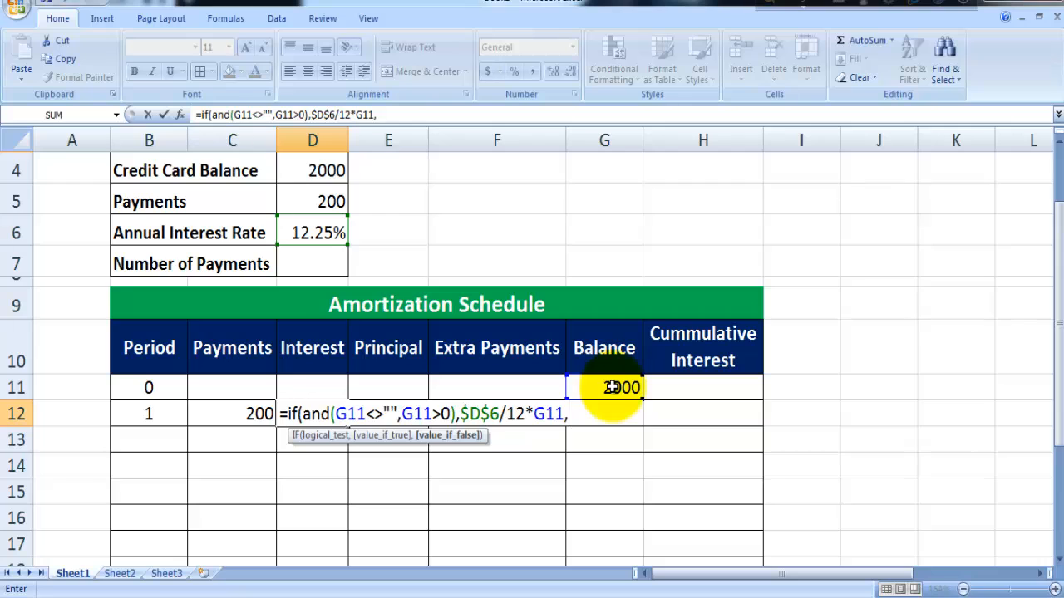
type("rept")
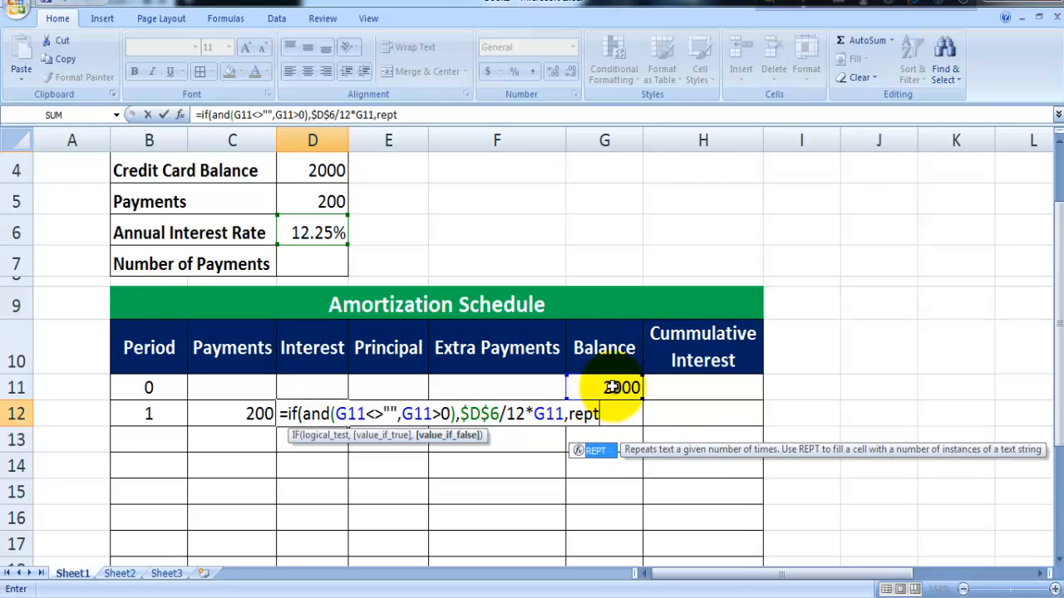
type("(")
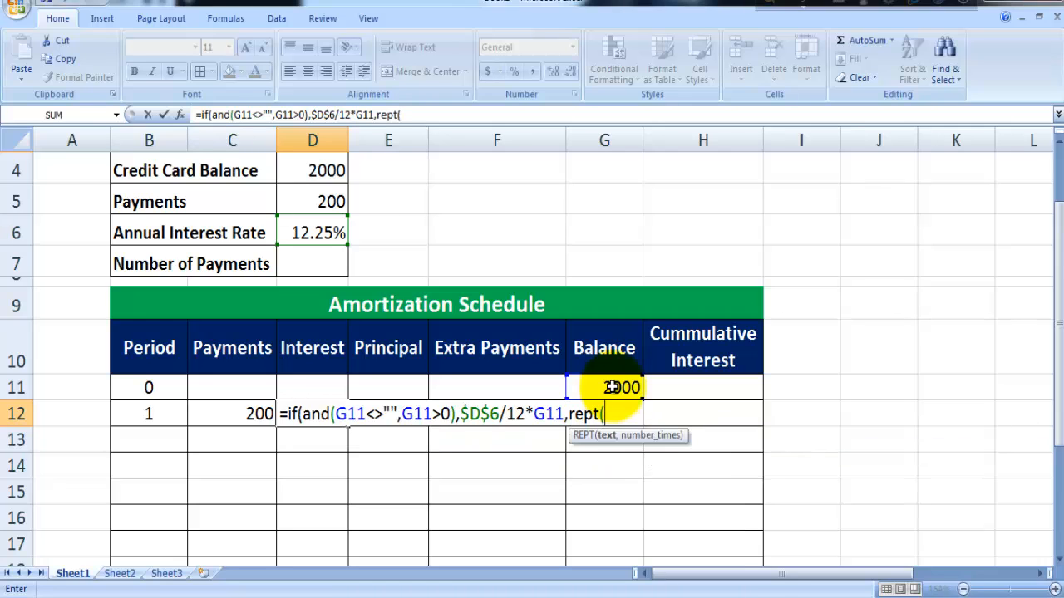
type(",1)")
key("Return")
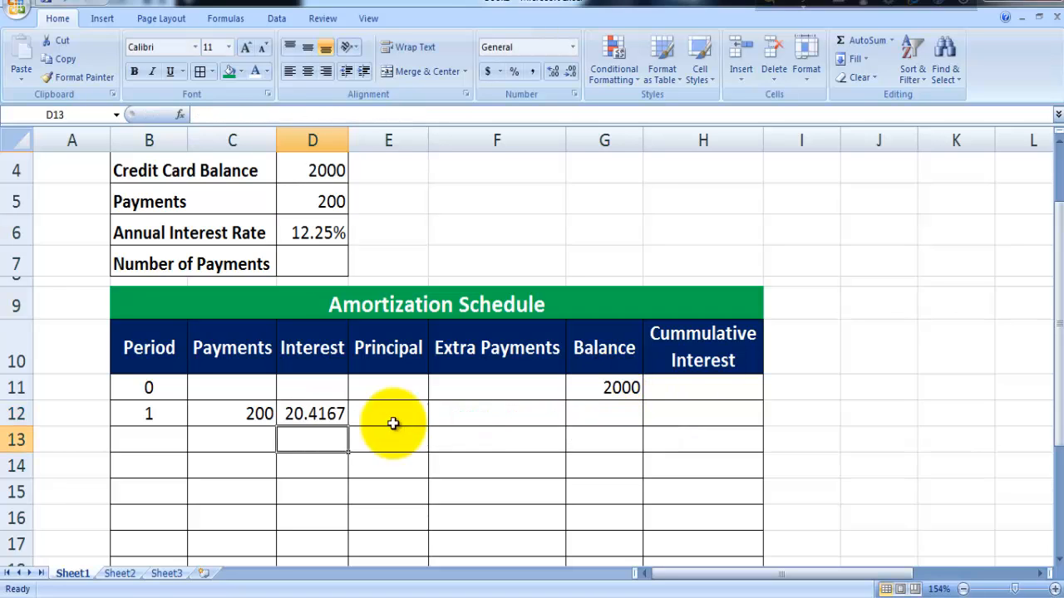
Fill the Interest formula from D12 down to D23 and check the copied formulas in a couple of cells.
left_click(304, 415)
scroll(350, 264, "down", 2)
left_click_drag(350, 264, 342, 536)
left_click(321, 357)
left_click(321, 308)
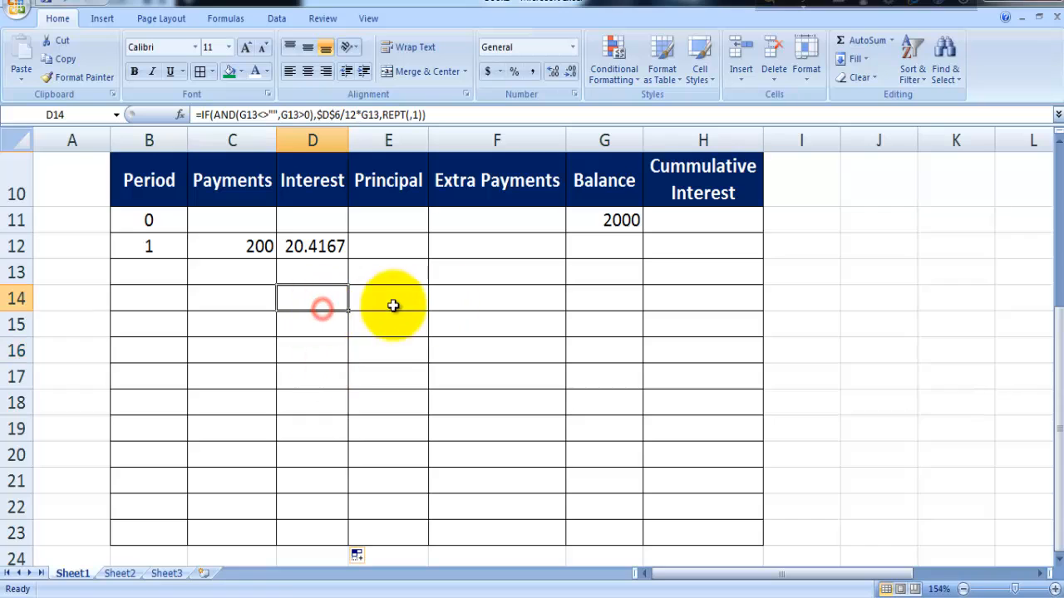
Copy the text of the Interest formula from D12 and paste it into E12 under Principal.
scroll(408, 468, "up", 3)
left_click(382, 493)
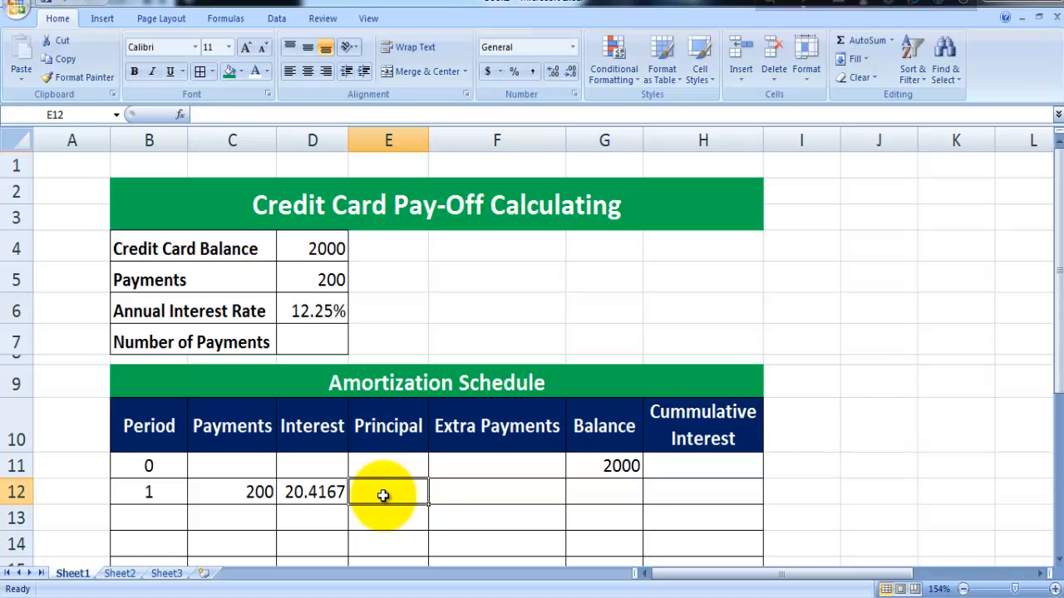
left_click(326, 493)
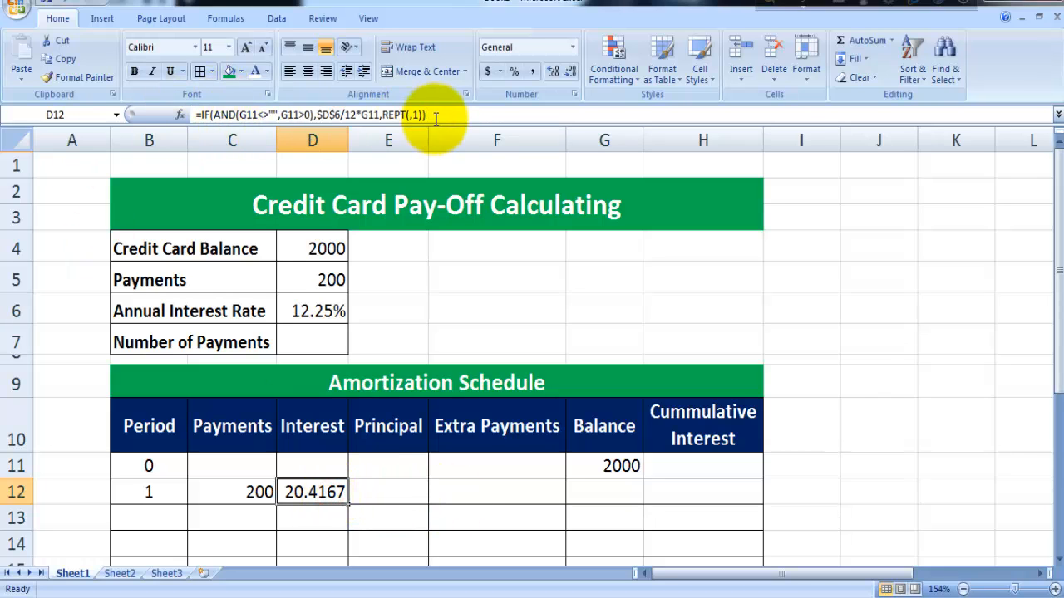
left_click_drag(435, 119, 196, 117)
key("ctrl+c")
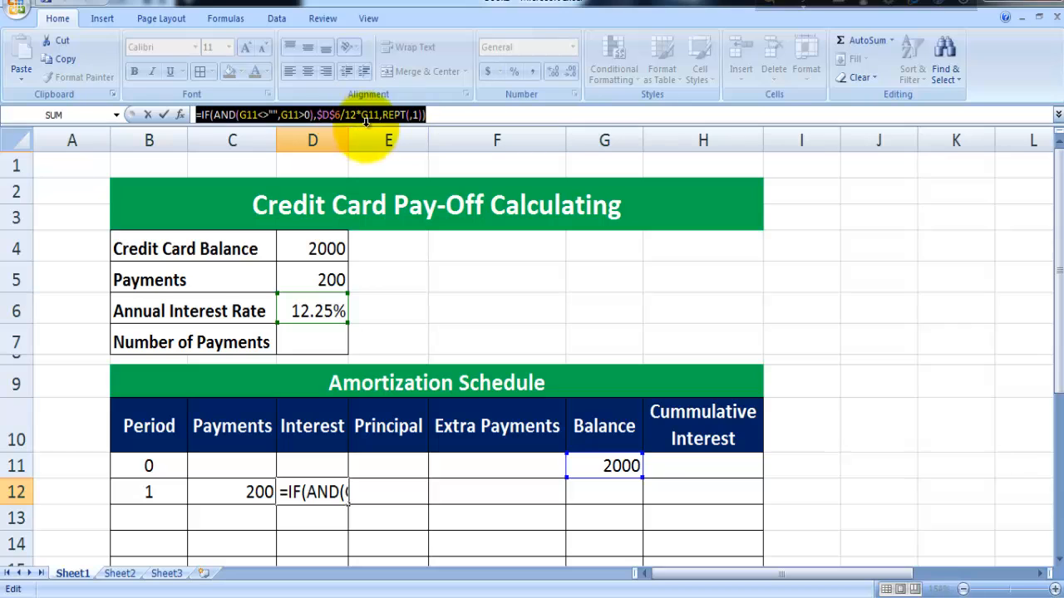
left_click_drag(434, 115, 214, 116)
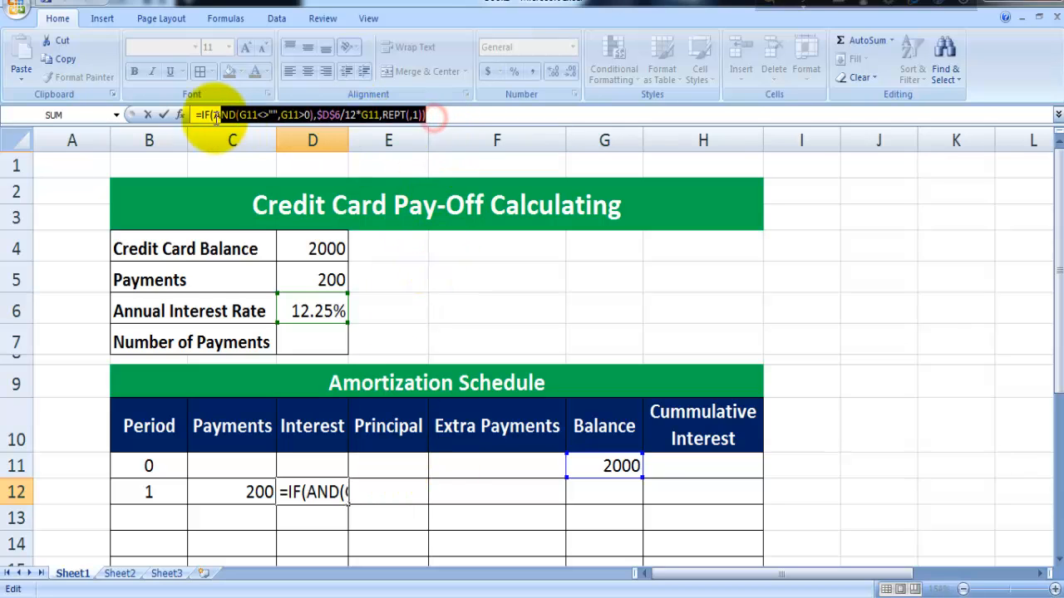
left_click(455, 115)
key("Return")
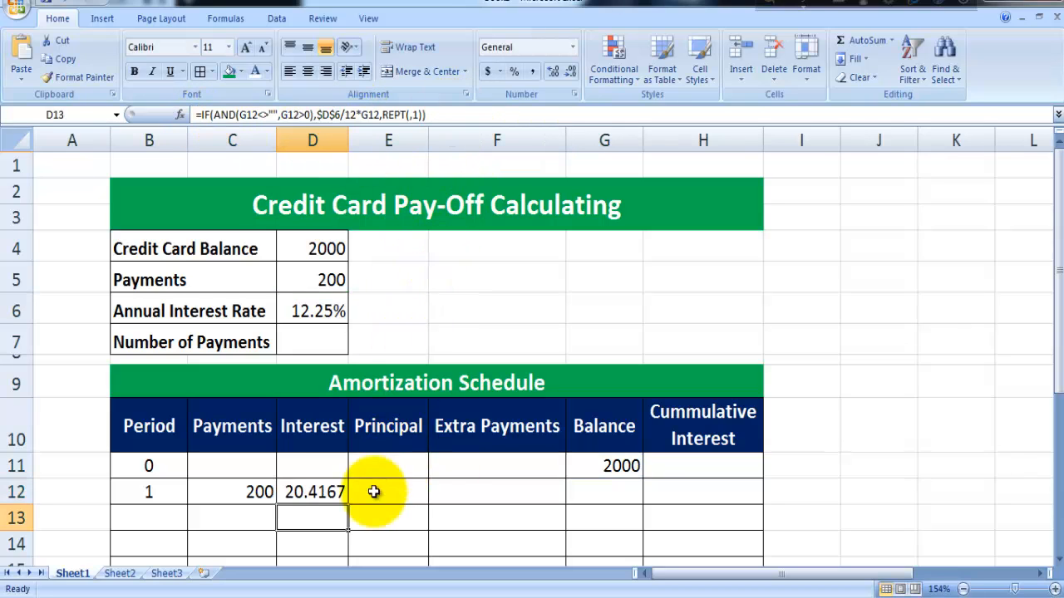
left_click(374, 492)
type("=")
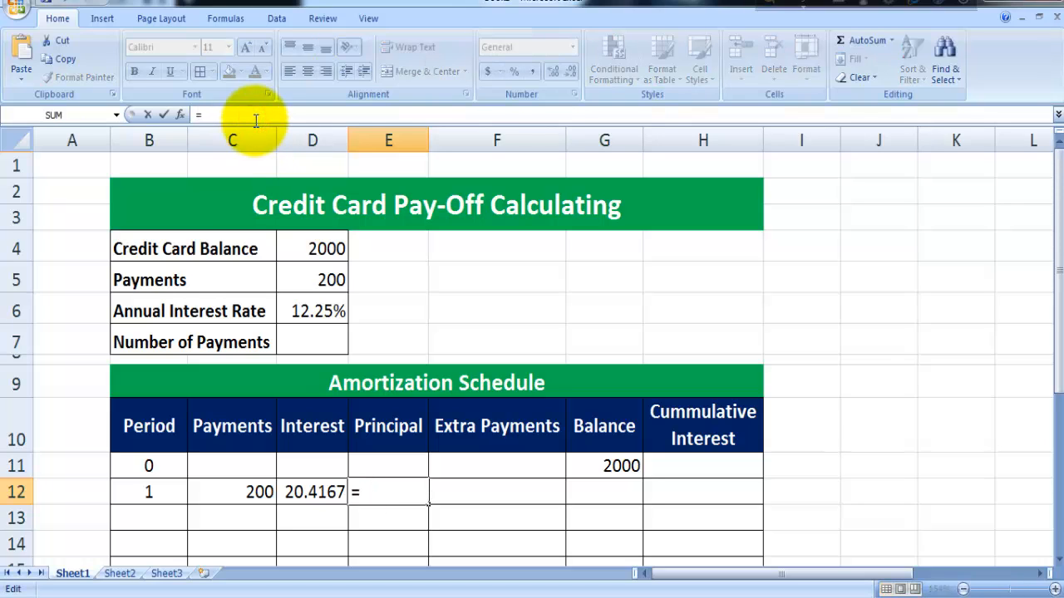
key("ctrl+v")
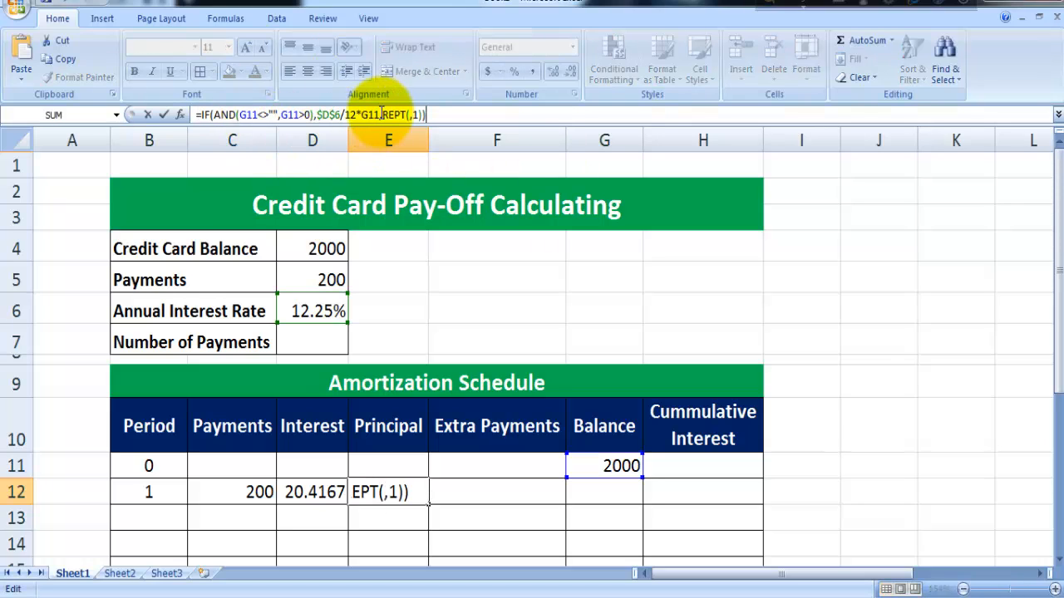
Replace the value-if-true $D$6/12*G11 in the E12 Principal formula with C12-D12 and enter the formula.
left_click_drag(381, 114, 317, 115)
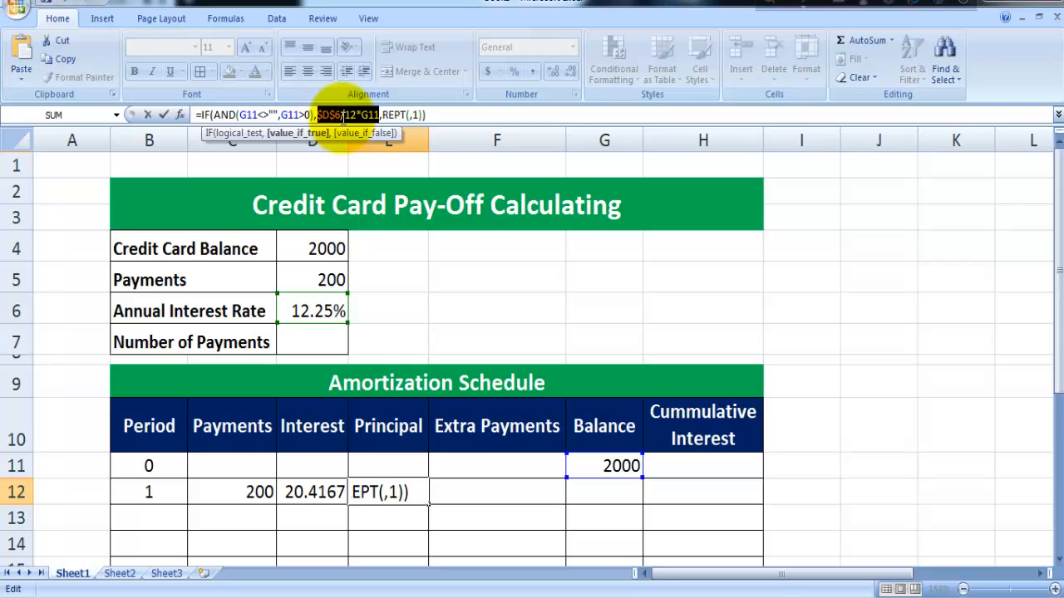
key("Delete")
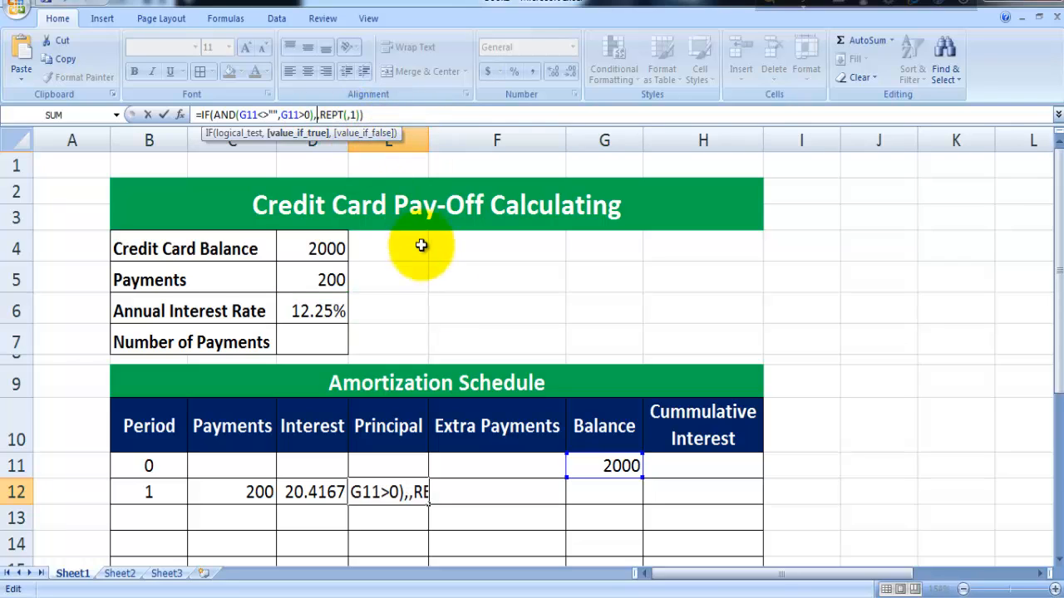
left_click(253, 492)
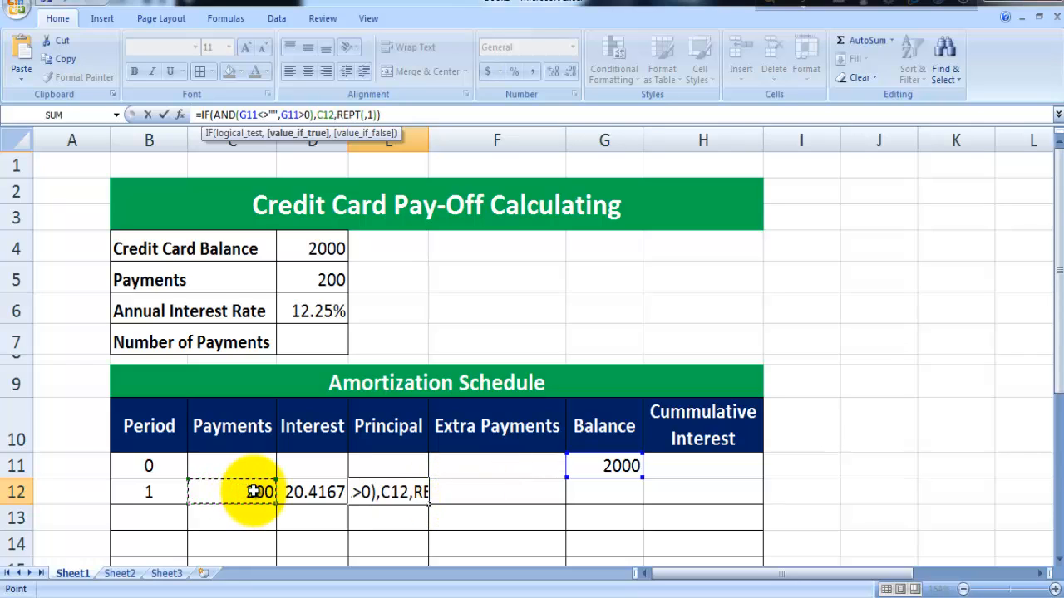
type("-")
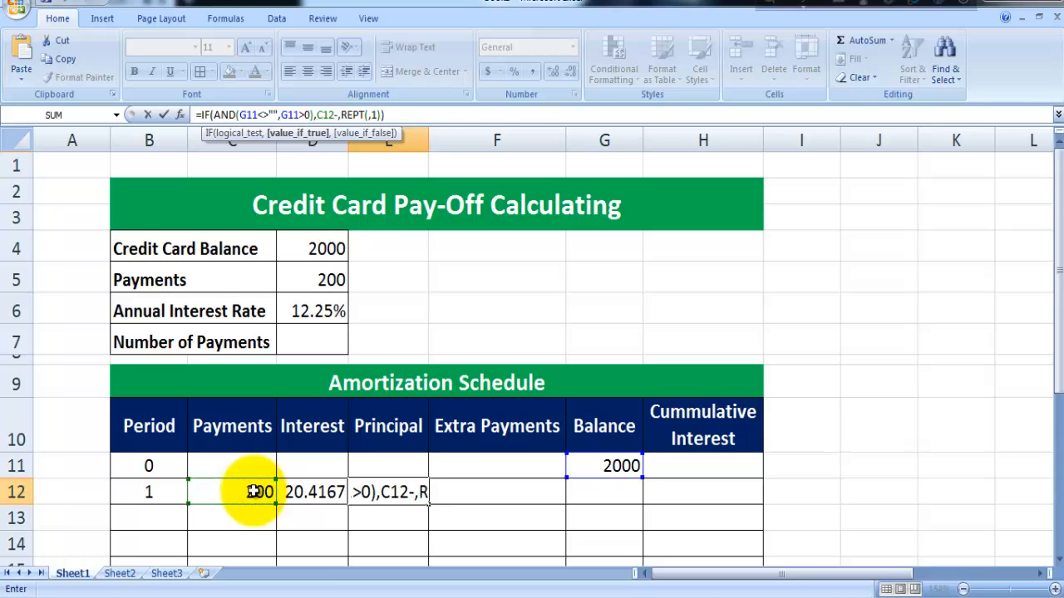
left_click(314, 494)
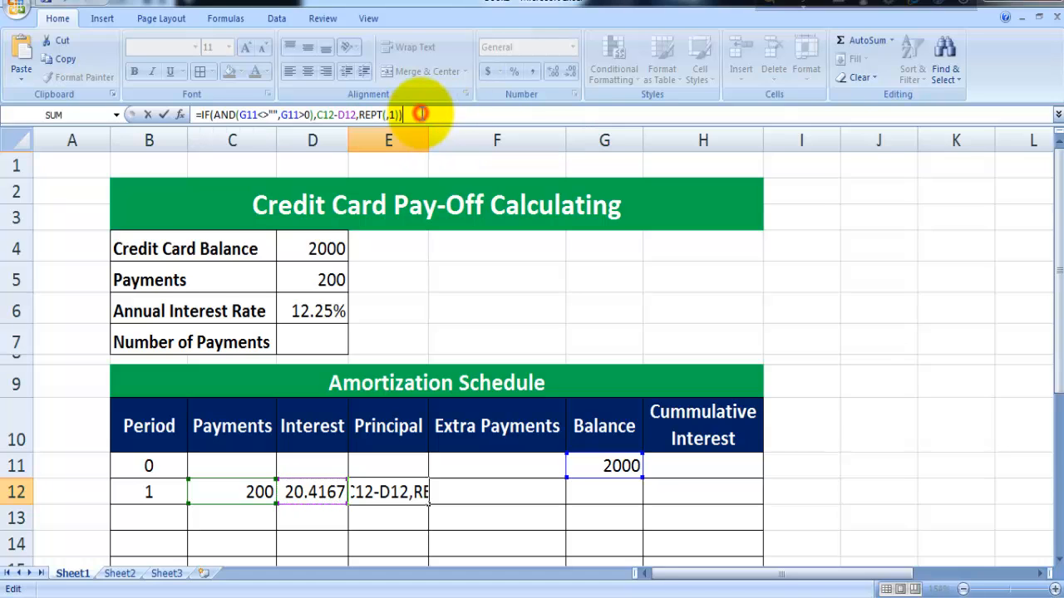
key("Return")
Fill the Principal formula from E12 down to E23 and check the copied formulas in a couple of cells.
left_click(387, 493)
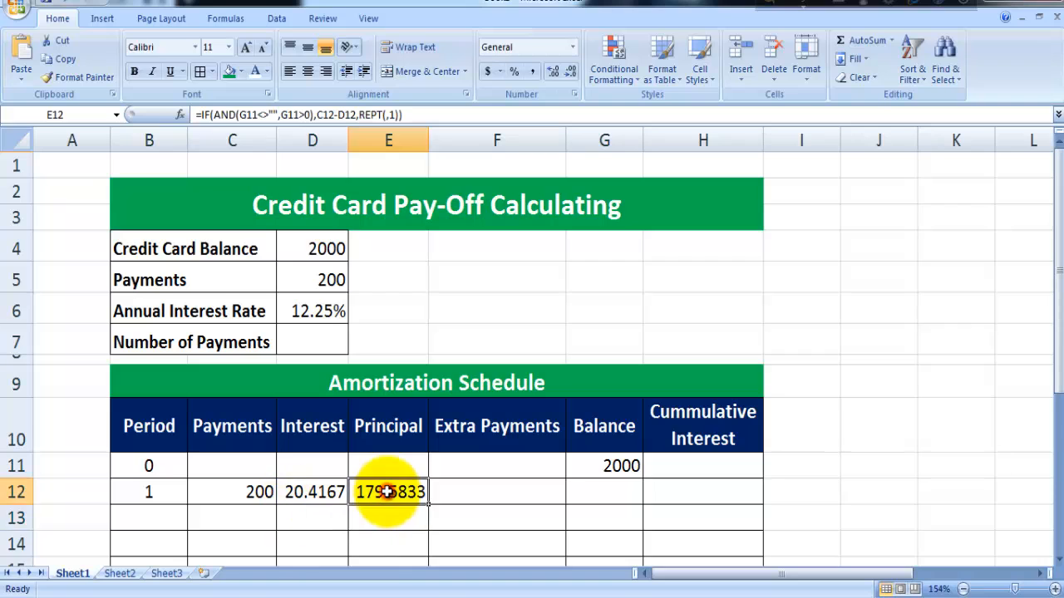
scroll(426, 332, "down", 4)
scroll(422, 203, "up", 1)
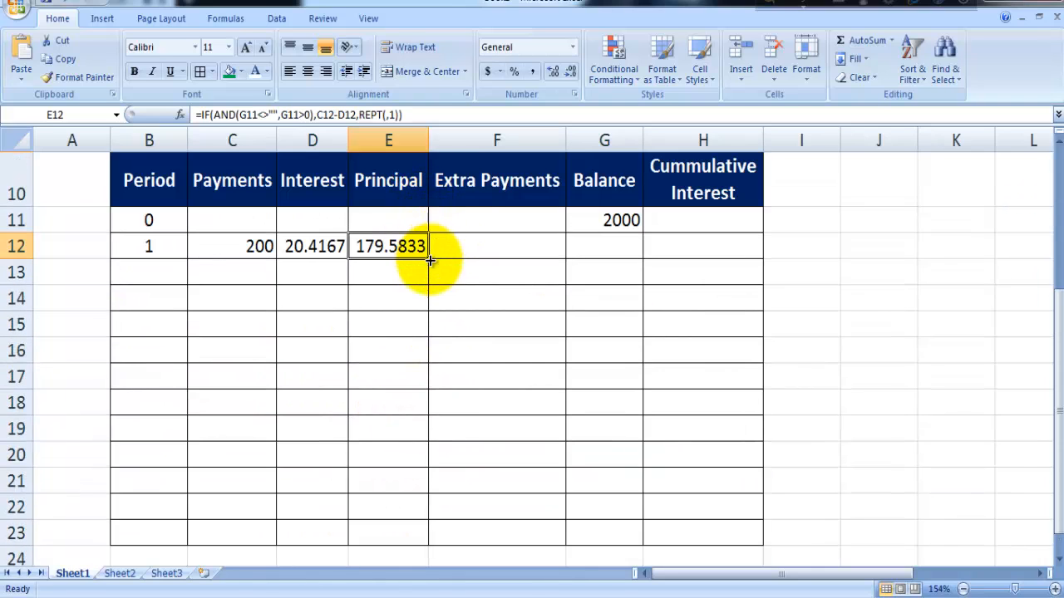
left_click_drag(423, 257, 454, 527)
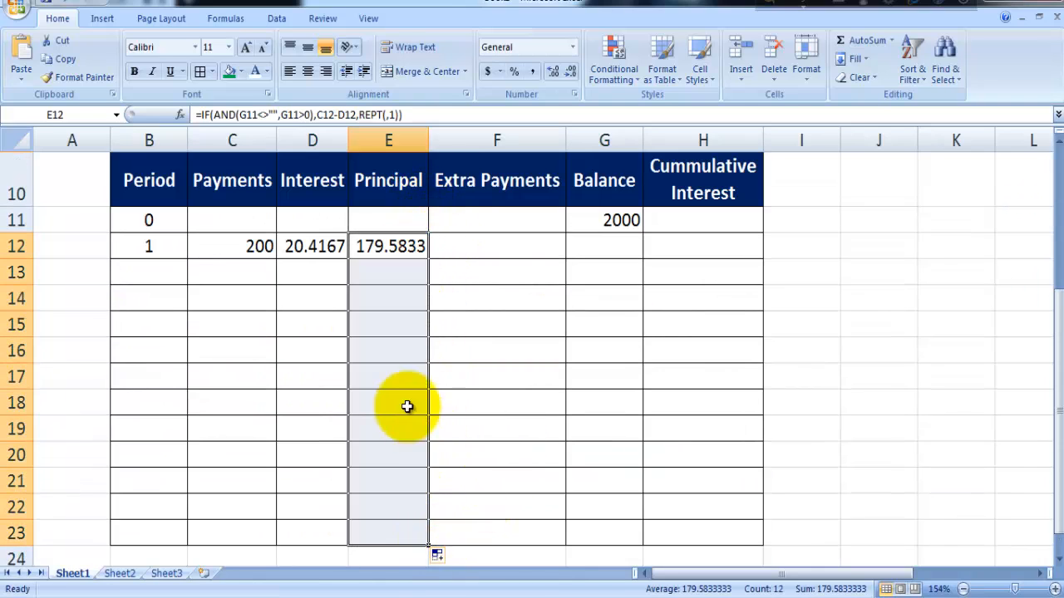
left_click(406, 349)
left_click(406, 297)
left_click(463, 253)
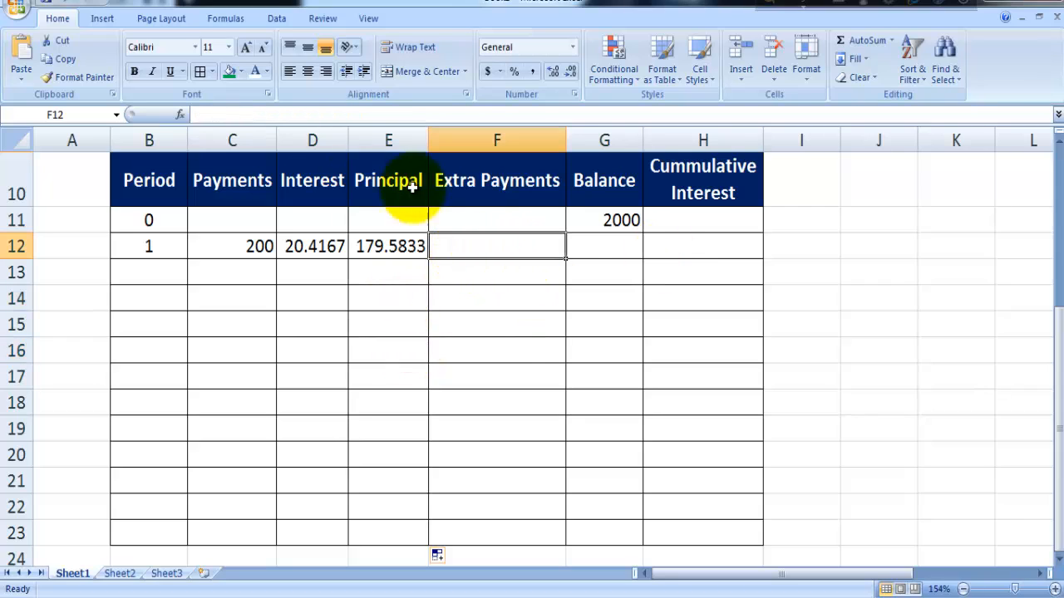
Start the Balance formula in G12 from the copied IF formula, keeping only =IF(AND(G11<>"",G11>0), and removing the rest.
left_click(607, 248)
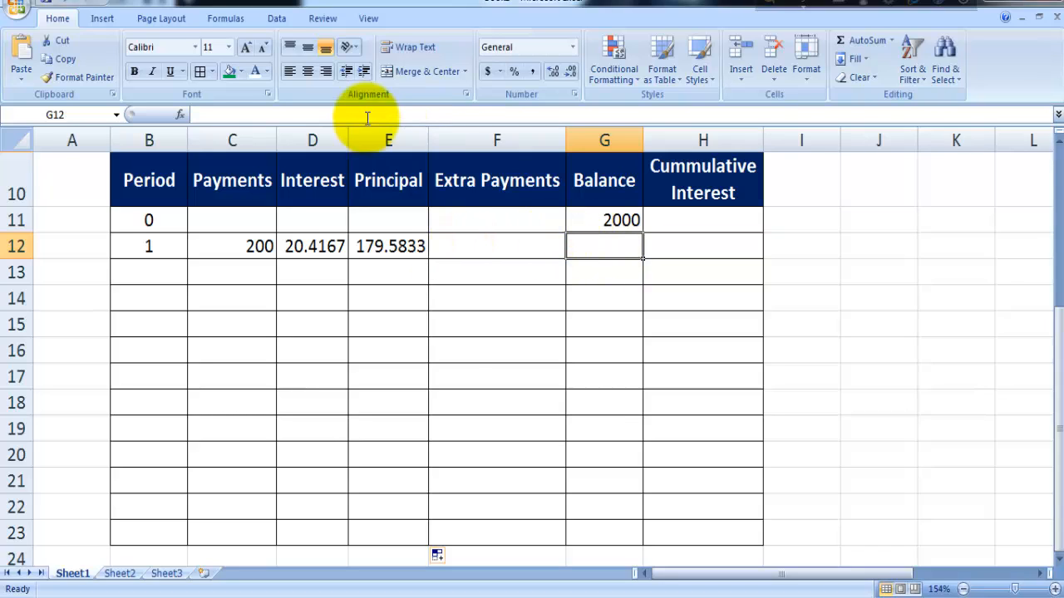
type("=")
type("IF(AND(G11<>\"\",G11>0),$D$6/12*G11,REPT(,1))")
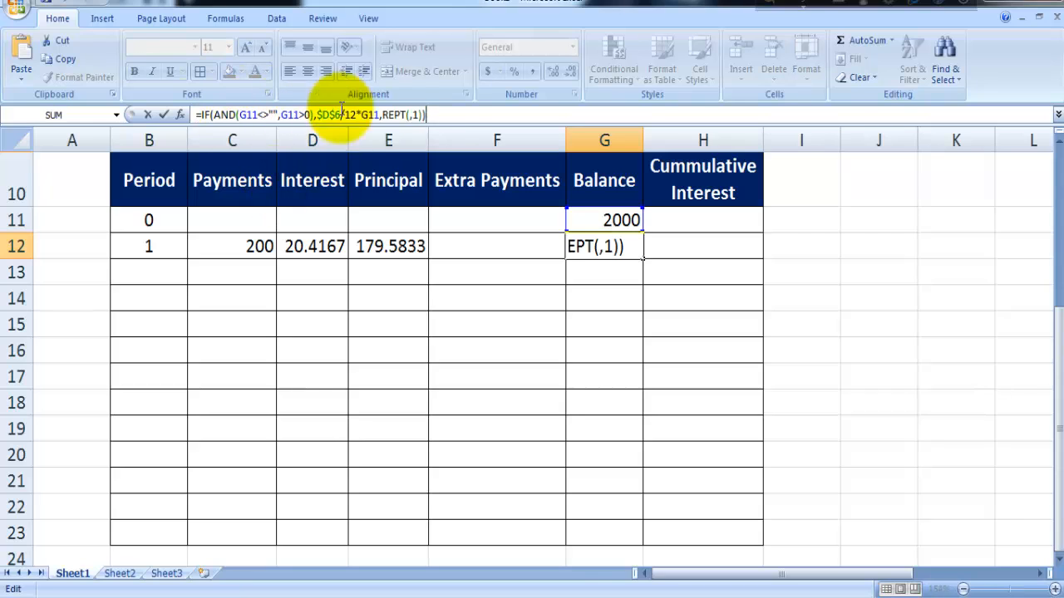
left_click_drag(432, 115, 318, 114)
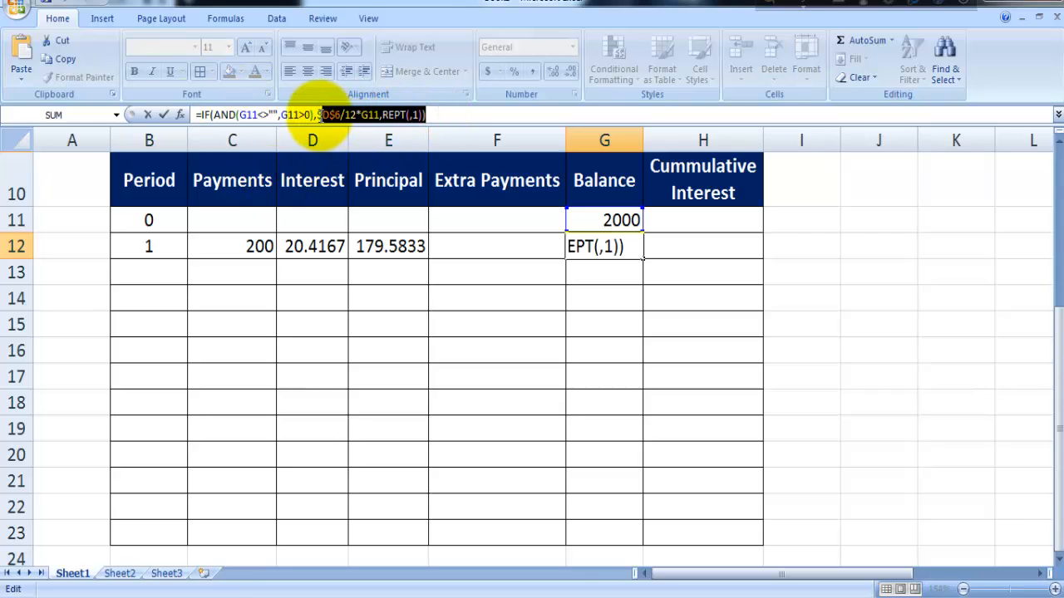
key("BackSpace")
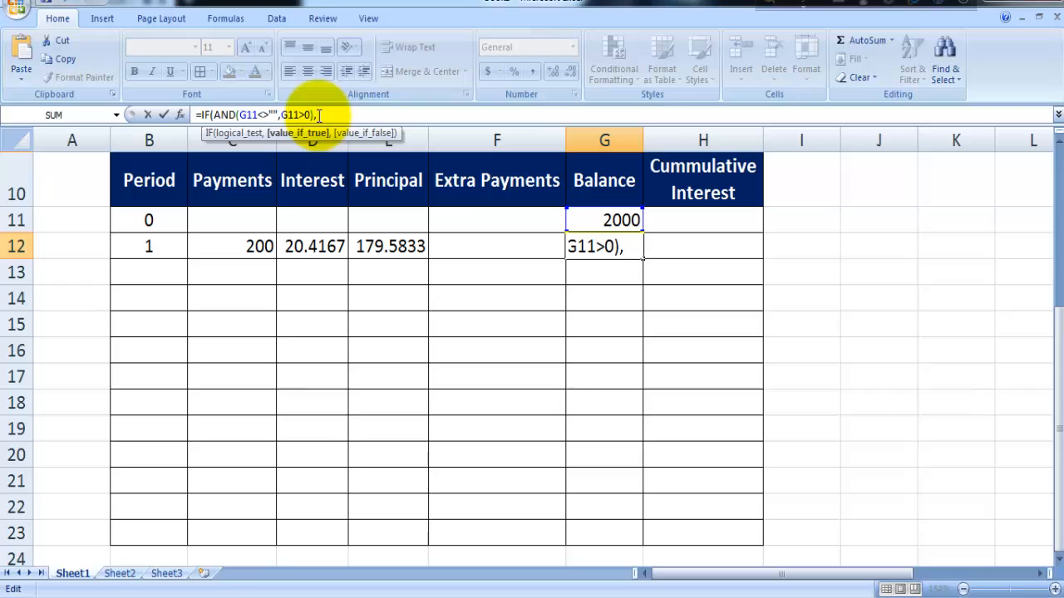
Begin a nested IF as the value-if-true in the G12 formula with the logical test C12-G11<0.
type("if(")
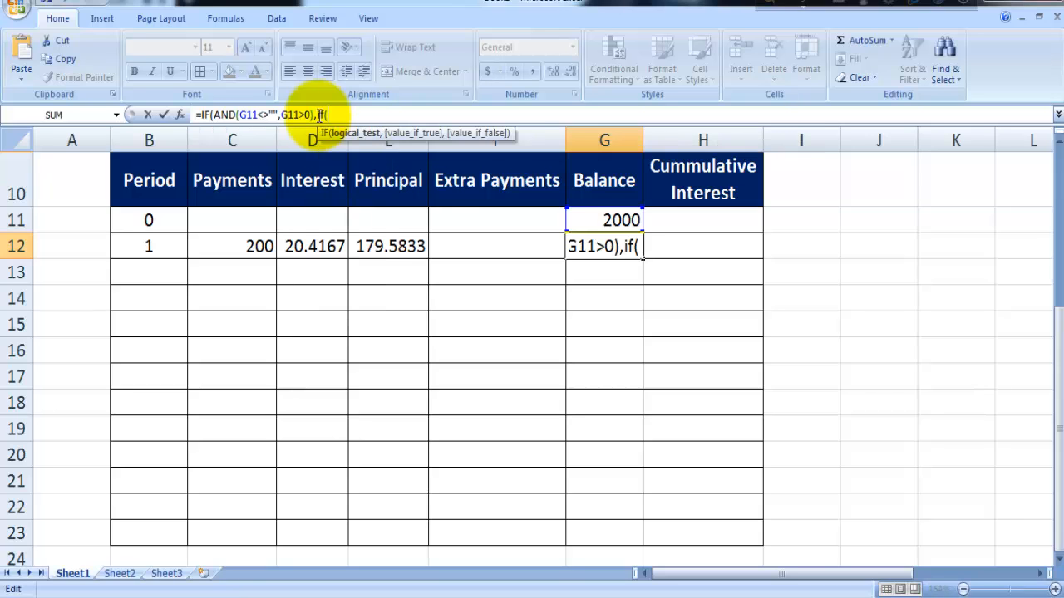
left_click(256, 246)
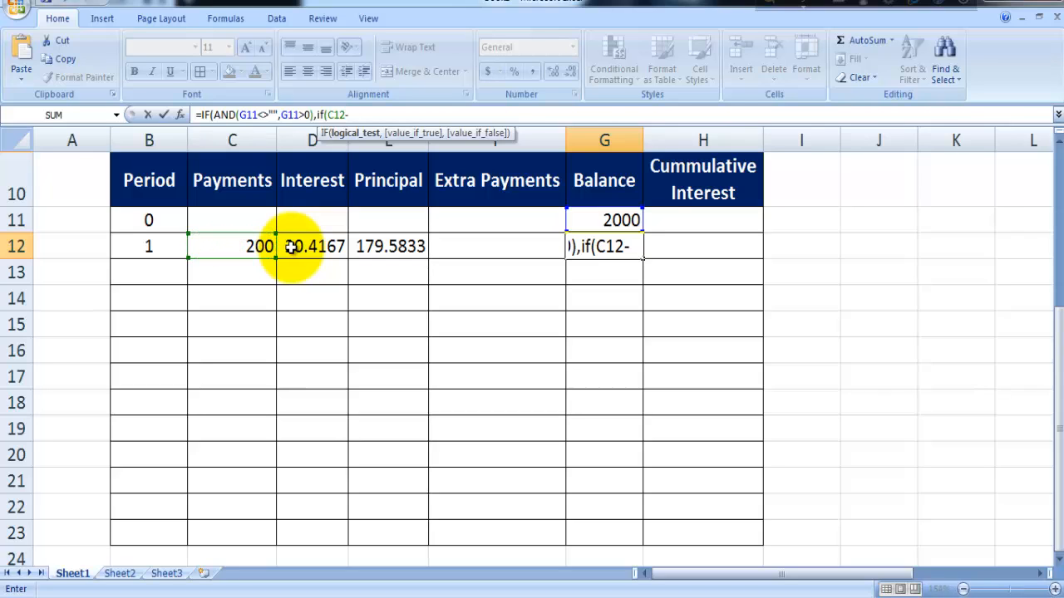
left_click(611, 220)
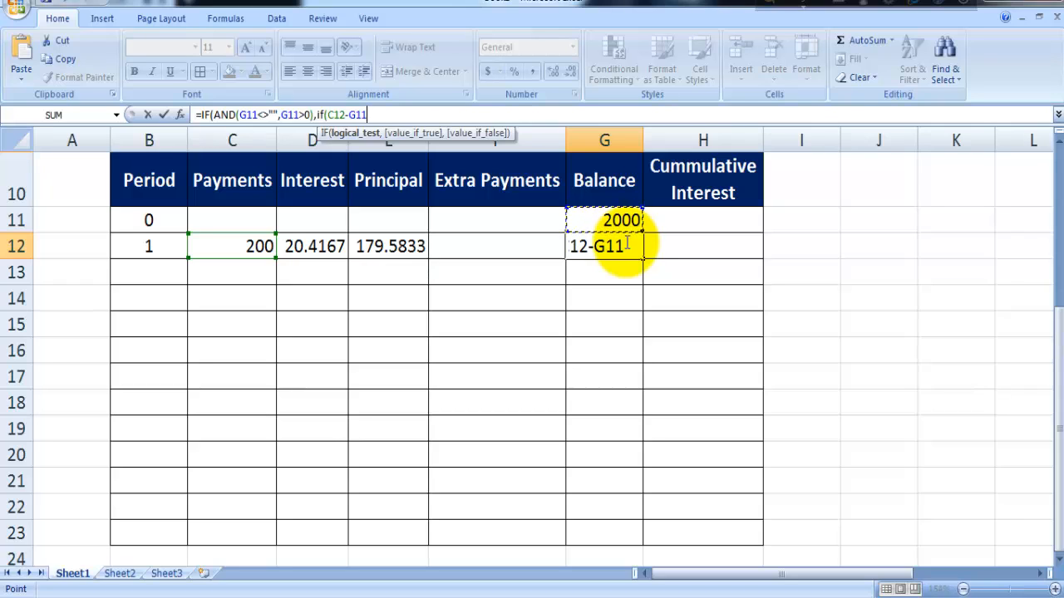
type("<0,")
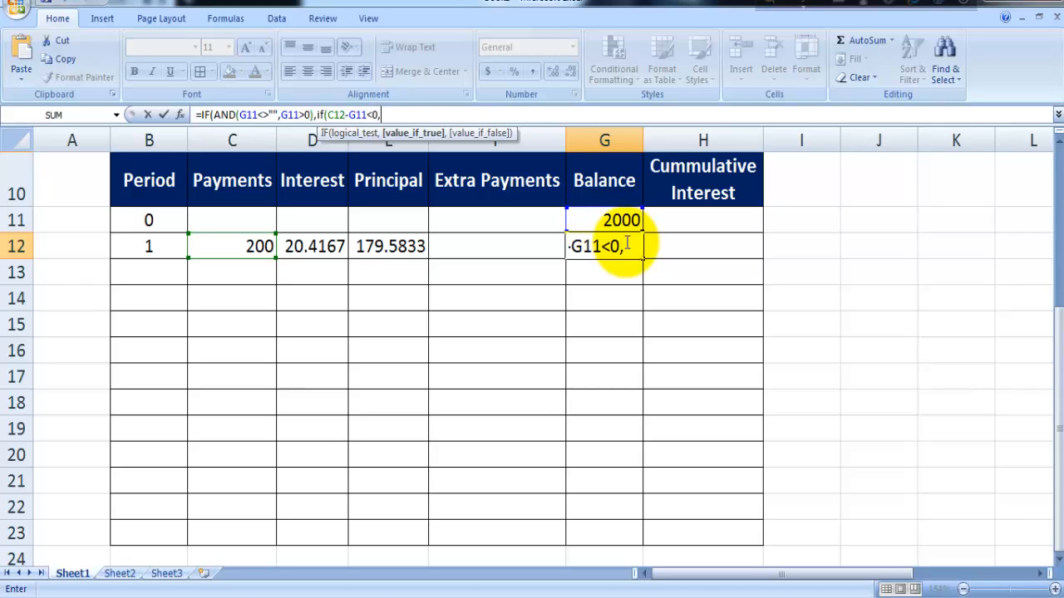
Set the nested IF's value-if-true in the G12 formula to G11-E12-F12.
left_click(608, 220)
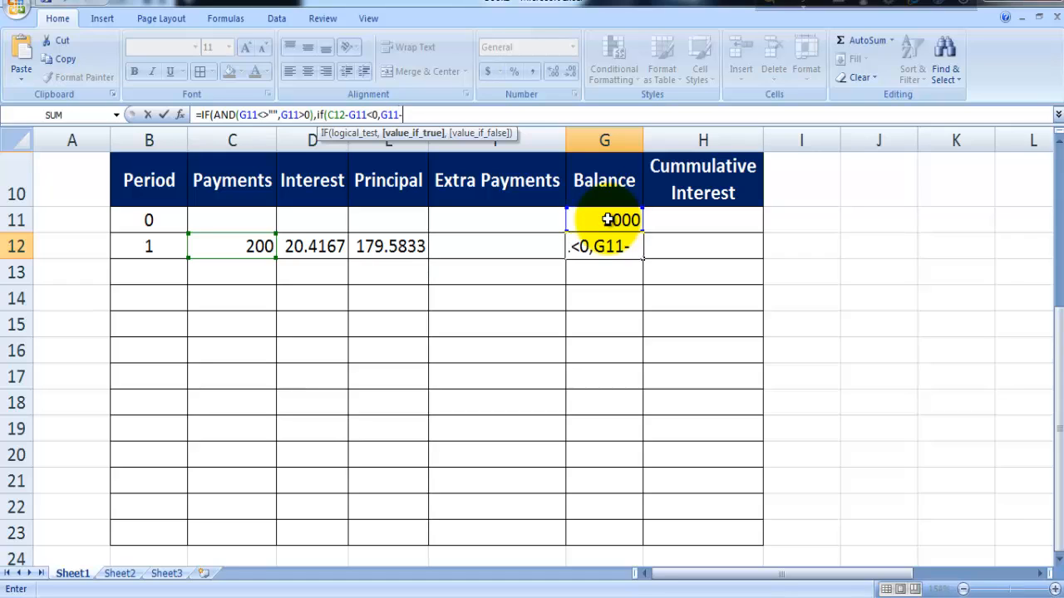
type("-")
left_click(390, 246)
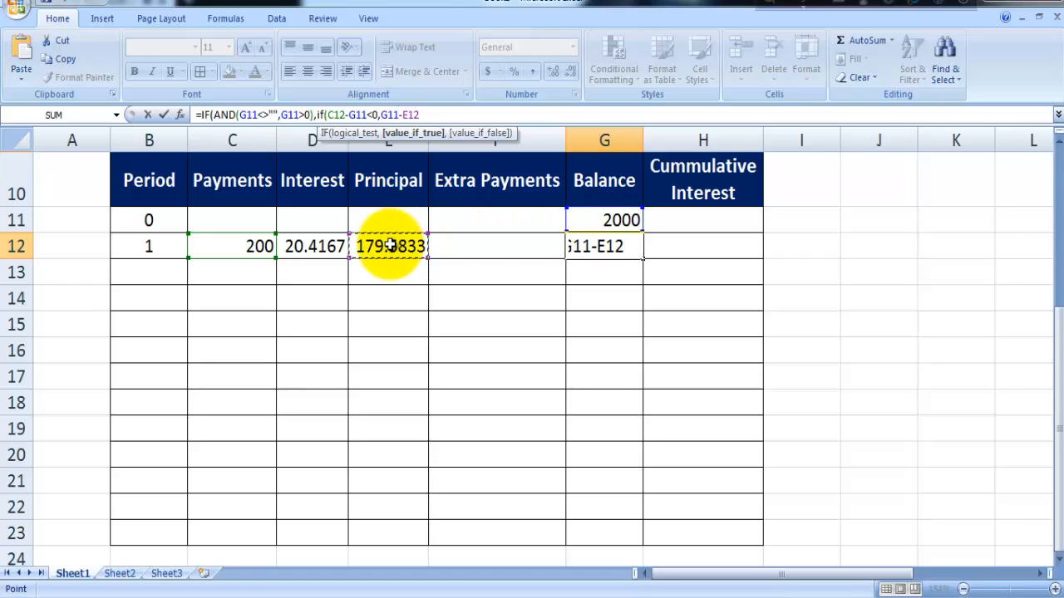
type("-")
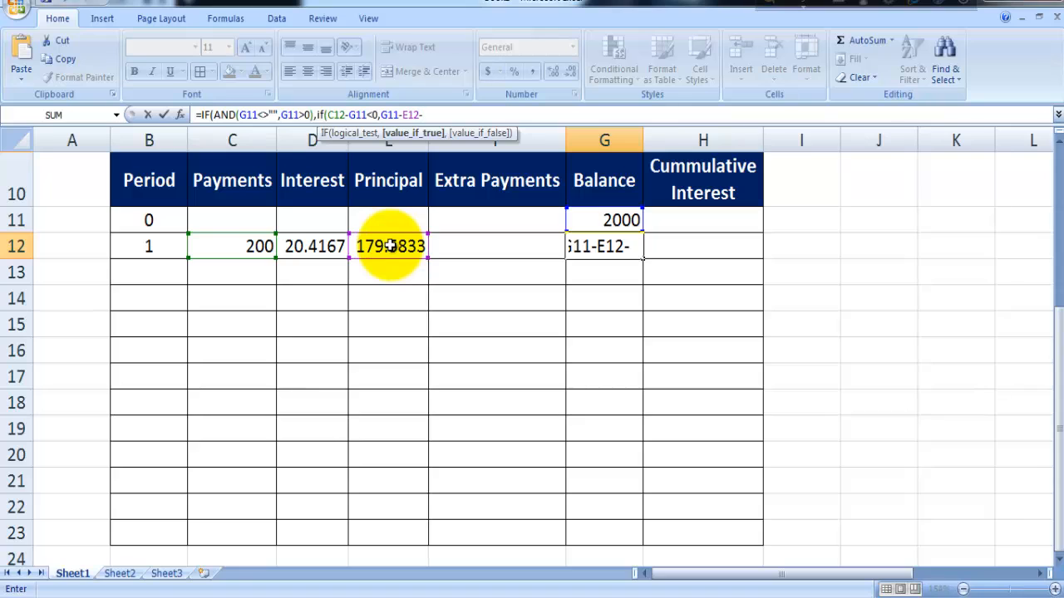
left_click(473, 248)
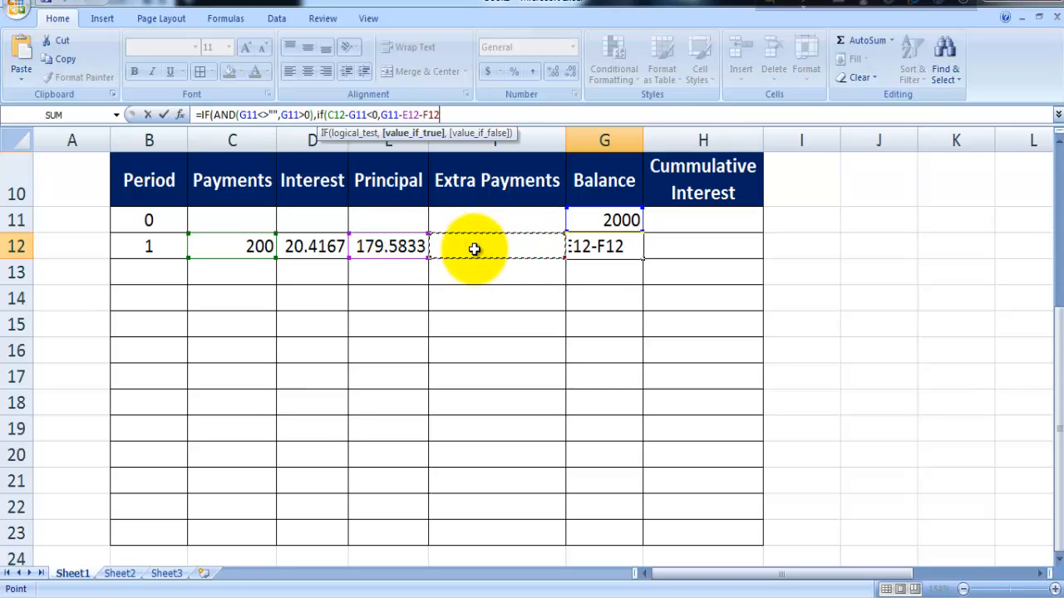
type(",")
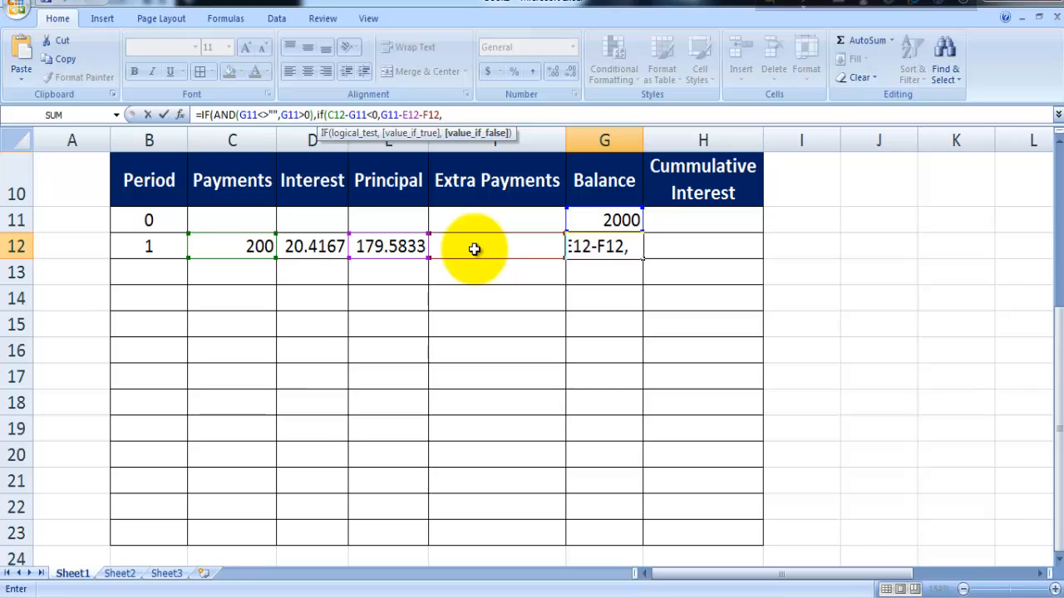
Complete the G12 Balance formula with C12-G11 as the nested IF's value-if-false and REPT(,1) as the outer value-if-false.
left_click(266, 248)
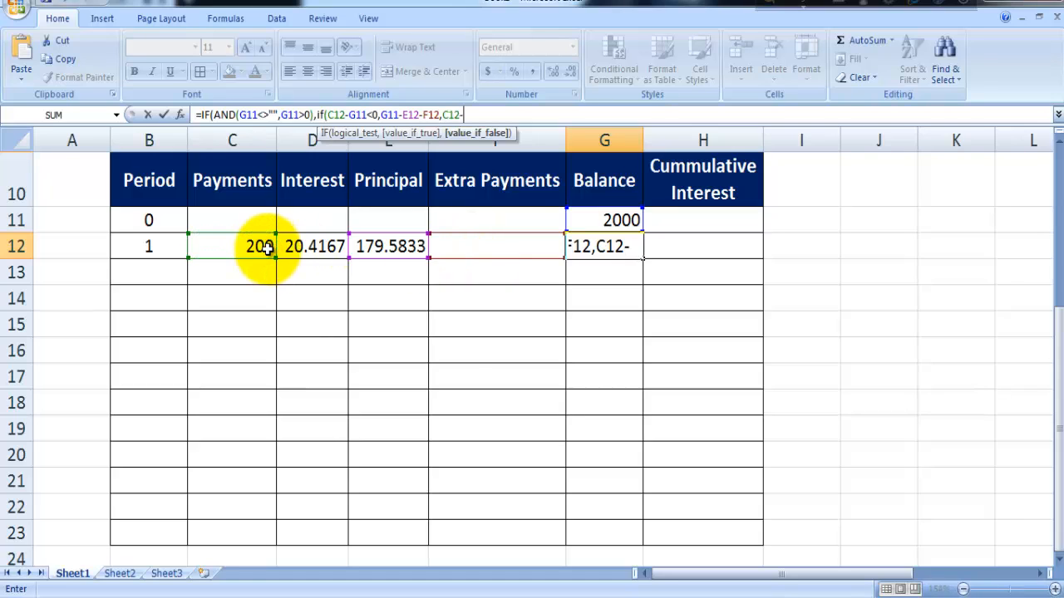
type("-")
left_click(619, 221)
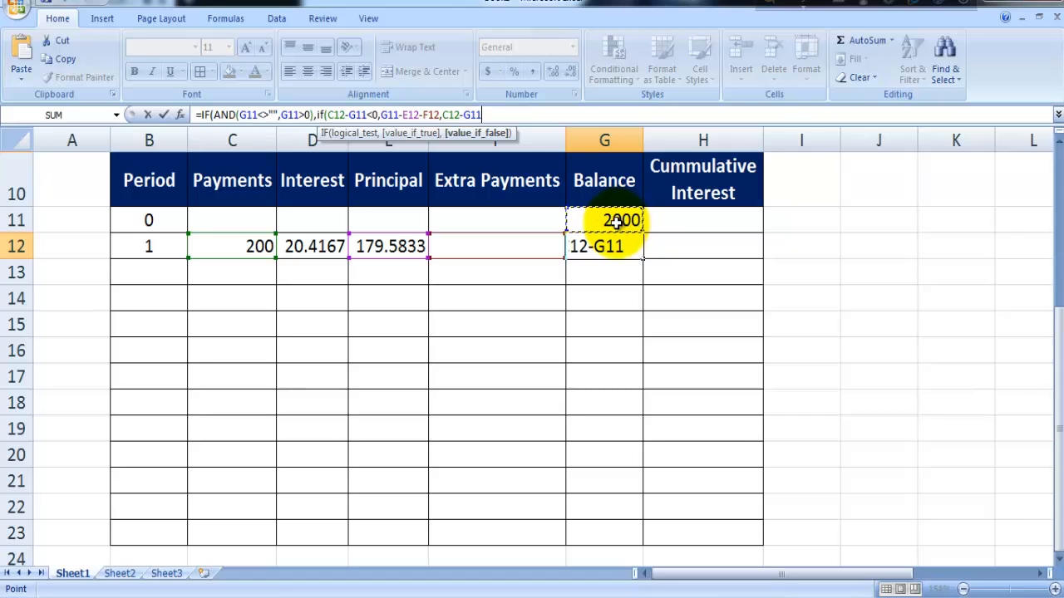
type("),")
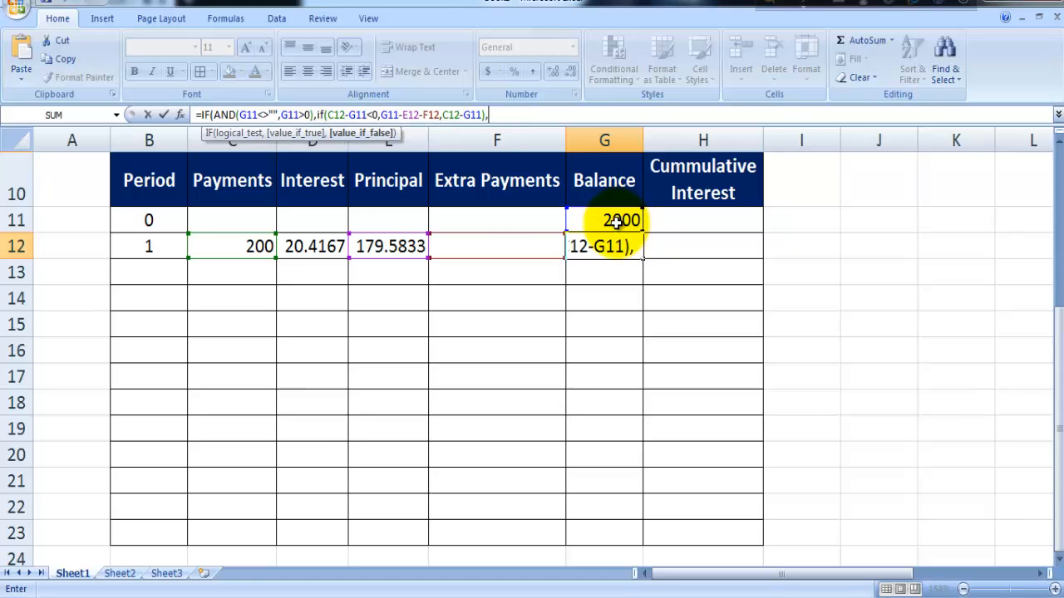
type("rept(,1")
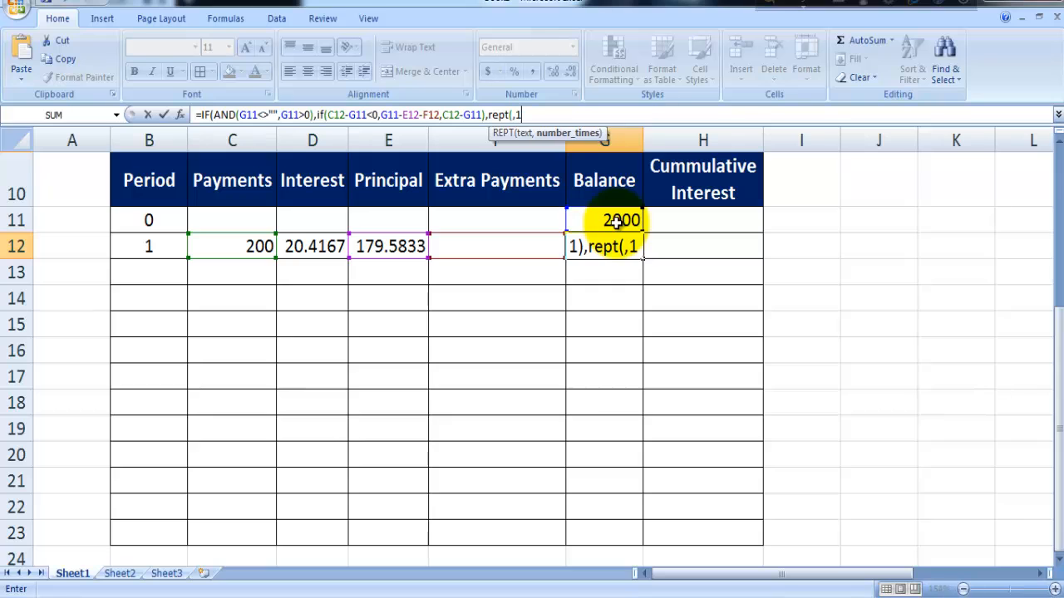
type("))")
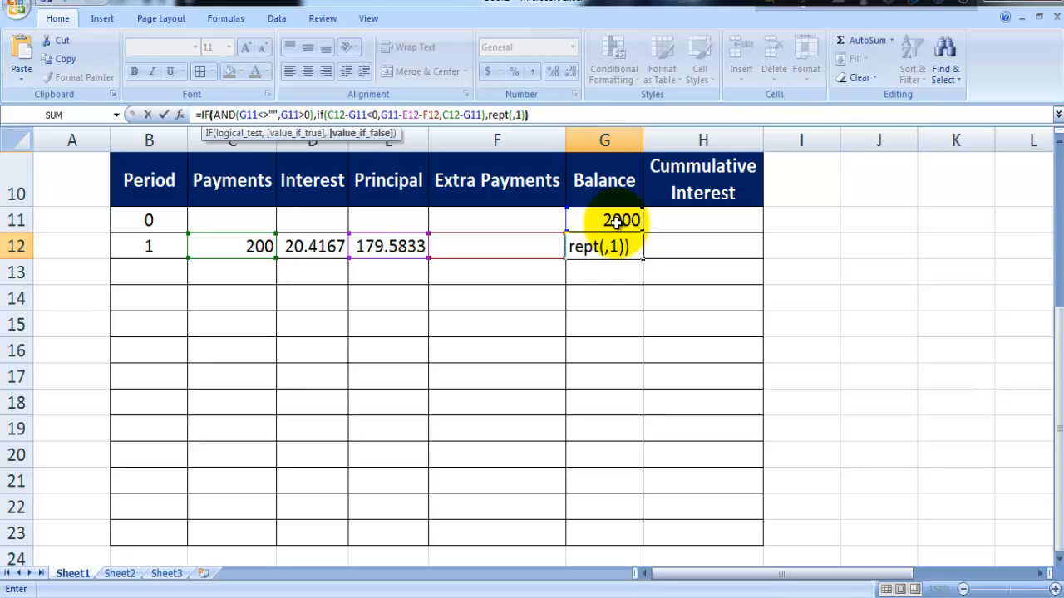
type(")")
key("Return")
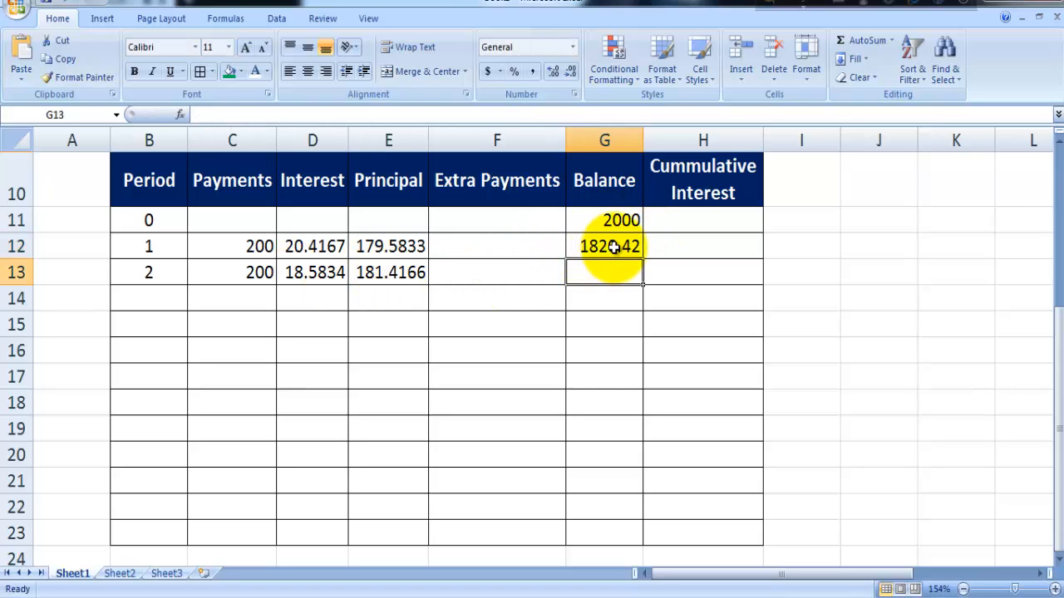
Fill the Balance formula from G12 down through G23 and check the formulas in the schedule's last period rows.
left_click(613, 247)
left_click_drag(641, 258, 627, 536)
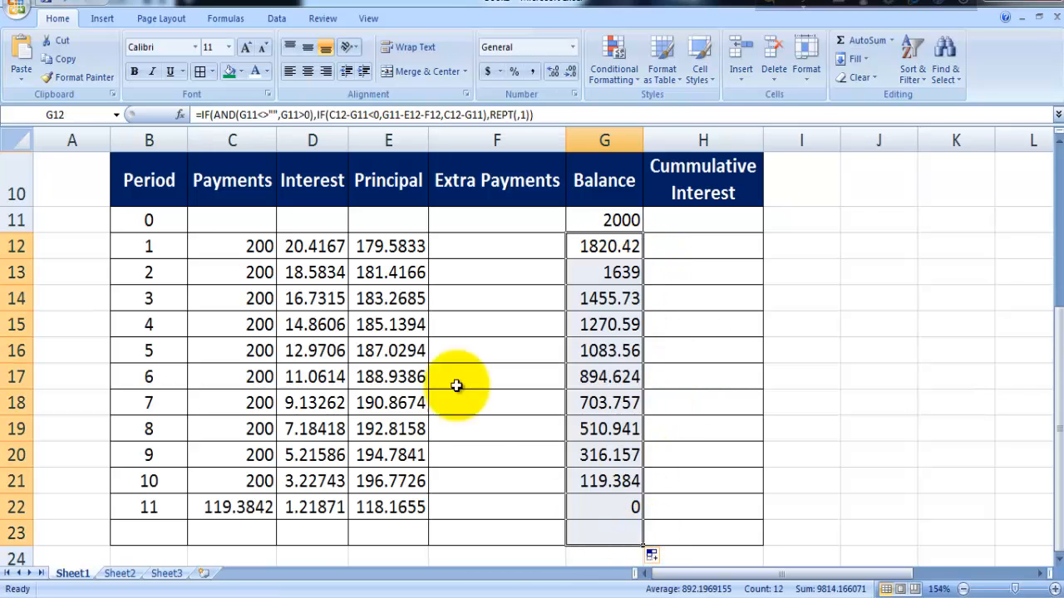
left_click(253, 516)
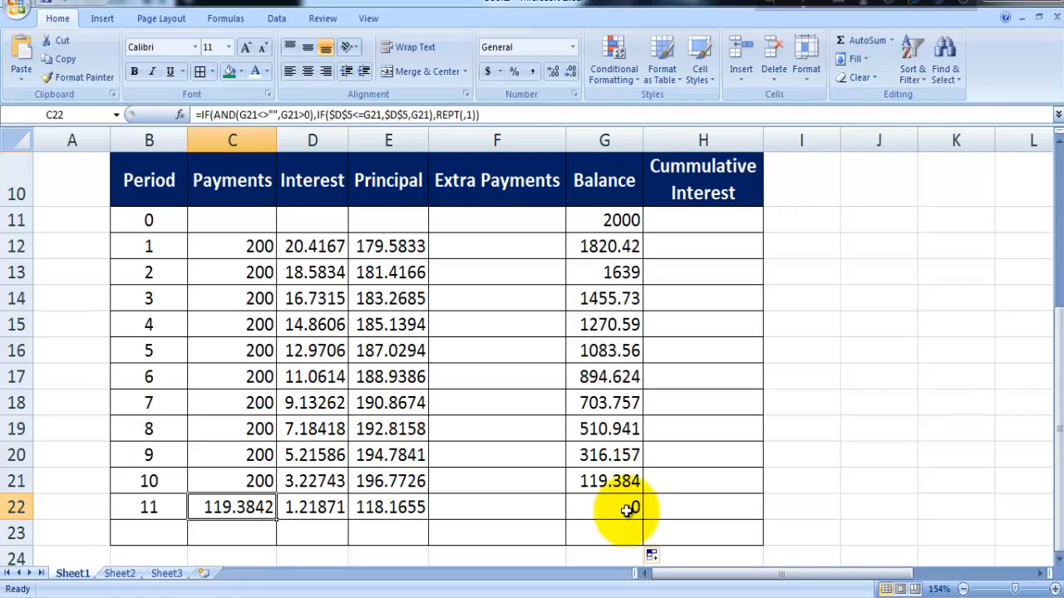
left_click(627, 509)
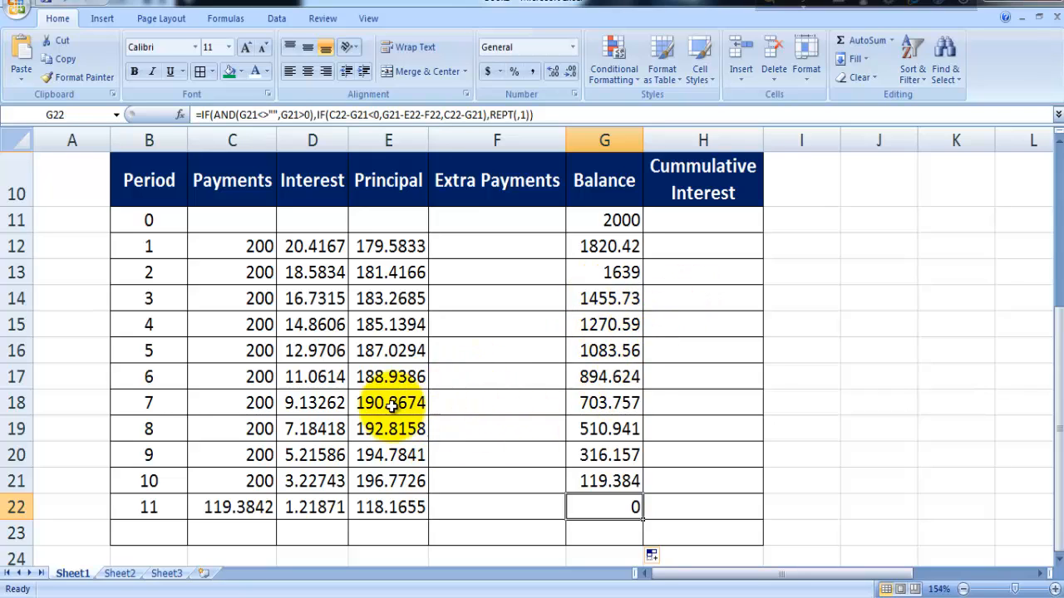
left_click(149, 511)
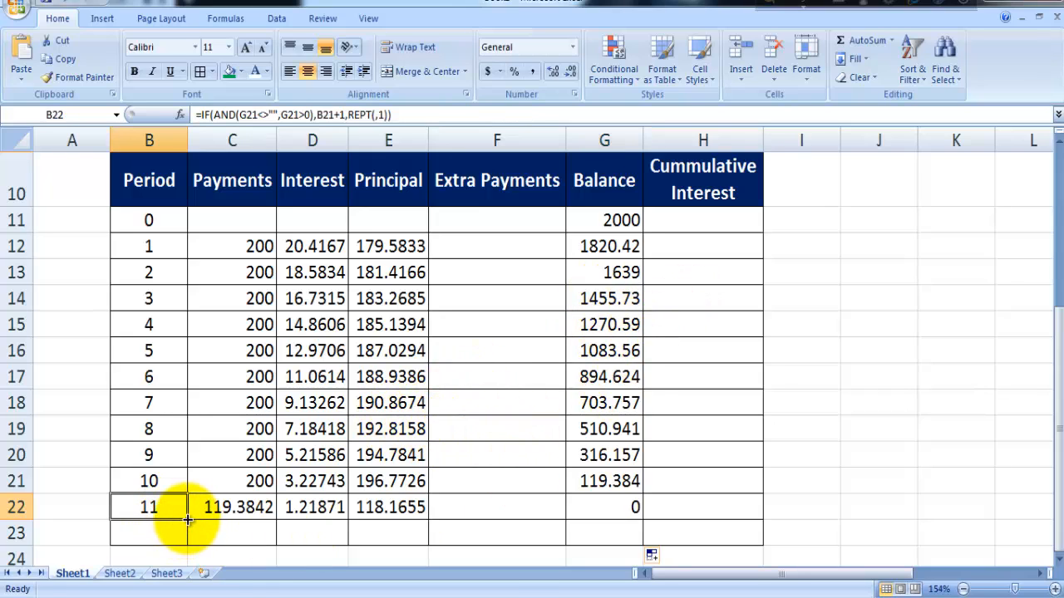
left_click_drag(188, 519, 188, 520)
left_click(150, 480)
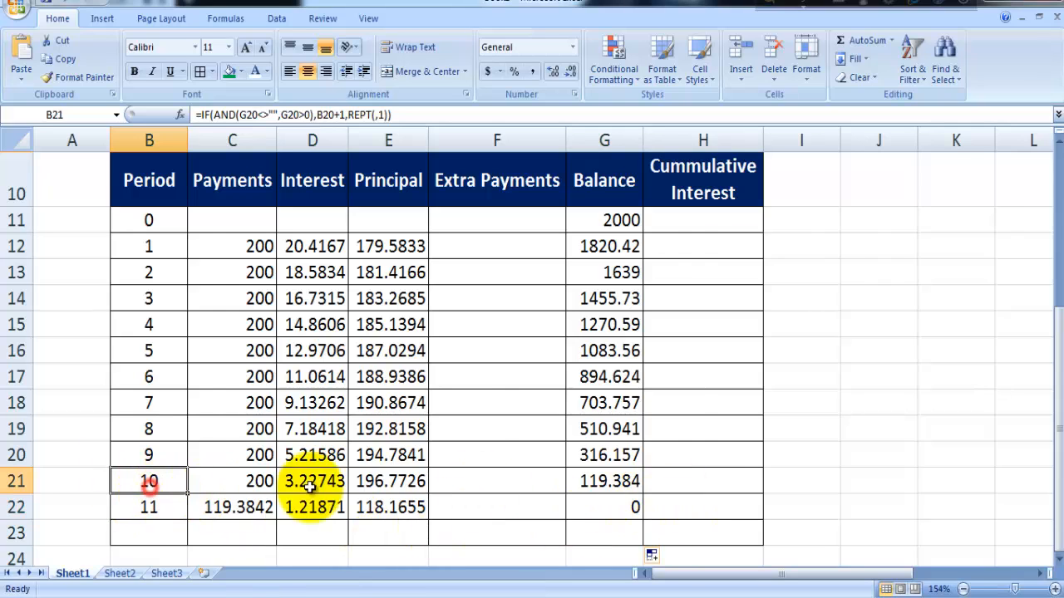
Clear the period, payment, interest, principal and balance cells of the period 11 row, row 22.
left_click(150, 508)
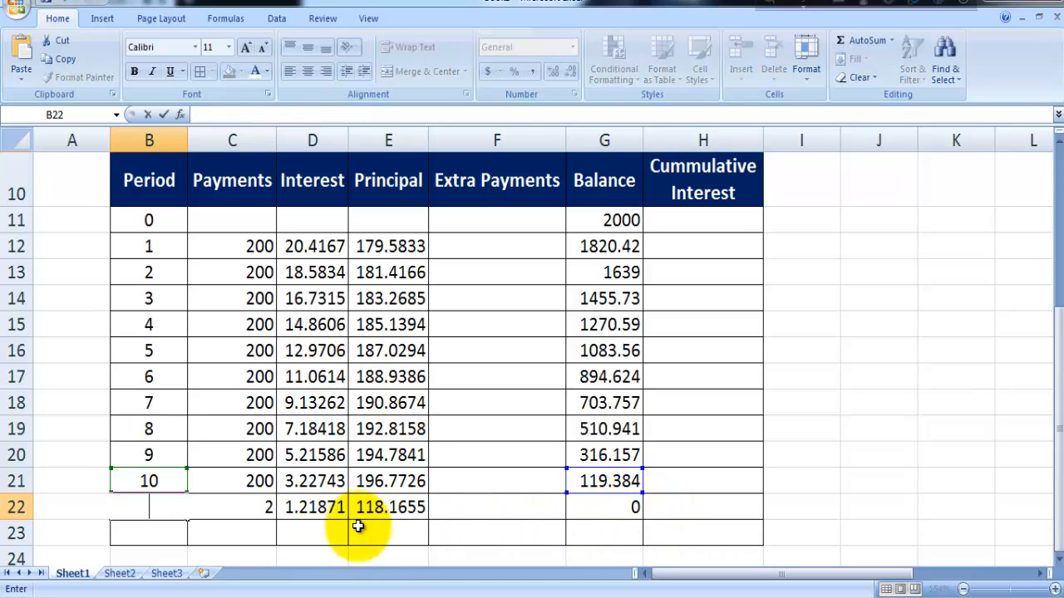
double_click(613, 508)
left_click(700, 484)
left_click(416, 505)
key("Delete")
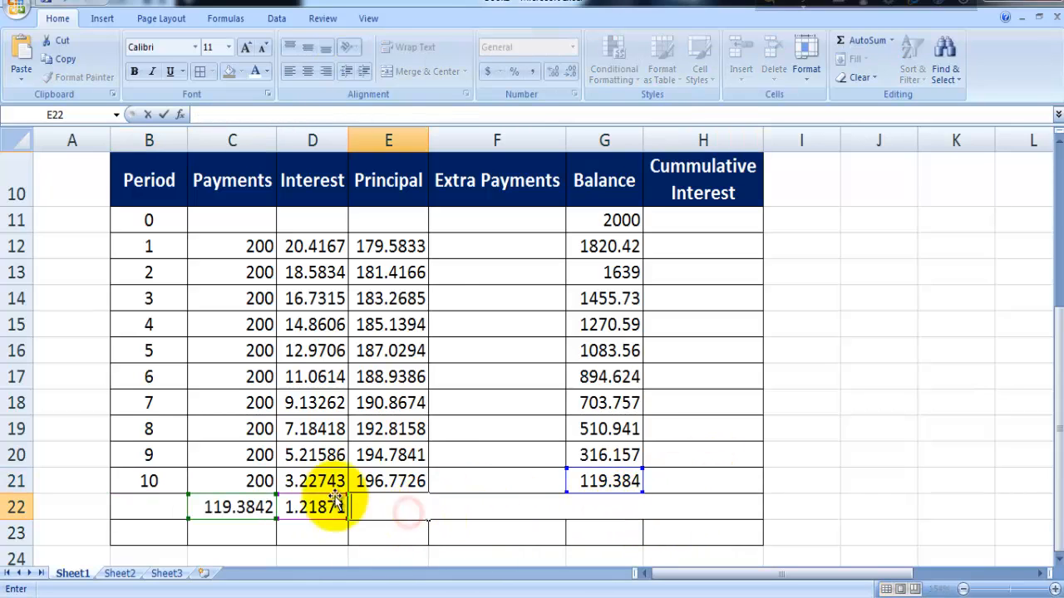
left_click(308, 505)
key("Delete")
left_click(239, 503)
key("Delete")
left_click(695, 404)
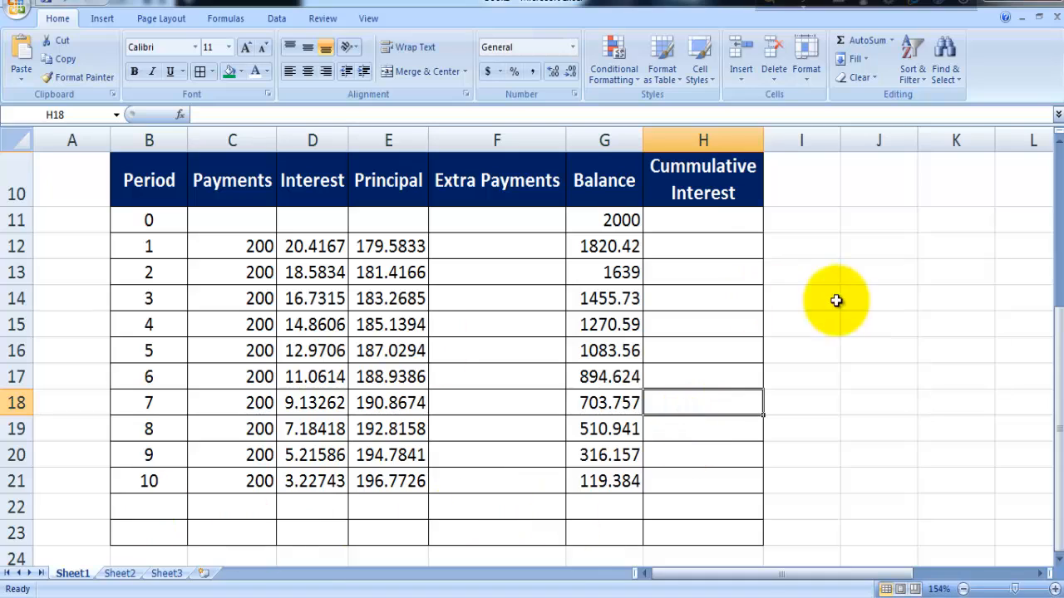
Begin the Cummulative Interest formula in H11 as an IF with the logical test ISERROR(D11).
left_click(703, 264)
left_click(716, 221)
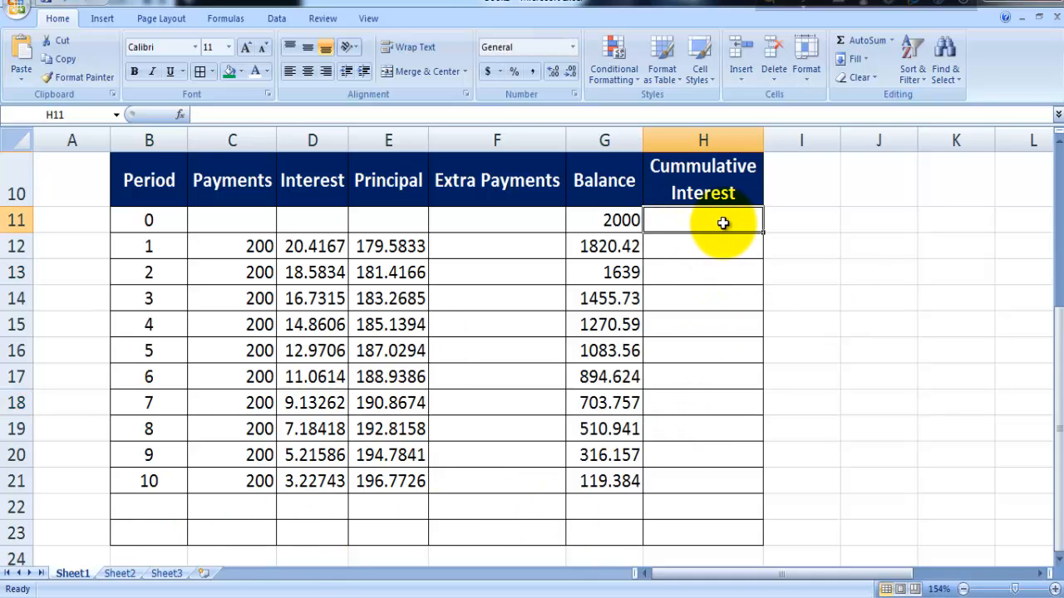
type("=if")
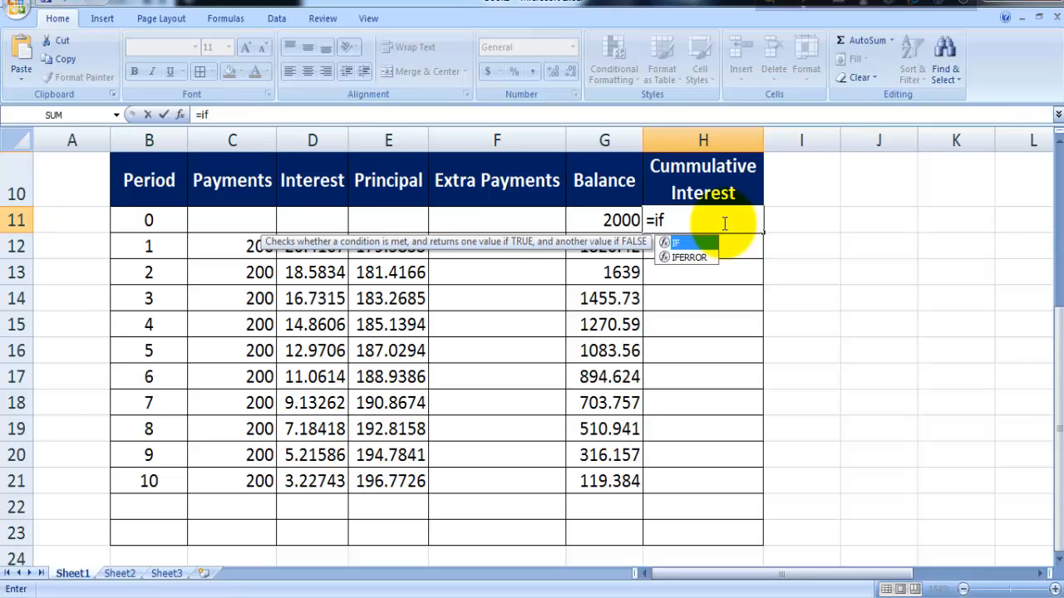
type("(iserro")
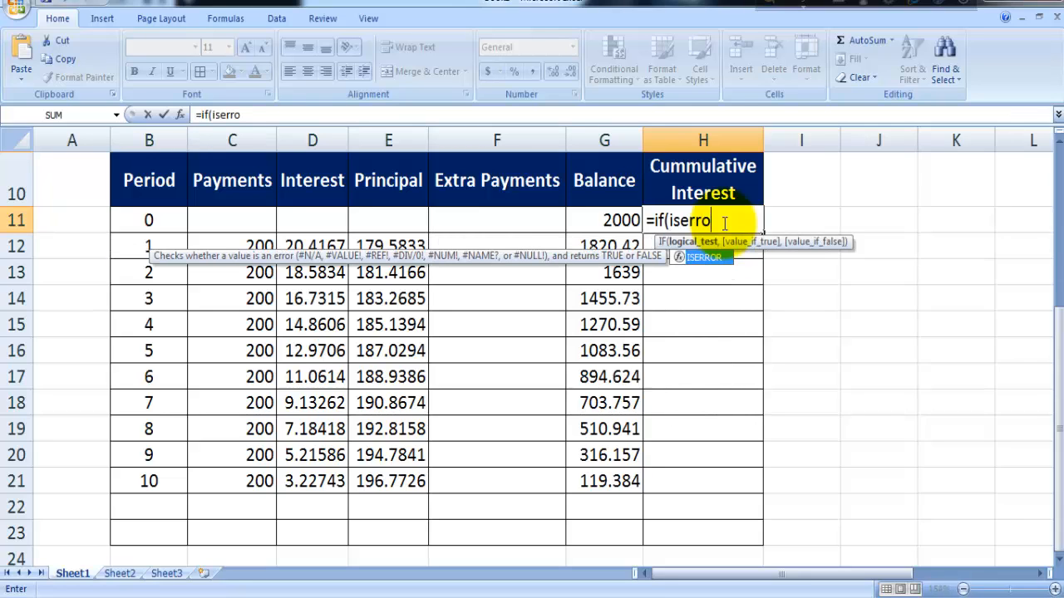
type("r")
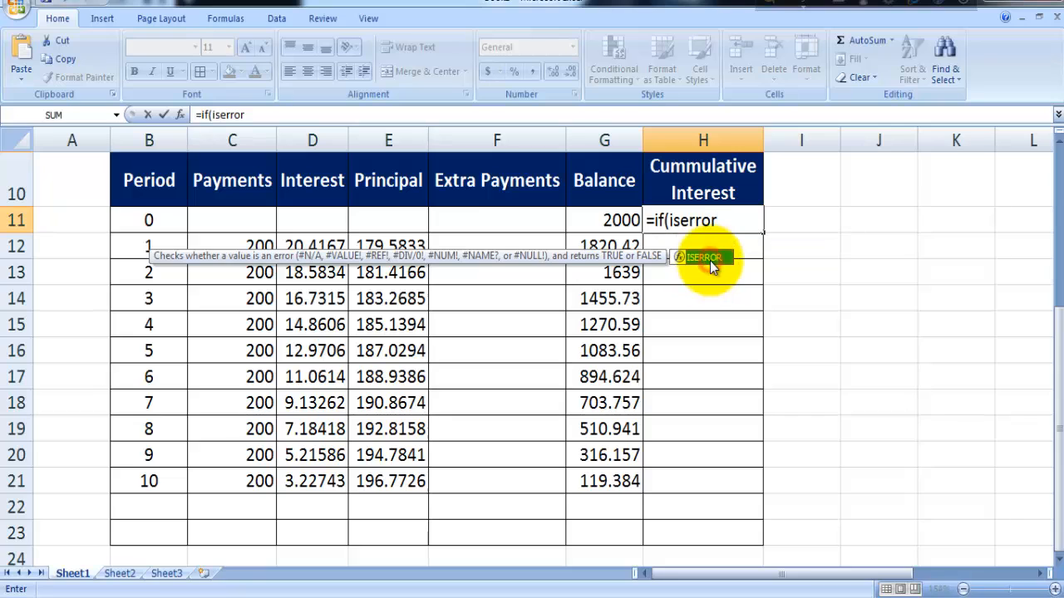
double_click(708, 258)
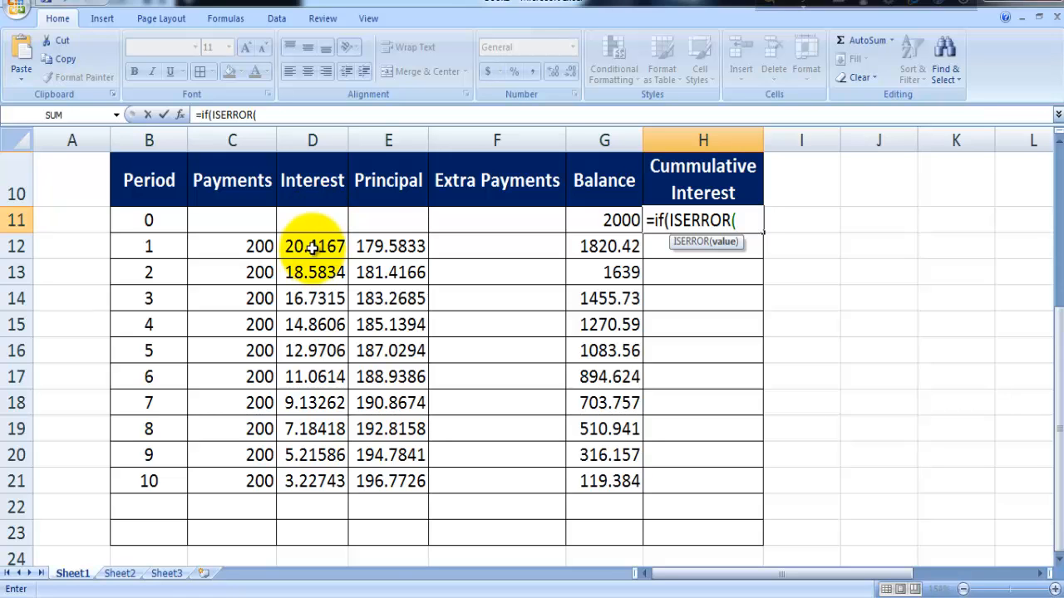
scroll(349, 241, "up", 2)
scroll(357, 257, "down", 1)
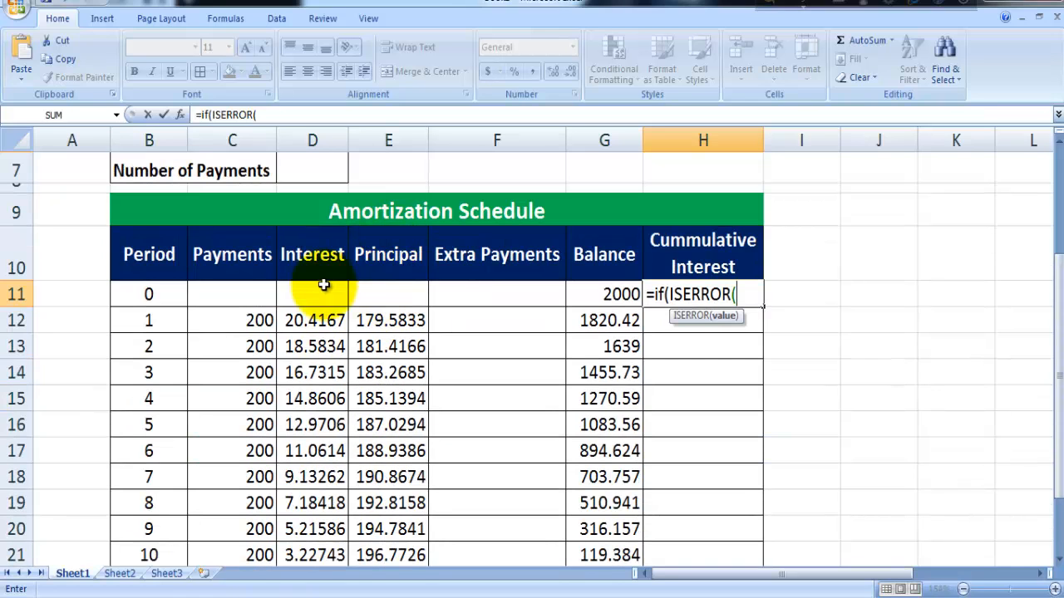
left_click(323, 285)
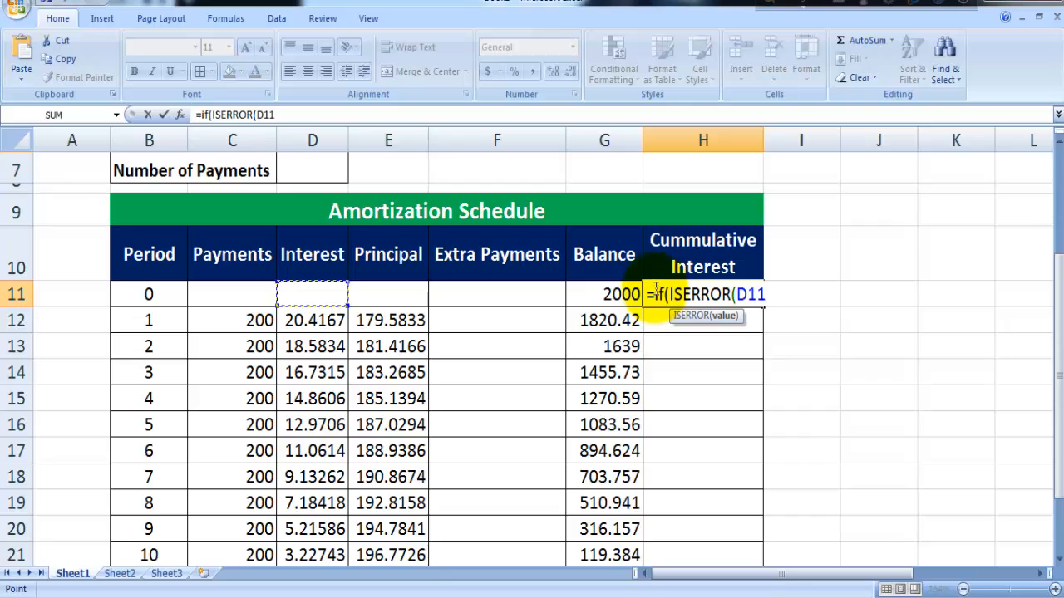
type(")")
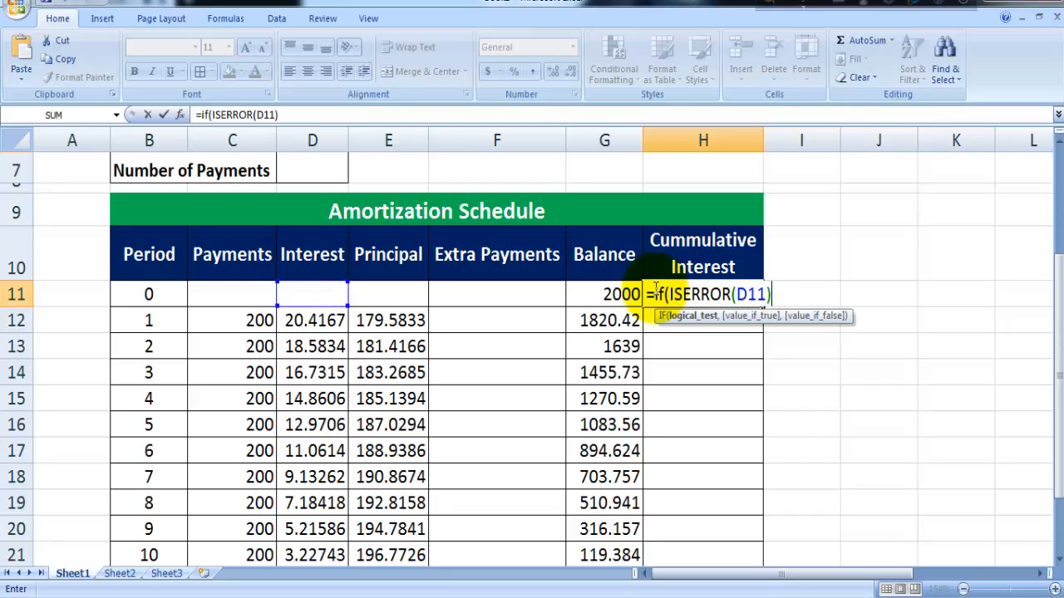
Complete the H11 formula with "" as the value-if-true and D11 as the value-if-false.
type(",\"\"")
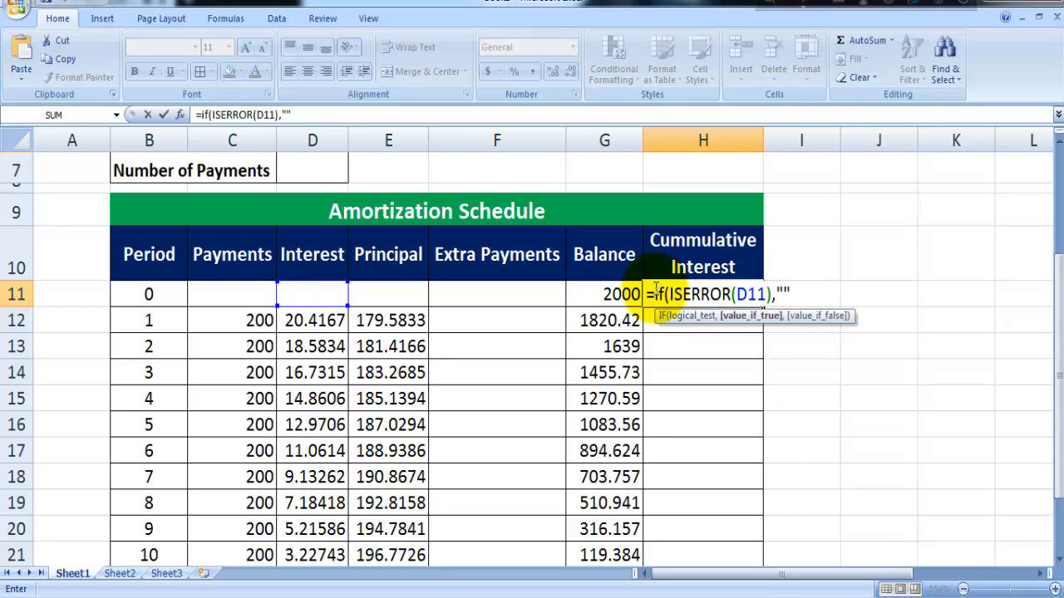
type(",")
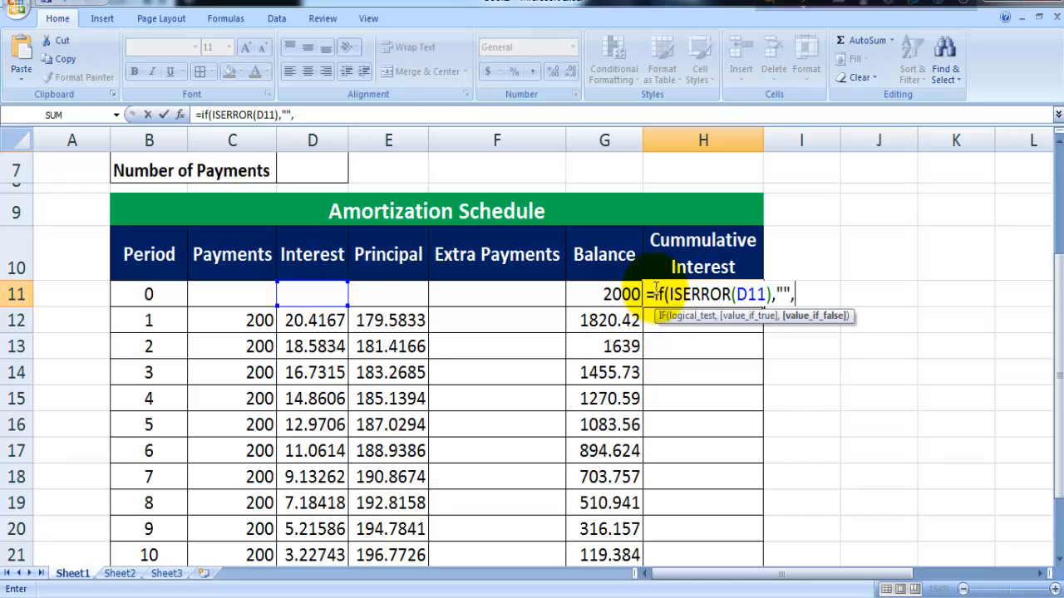
left_click(321, 293)
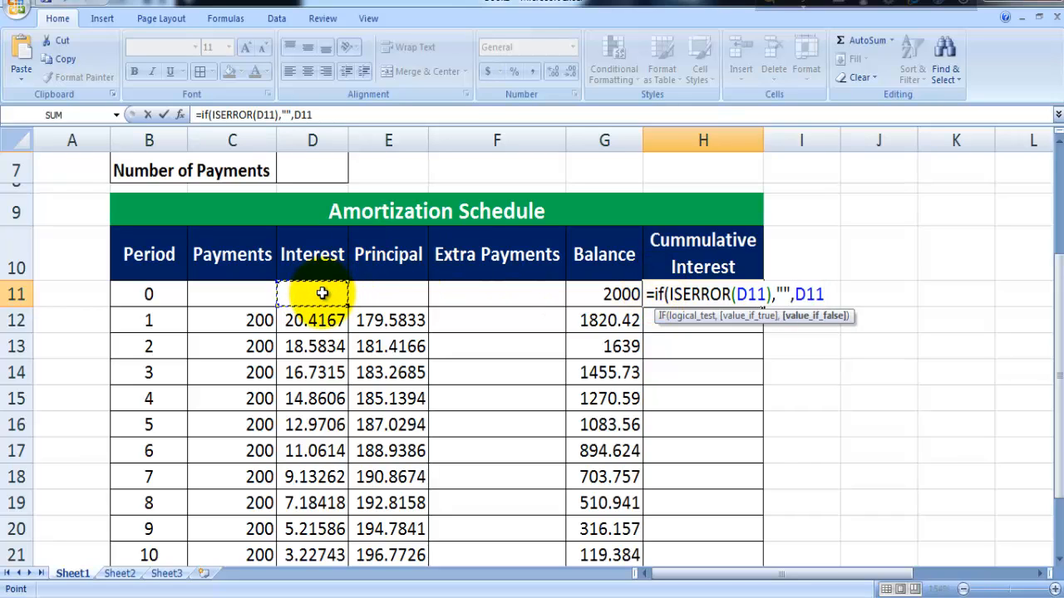
type(")")
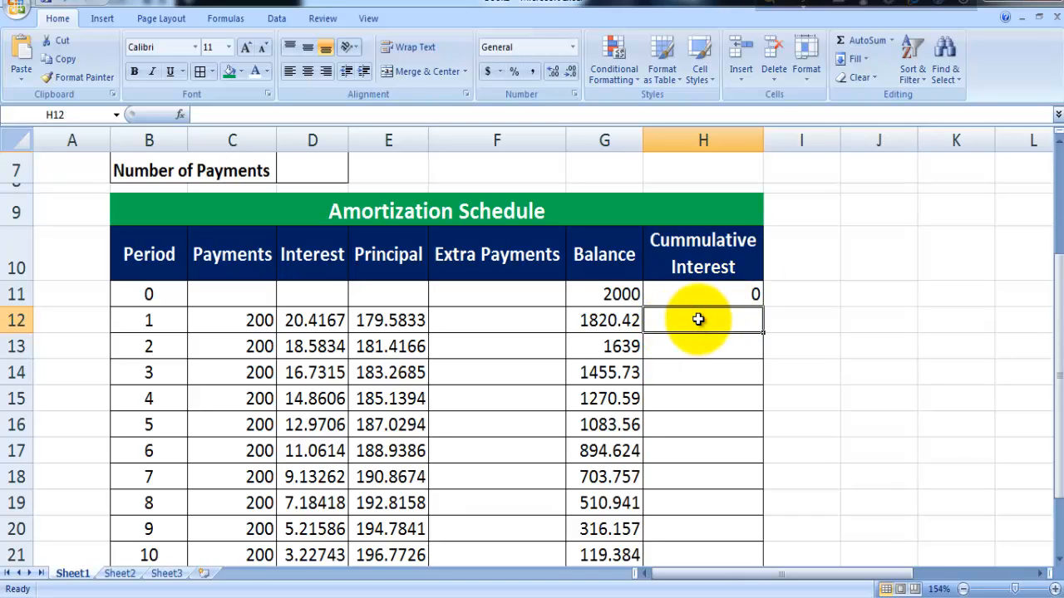
left_click(702, 296)
left_click_drag(318, 114, 190, 115)
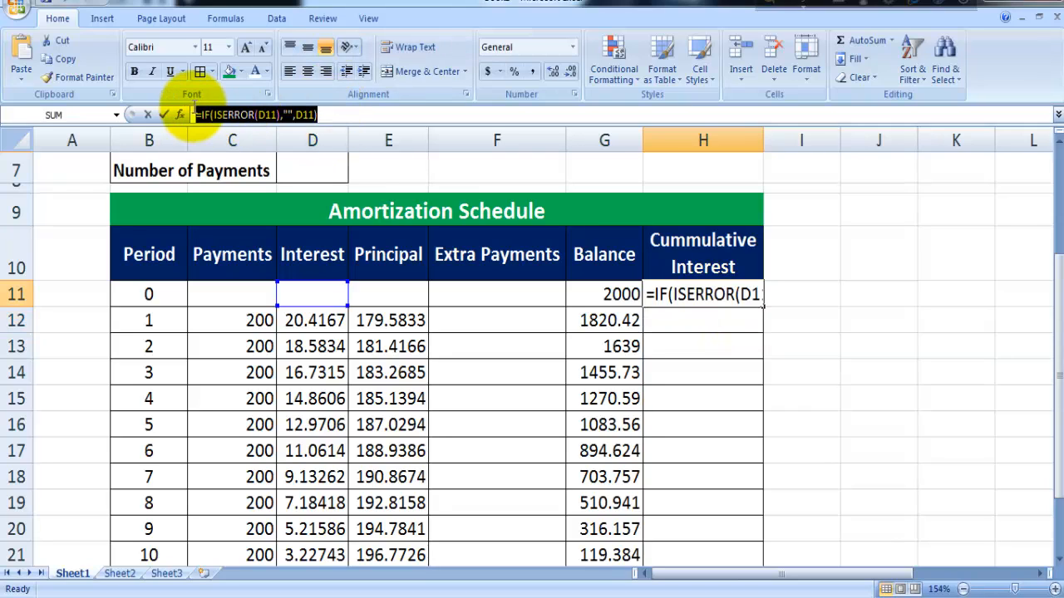
type("=")
left_click(683, 316)
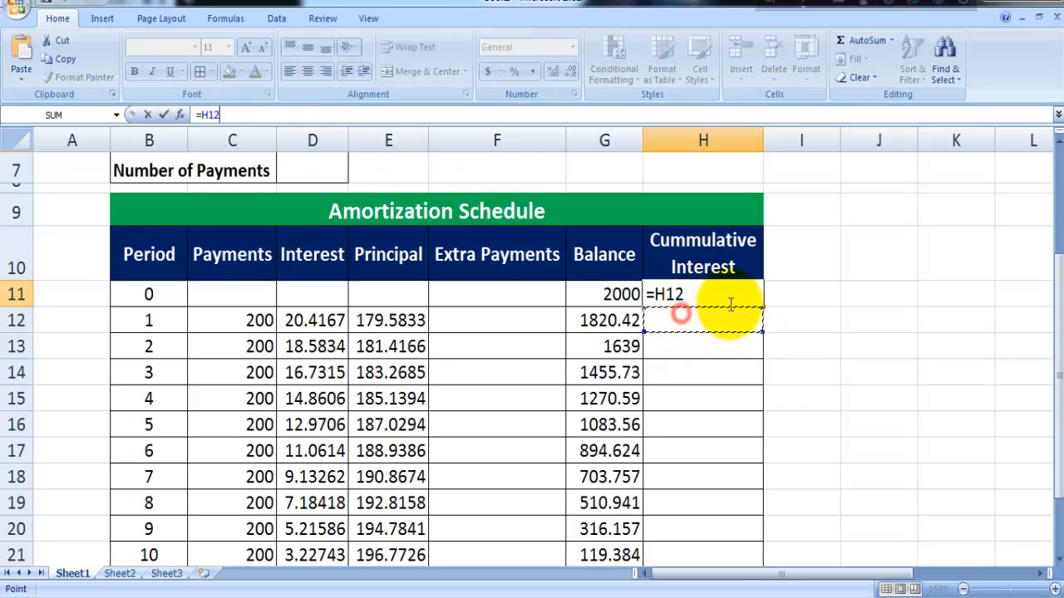
key("ctrl+z")
key("Return")
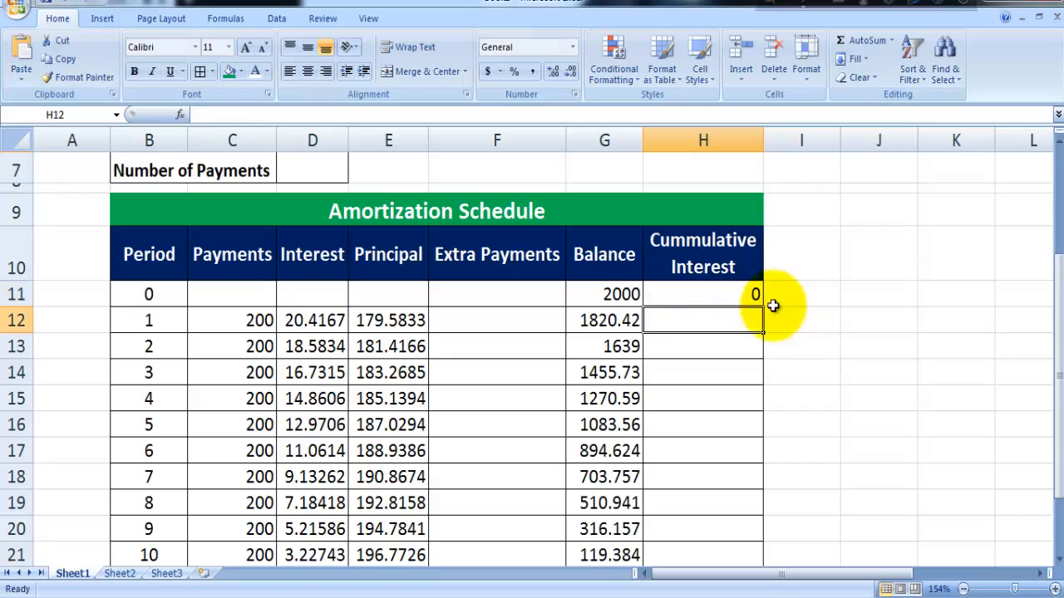
Fill the Cummulative Interest formula from H11 down through H12 and H13.
left_click(756, 299)
left_click_drag(763, 308, 762, 334)
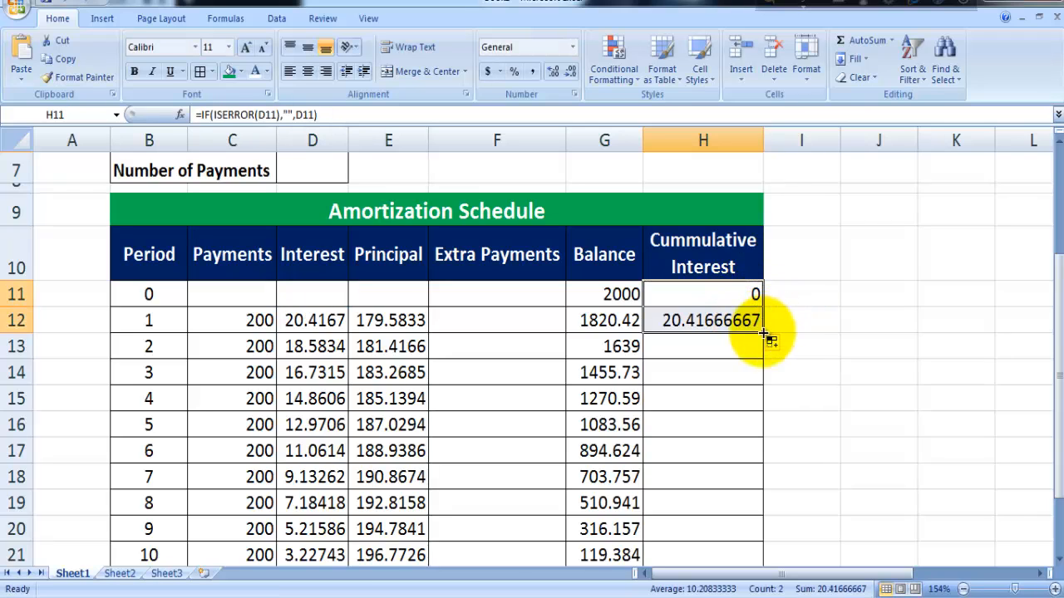
left_click(752, 328)
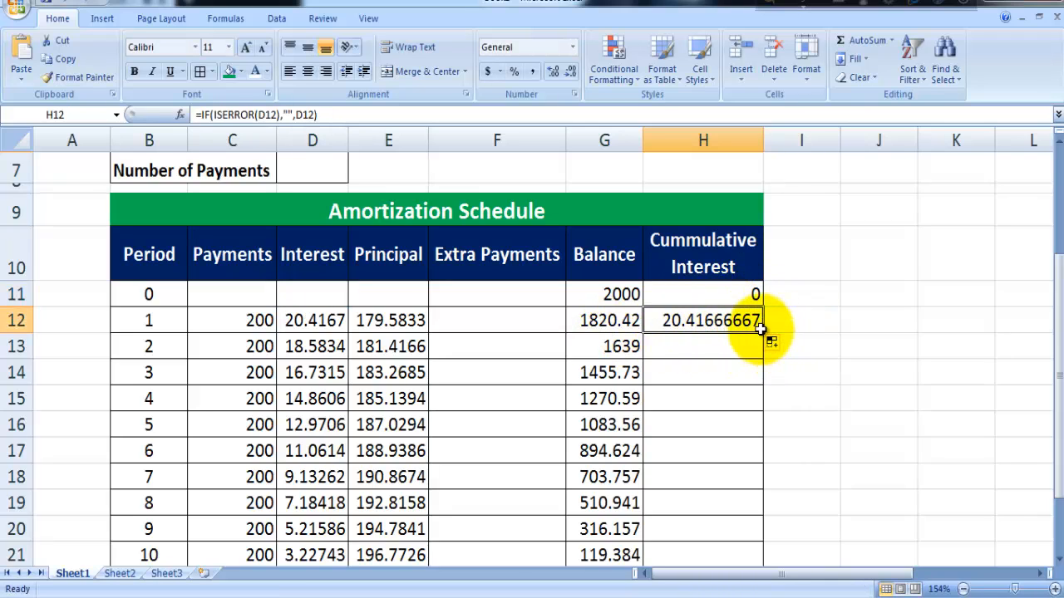
left_click_drag(762, 337, 761, 359)
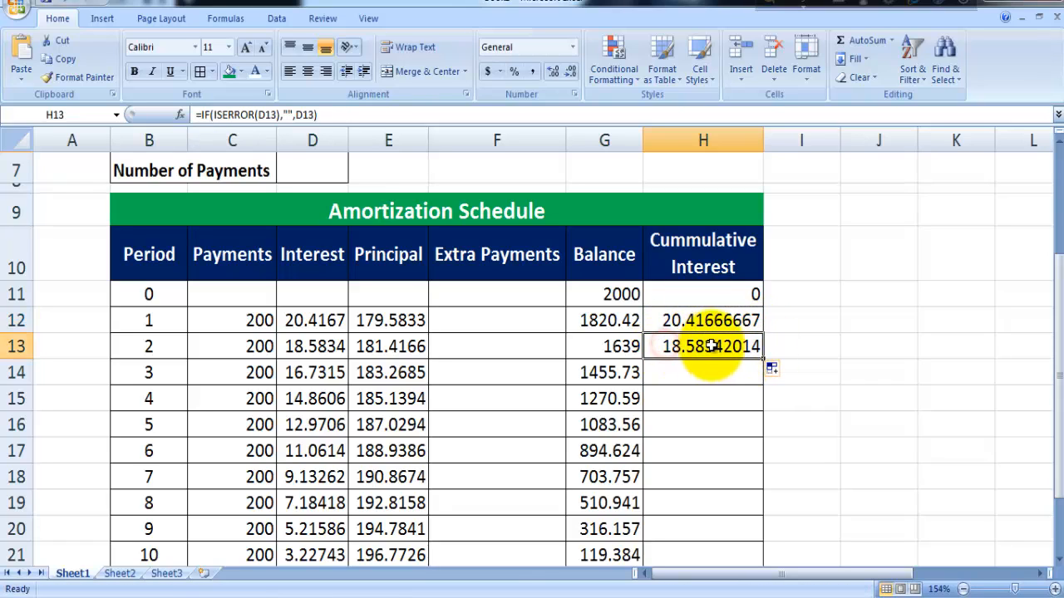
Add H12 to both D13 references in the H13 formula, making it =IF(ISERROR(D13+H12),"",D13+H12).
left_click(272, 114)
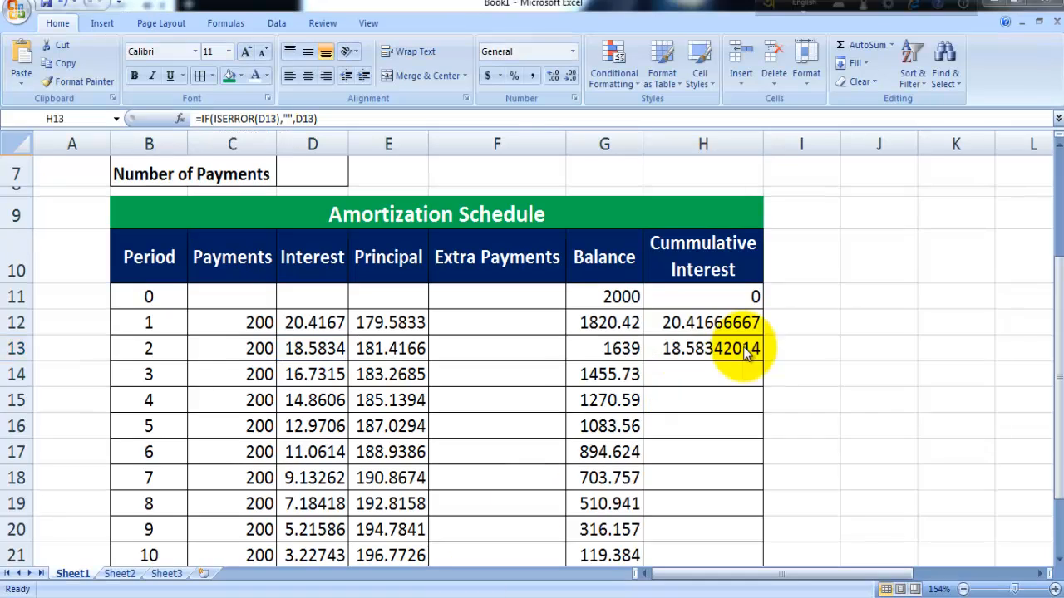
left_click(744, 349)
left_click(273, 118)
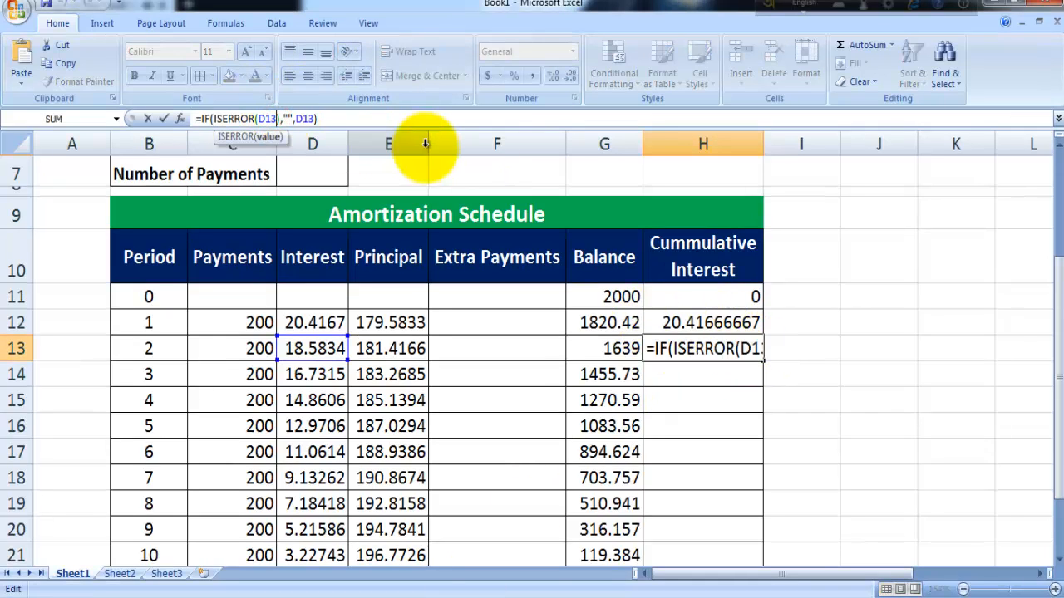
type("+")
left_click(698, 323)
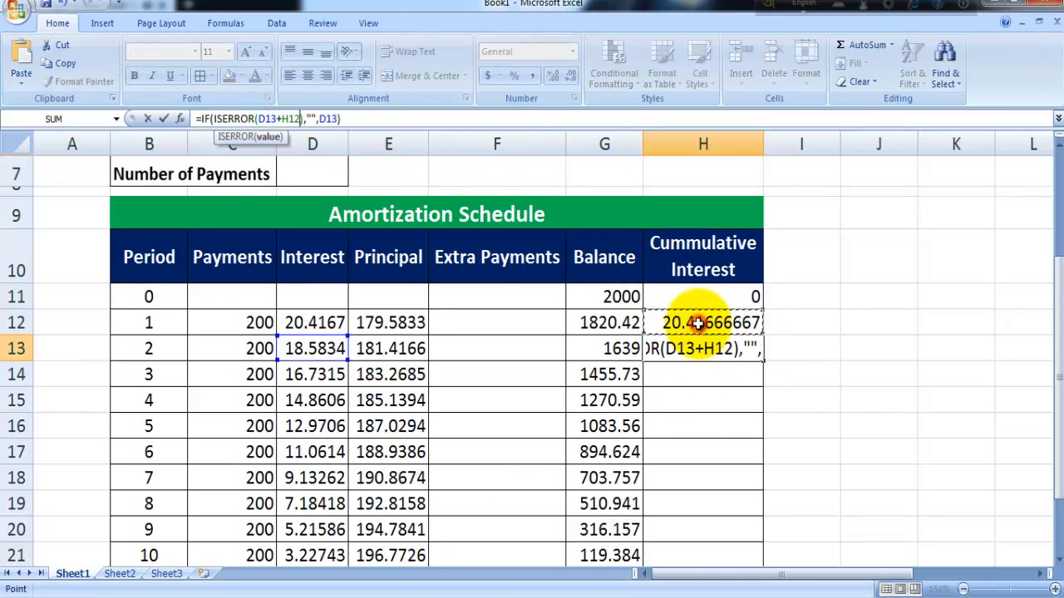
left_click(337, 119)
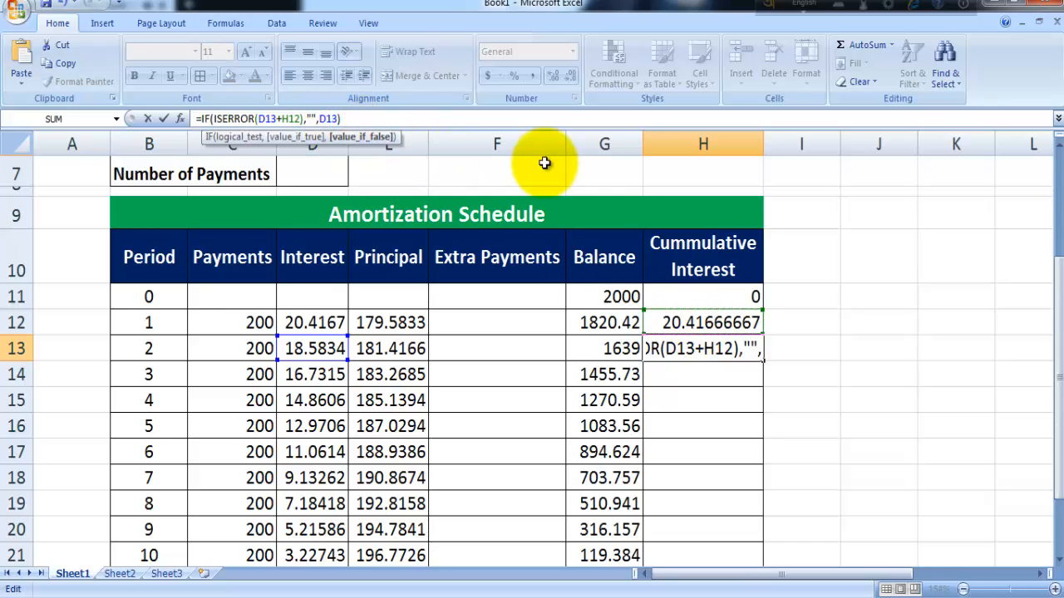
left_click(706, 323)
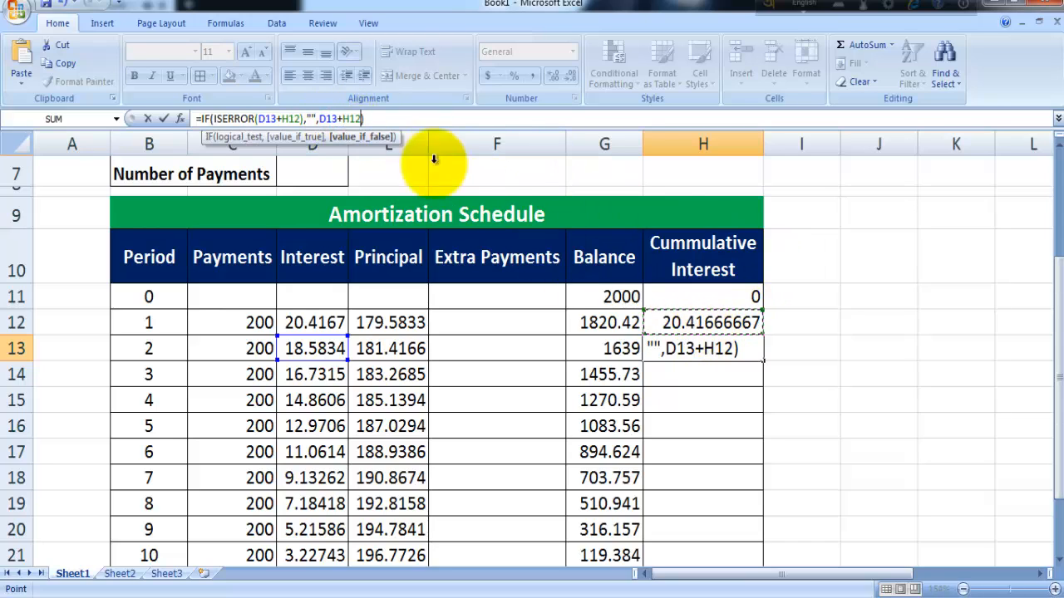
left_click(386, 121)
key("Return")
Fill the Cummulative Interest formula from H13 down to the period 10 row, H21, and review the column.
left_click(708, 350)
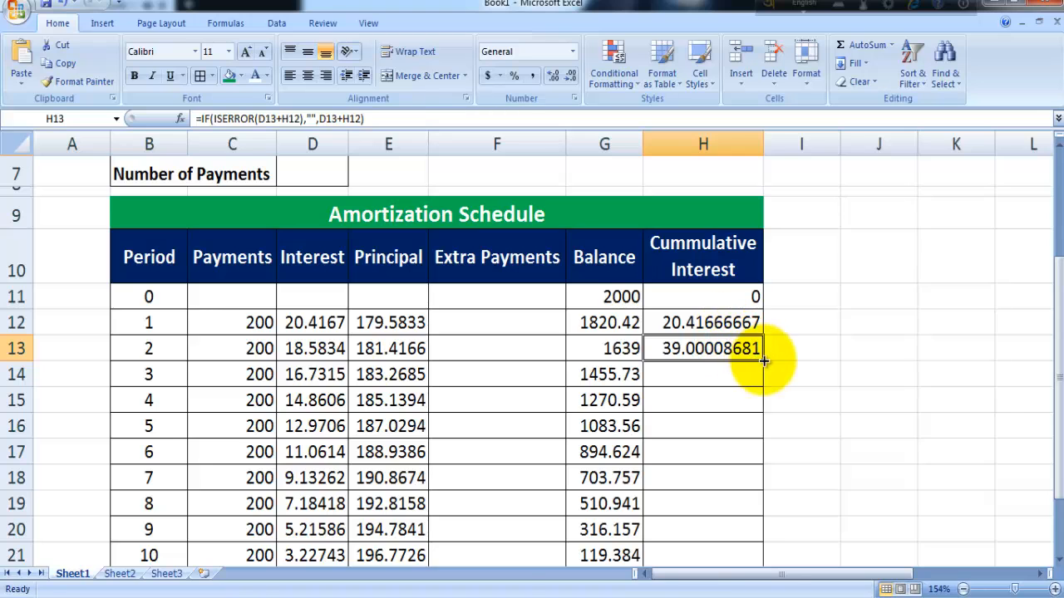
left_click_drag(761, 361, 761, 554)
scroll(856, 432, "down", 2)
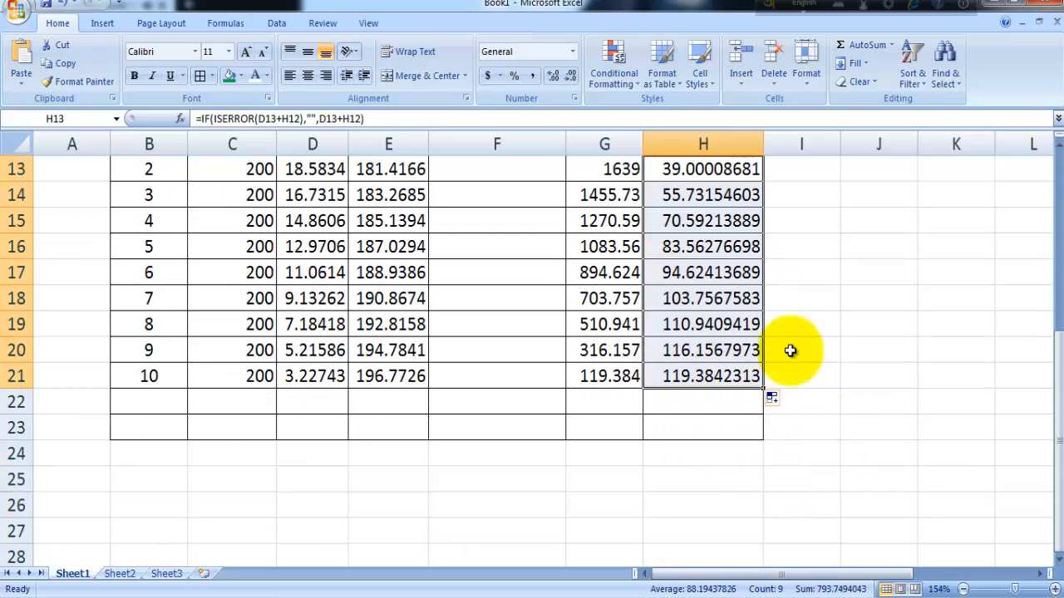
scroll(823, 428, "up", 2)
scroll(752, 491, "down", 2)
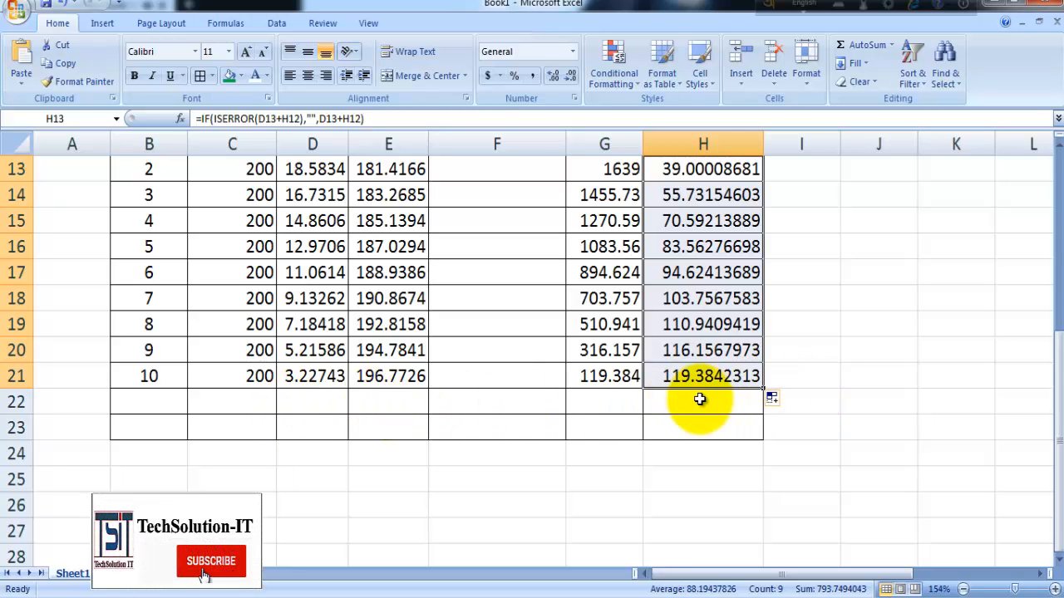
scroll(715, 403, "up", 1)
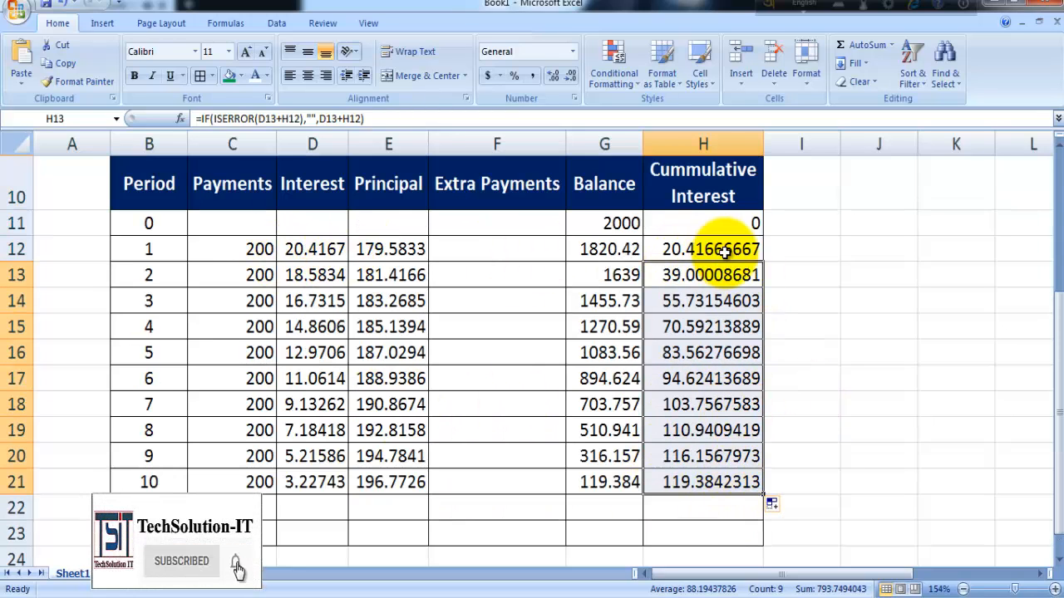
scroll(760, 284, "up", 2)
scroll(349, 316, "up", 1)
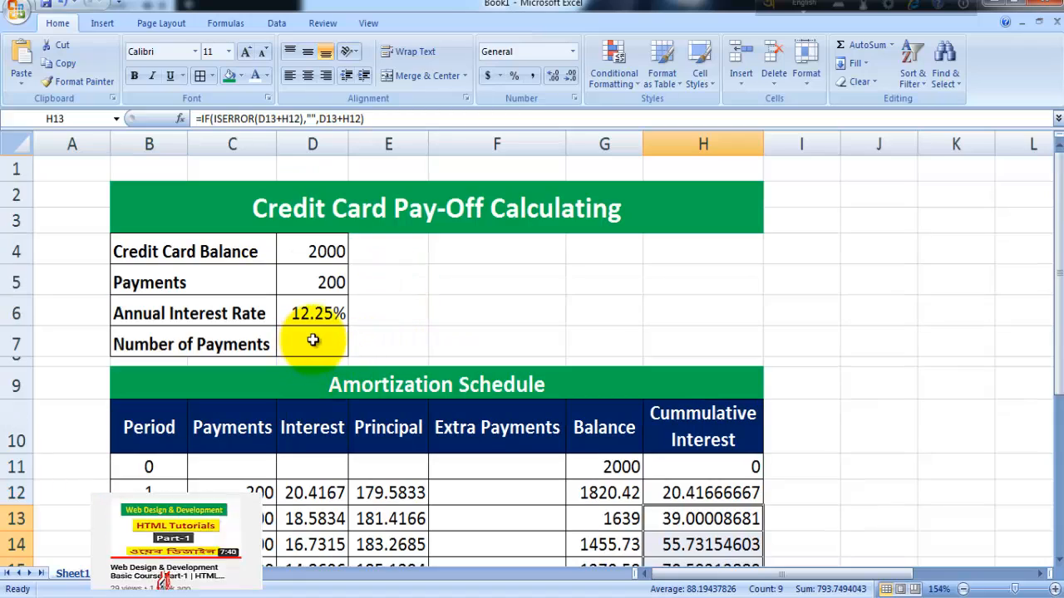
double_click(313, 344)
left_click(928, 383)
left_click(299, 342)
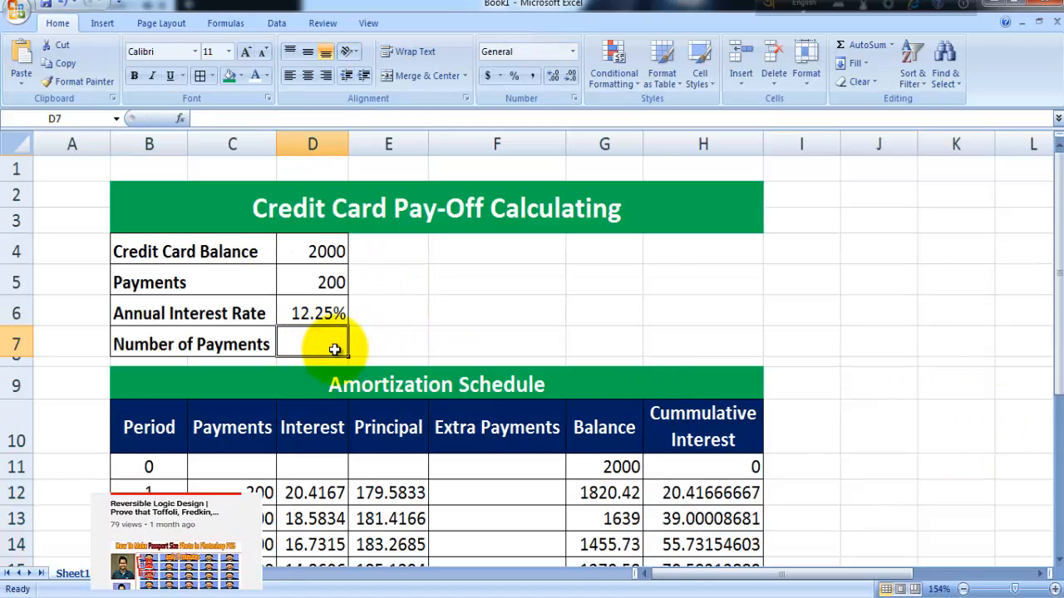
type("=if(sum")
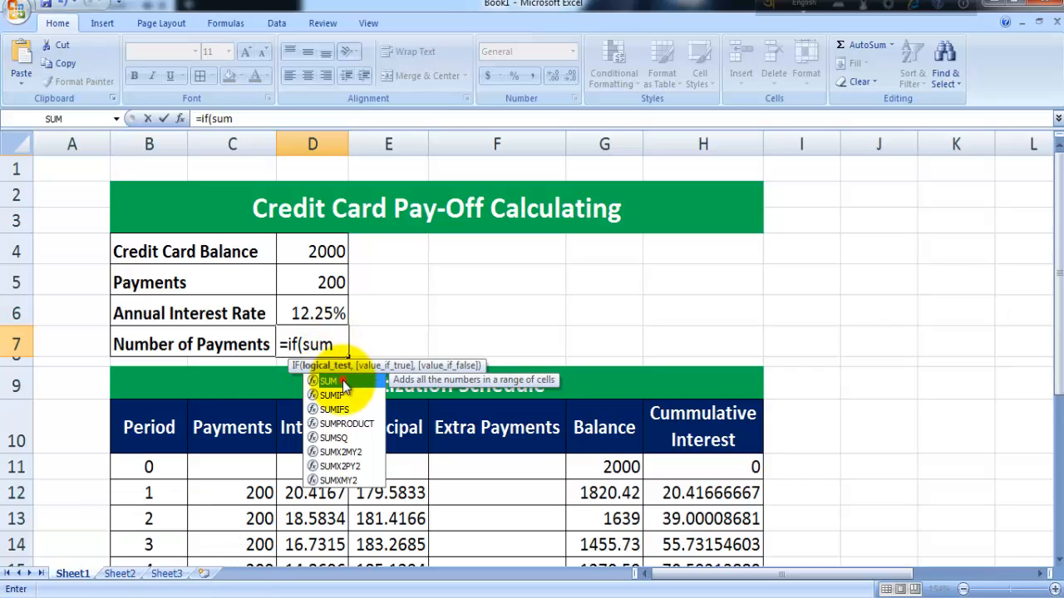
double_click(330, 380)
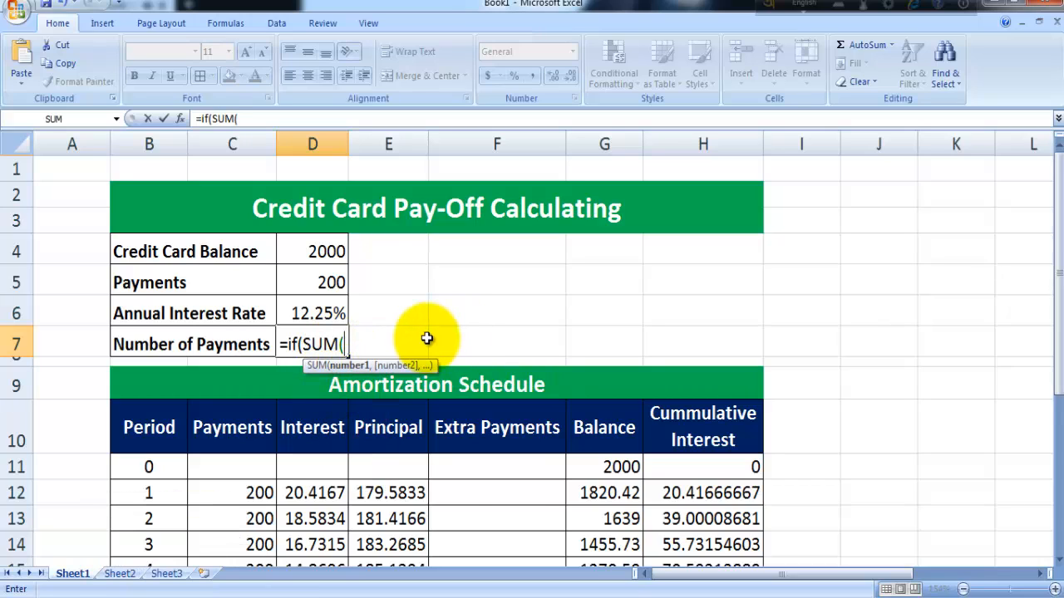
left_click_drag(509, 490, 496, 473)
left_click_drag(411, 353, 278, 344)
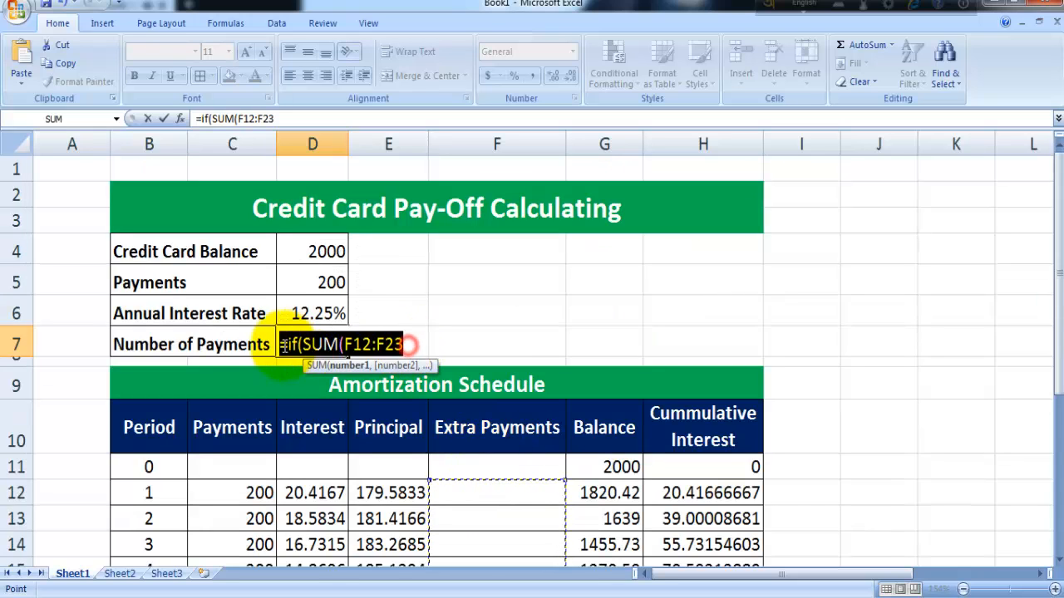
key("BackSpace")
Fill the Period and Payments formulas from the period 10 row, row 21, down to row 23.
scroll(482, 408, "down", 4)
left_click(180, 383)
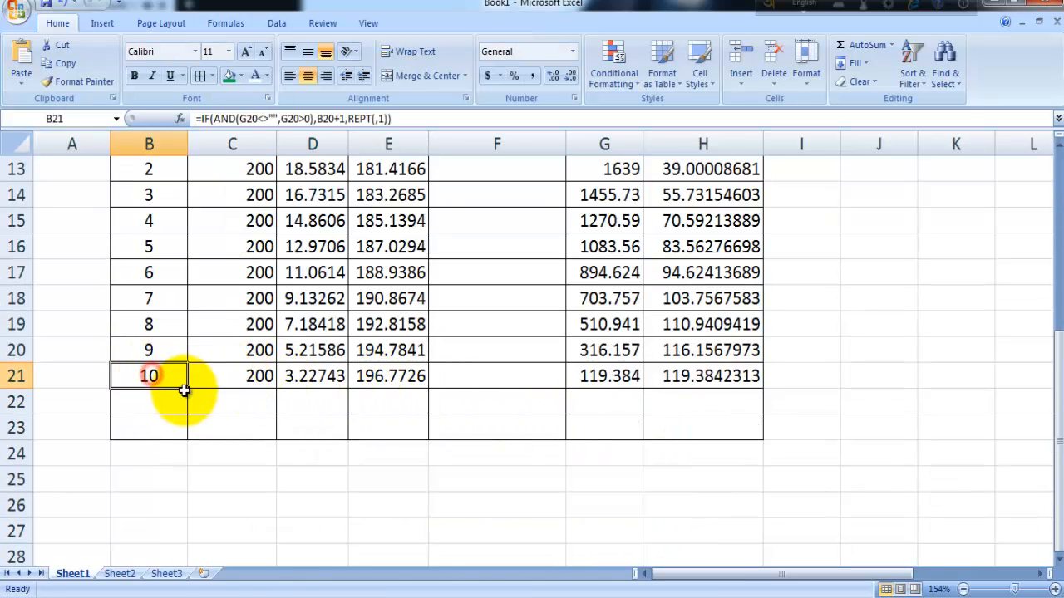
left_click_drag(189, 388, 190, 407)
left_click(256, 380)
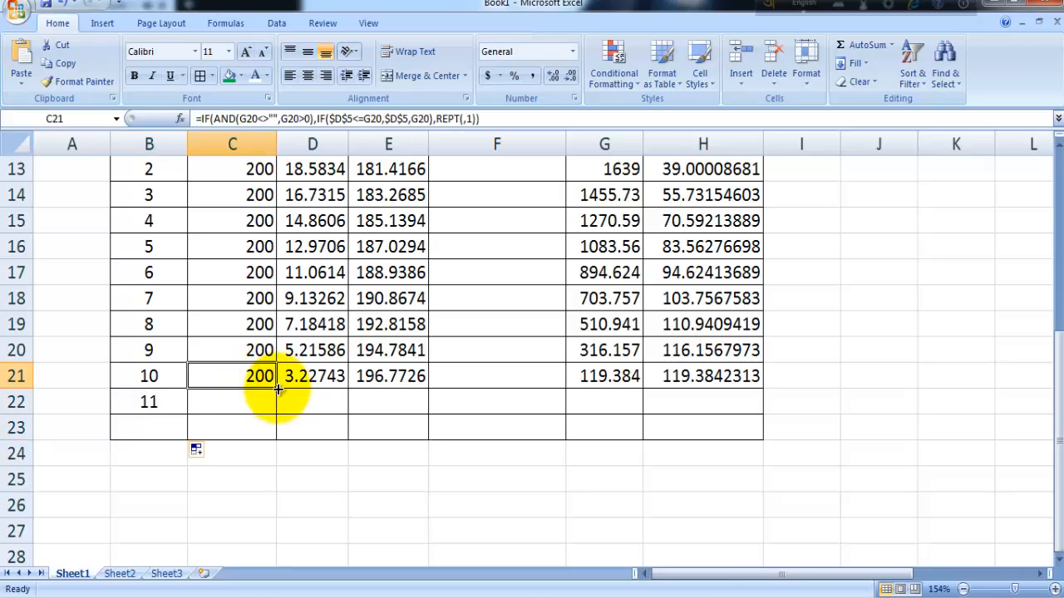
mouse_move(277, 390)
left_mouse_down()
mouse_move(276, 436)
mouse_move(277, 407)
left_mouse_up()
Fill the Interest and Principal formulas from row 21 down to row 23.
left_click(320, 378)
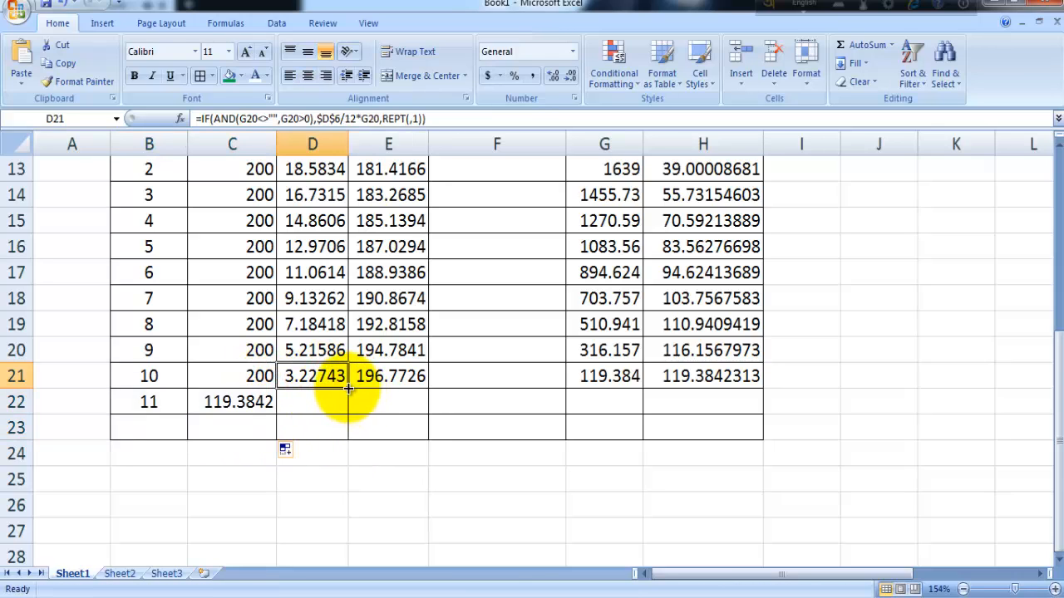
left_click(240, 401)
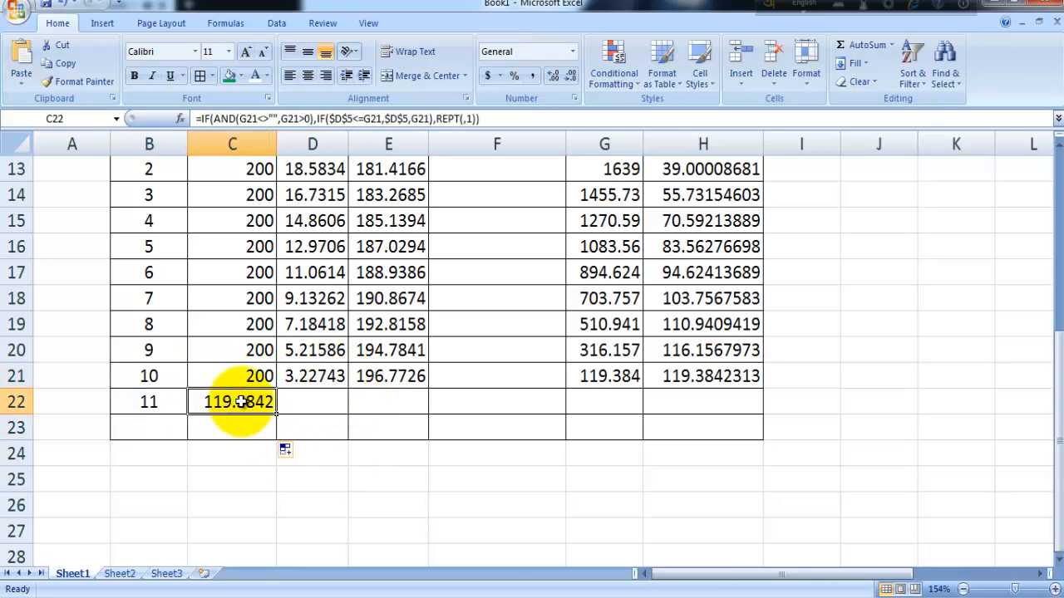
left_click(320, 376)
left_click_drag(342, 388, 349, 414)
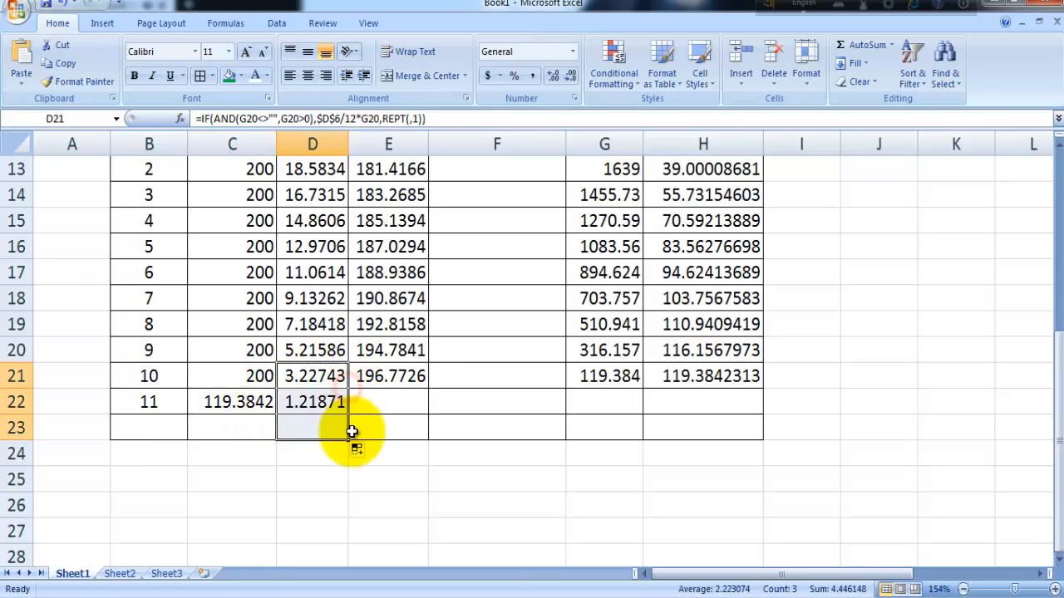
left_click(415, 379)
left_click_drag(429, 387, 430, 414)
Fill the Balance and Cummulative Interest formulas from row 21 down to row 23.
left_click(613, 380)
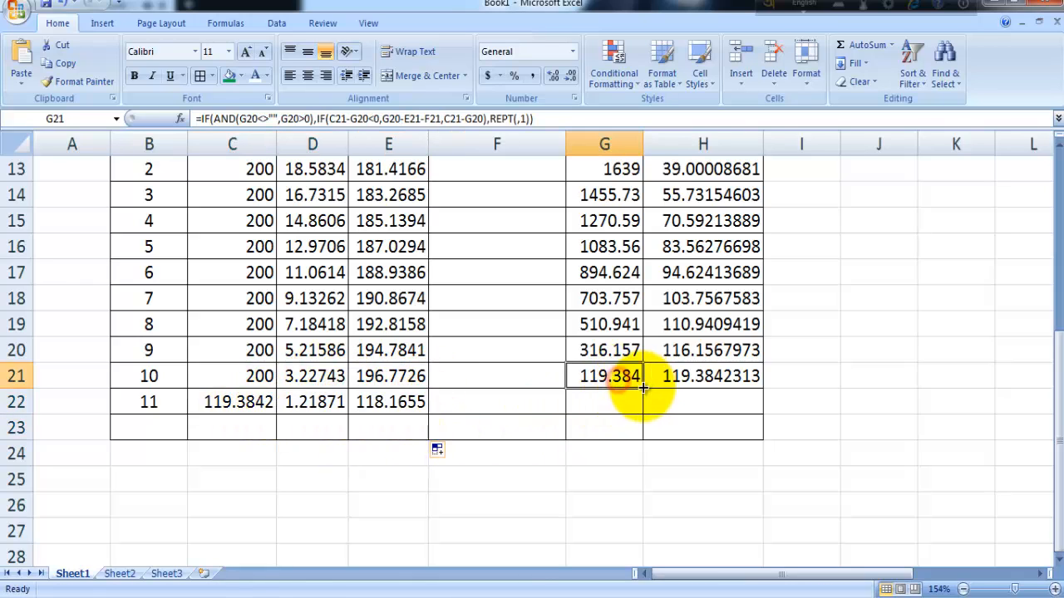
left_click_drag(642, 388, 644, 440)
left_click(698, 381)
left_click_drag(762, 388, 827, 432)
left_click(752, 427)
Start the Number of Payments formula in D7 with an IF whose logical test is SUM(F12:F23)>0.
scroll(507, 415, "up", 3)
left_click(308, 264)
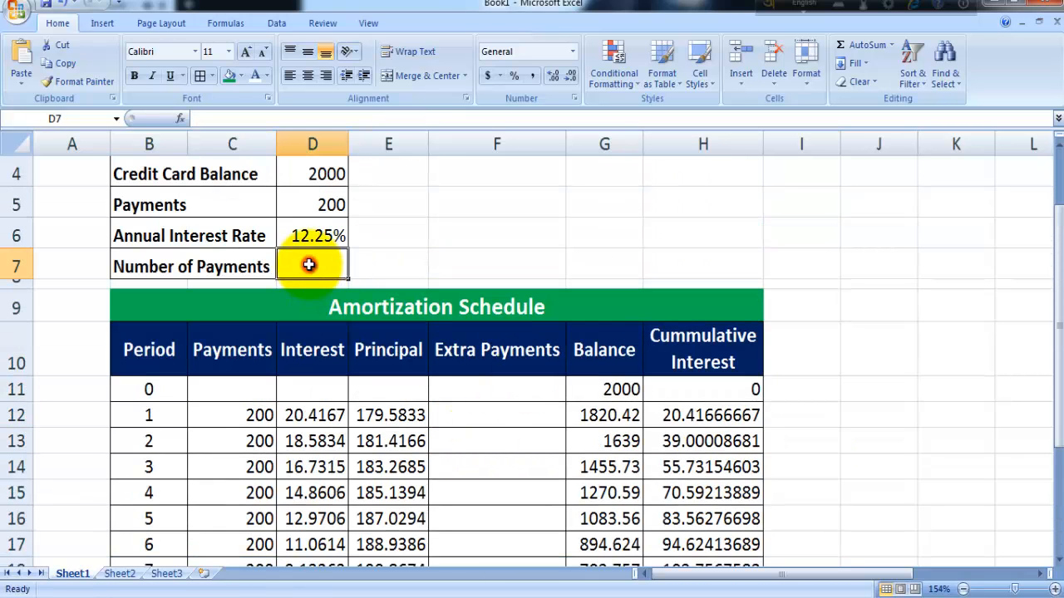
type("=if")
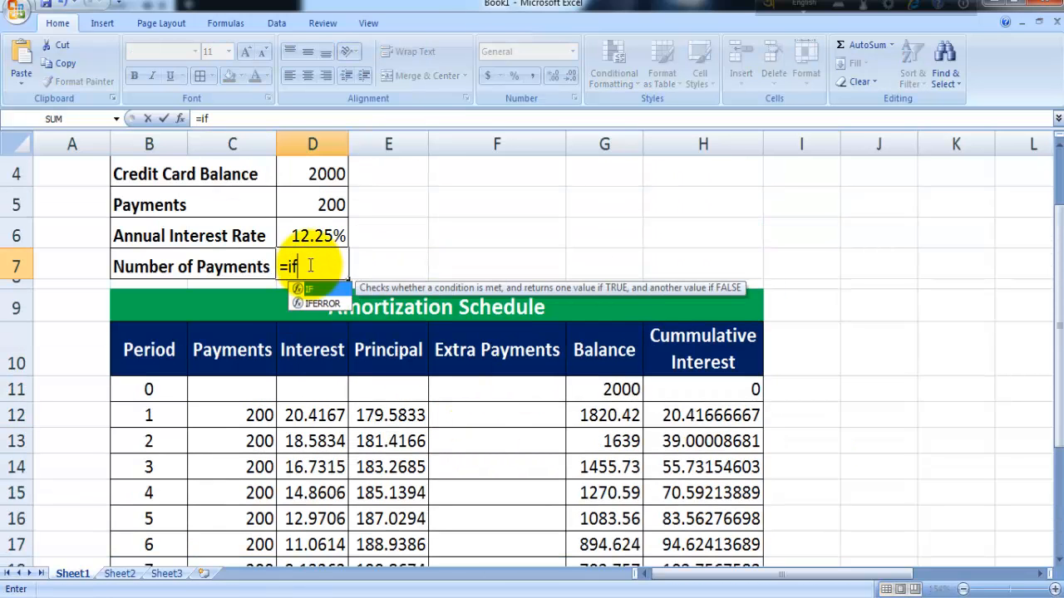
type("(s")
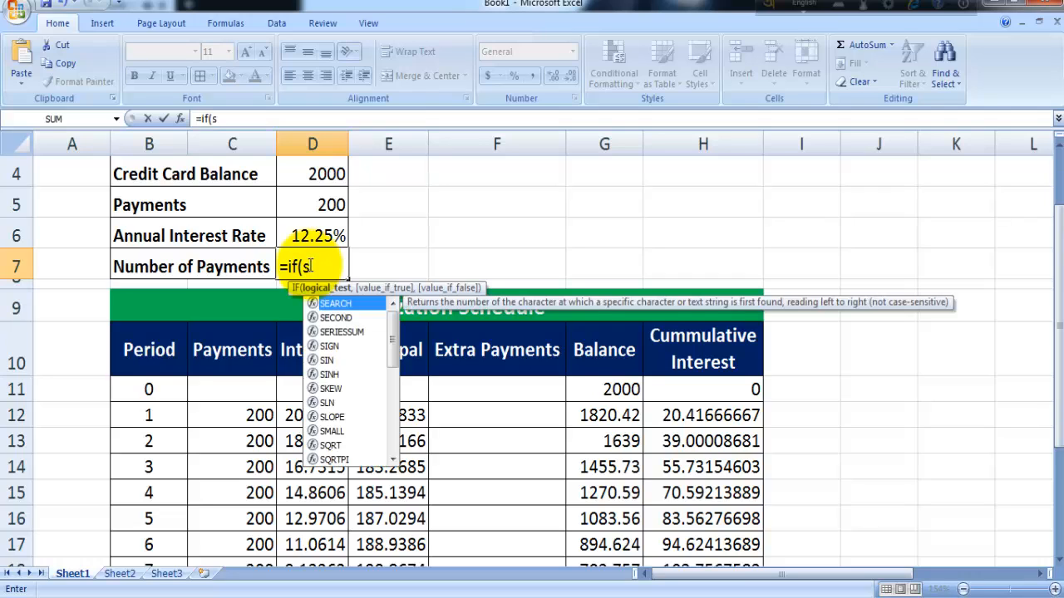
type("um")
double_click(332, 304)
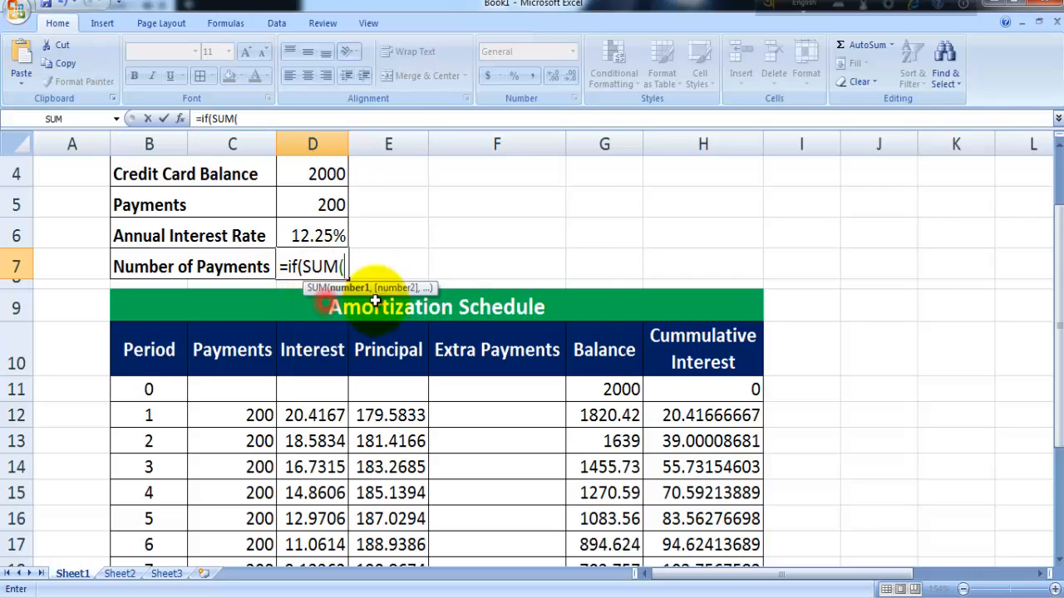
left_click_drag(510, 407, 533, 474)
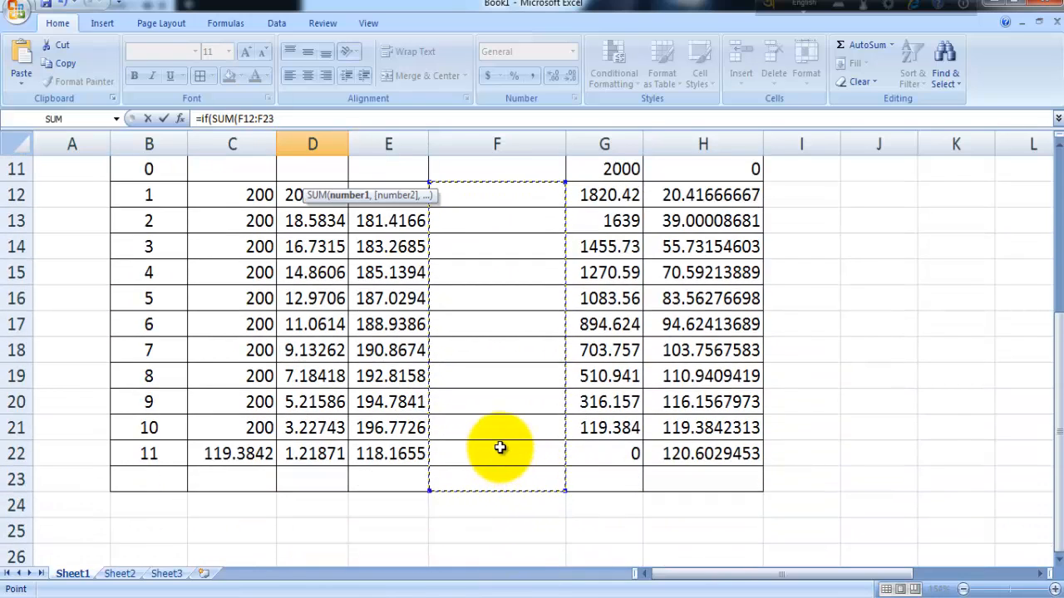
type(")")
scroll(469, 449, "up", 1)
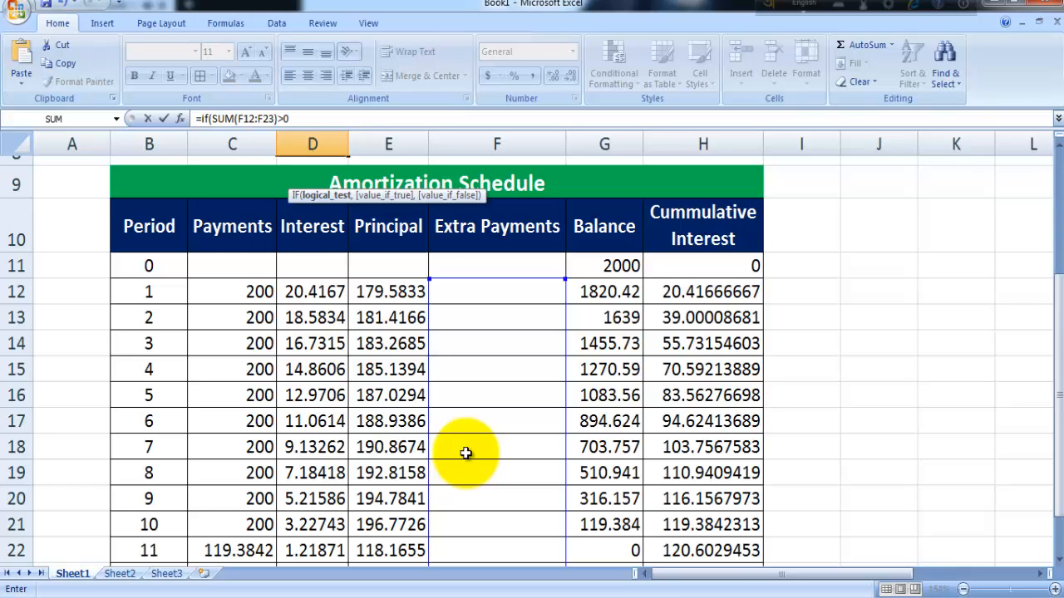
type(">0,")
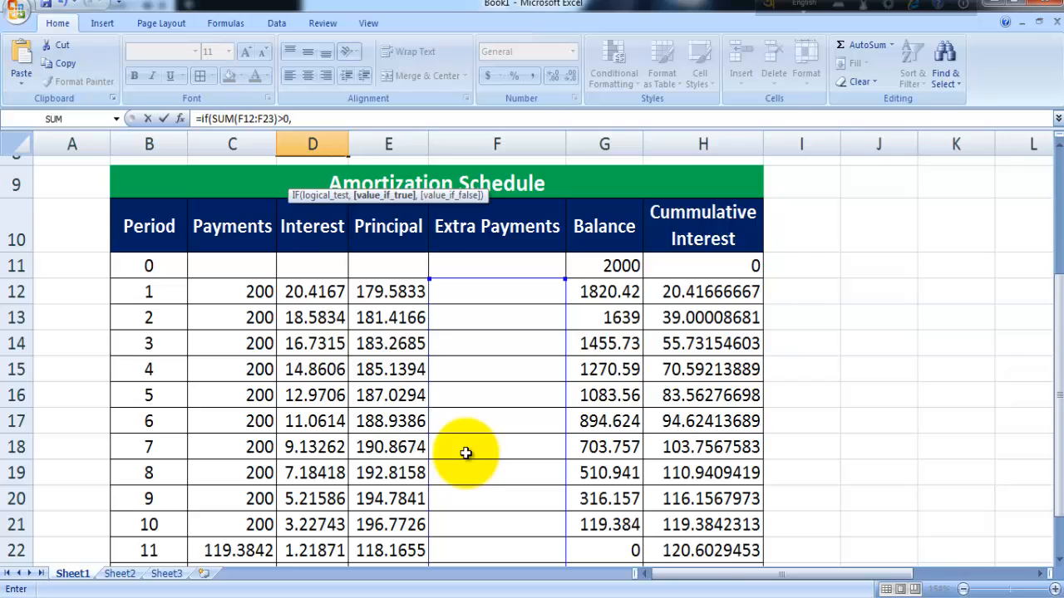
Add COUNT(B12:B23) as the value-if-true of the D7 formula.
type("coun")
double_click(329, 213)
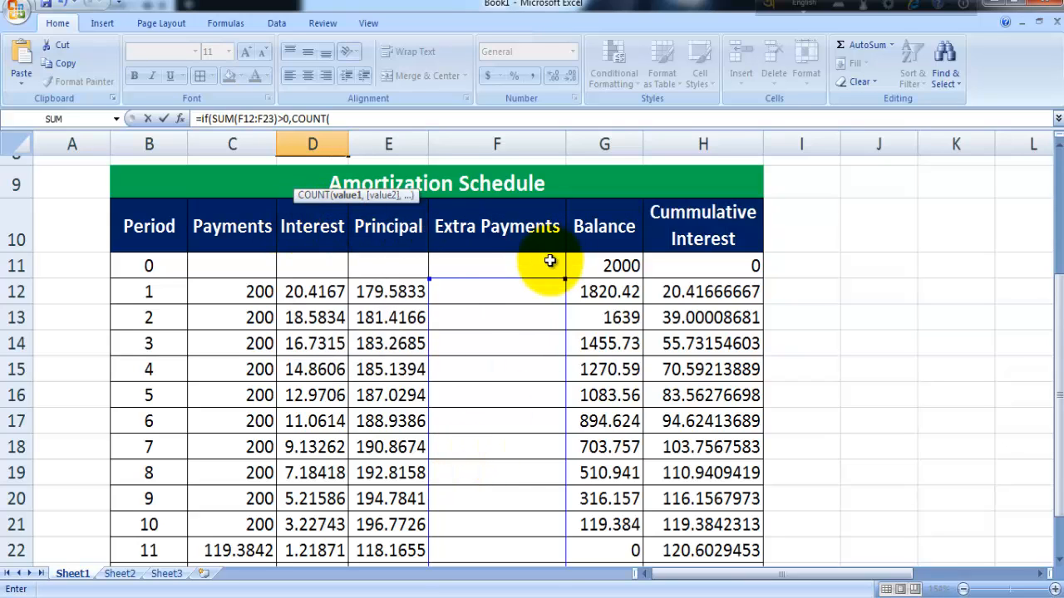
left_click_drag(148, 287, 149, 542)
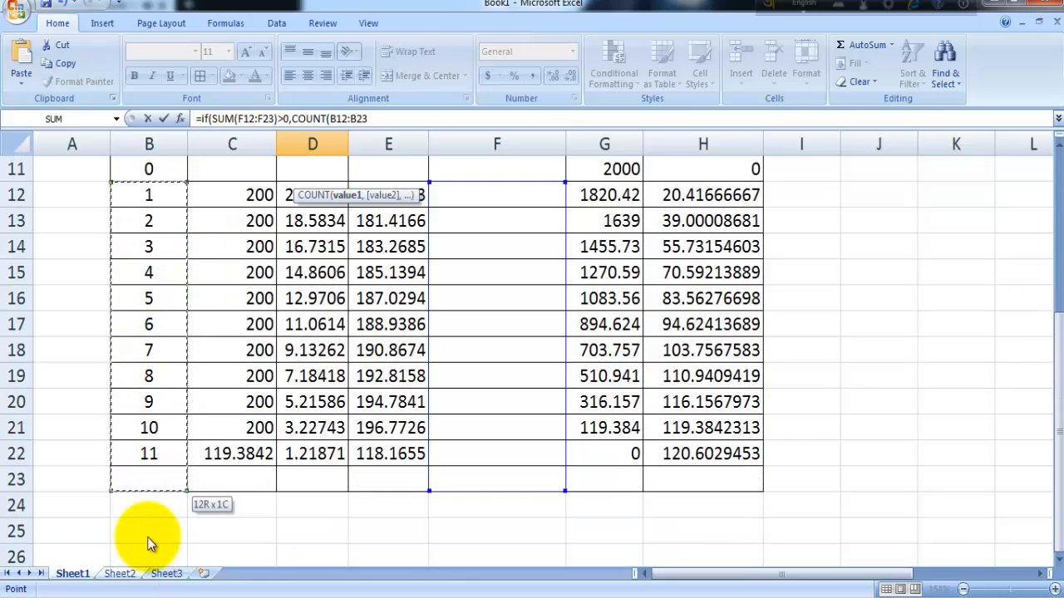
scroll(351, 358, "up", 4)
left_click(374, 118)
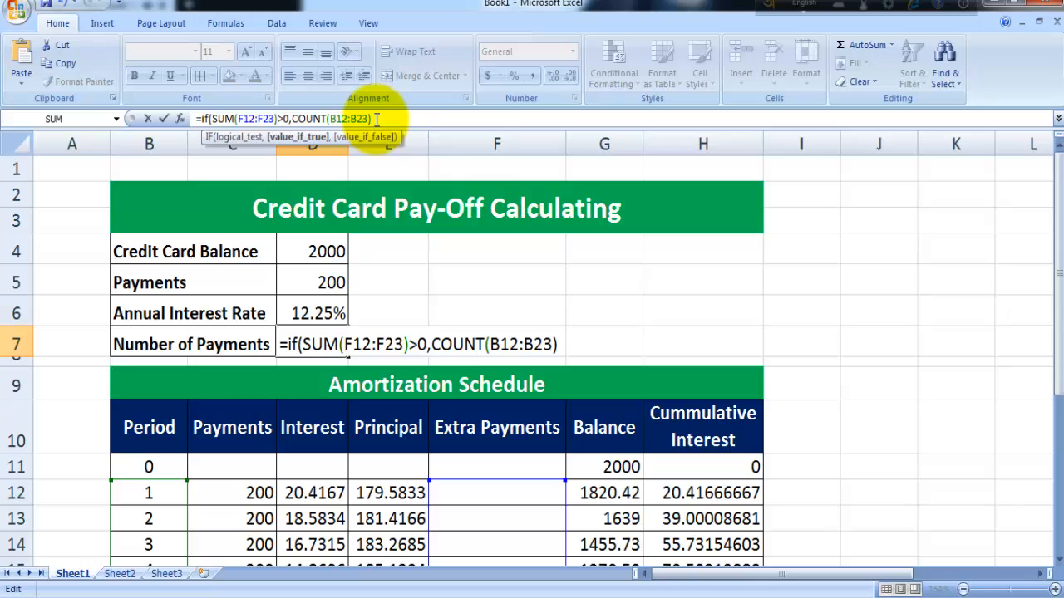
Complete the D7 formula with NPER(D6/12,-D5,D4) as the value-if-false and enter it.
type("),npe")
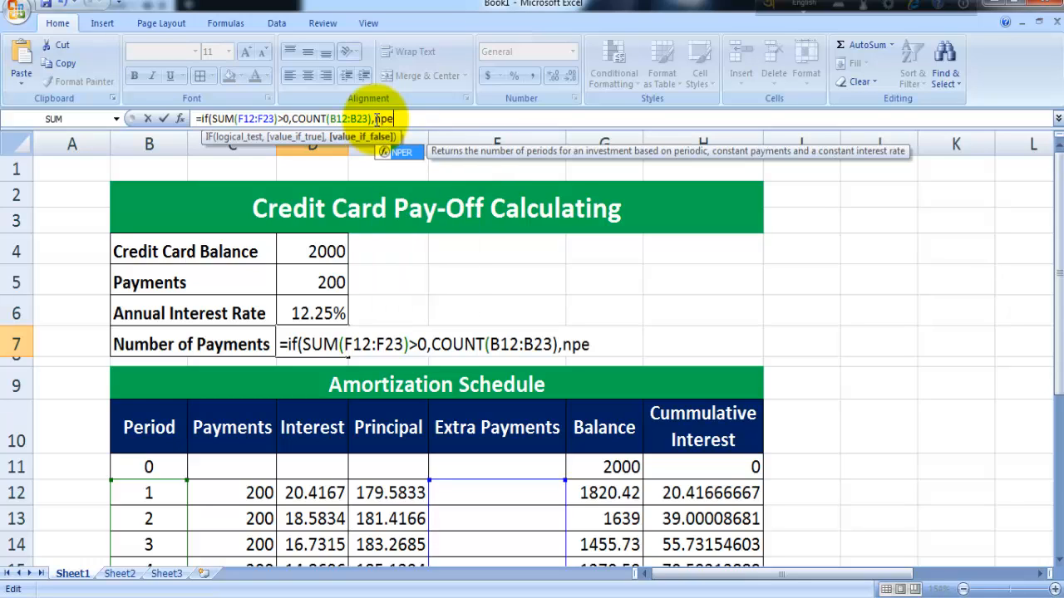
type("r(")
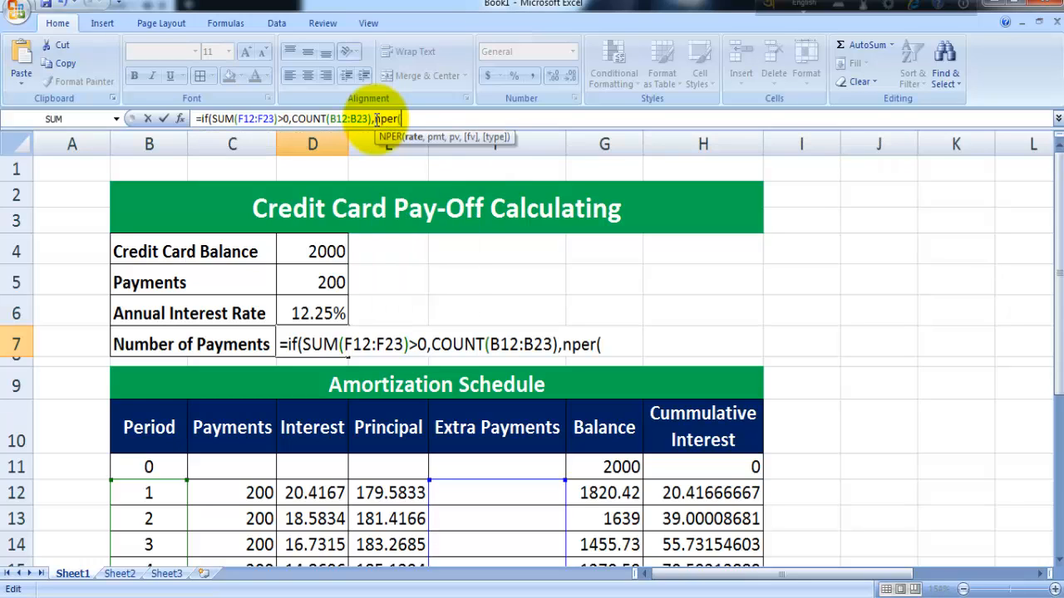
left_click(309, 313)
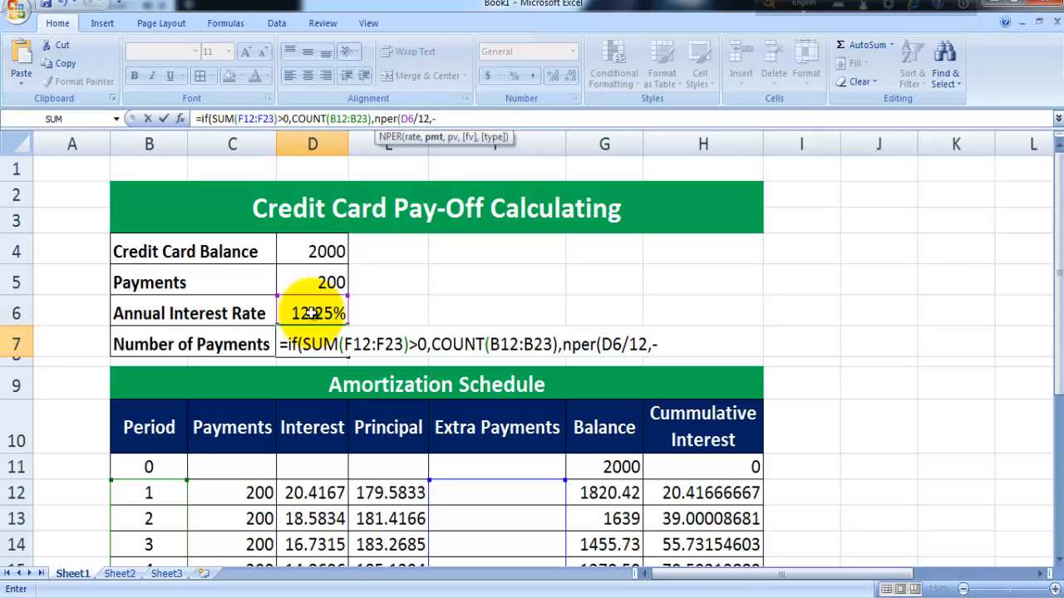
left_click(331, 283)
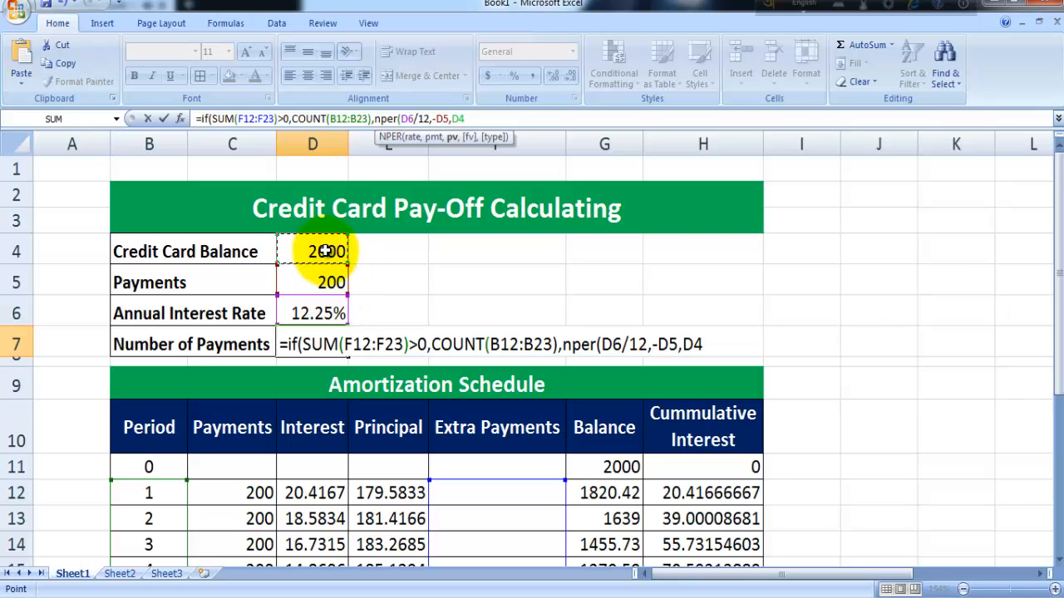
type(")")
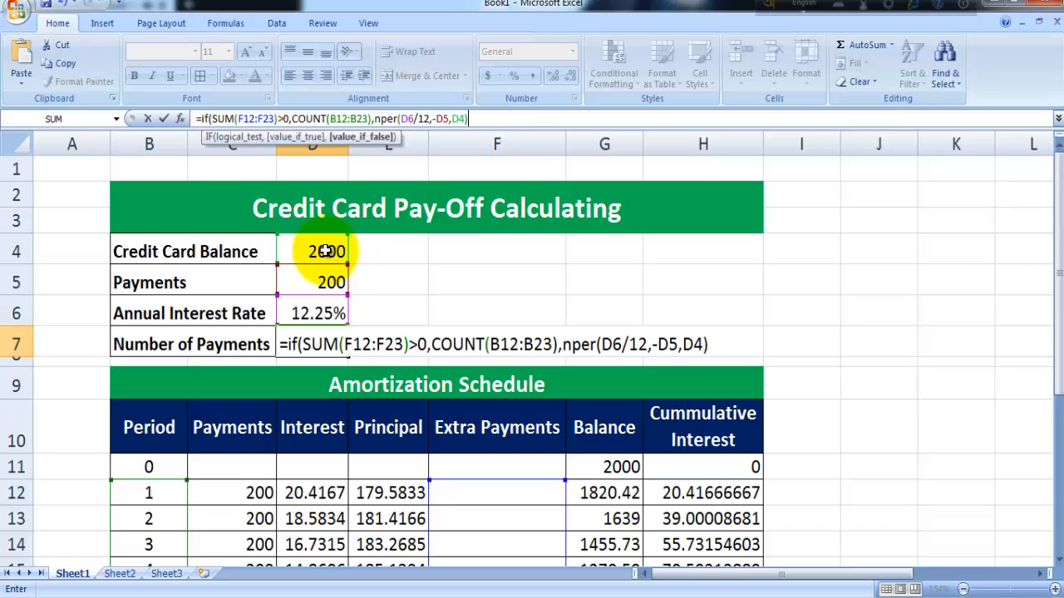
key("Return")
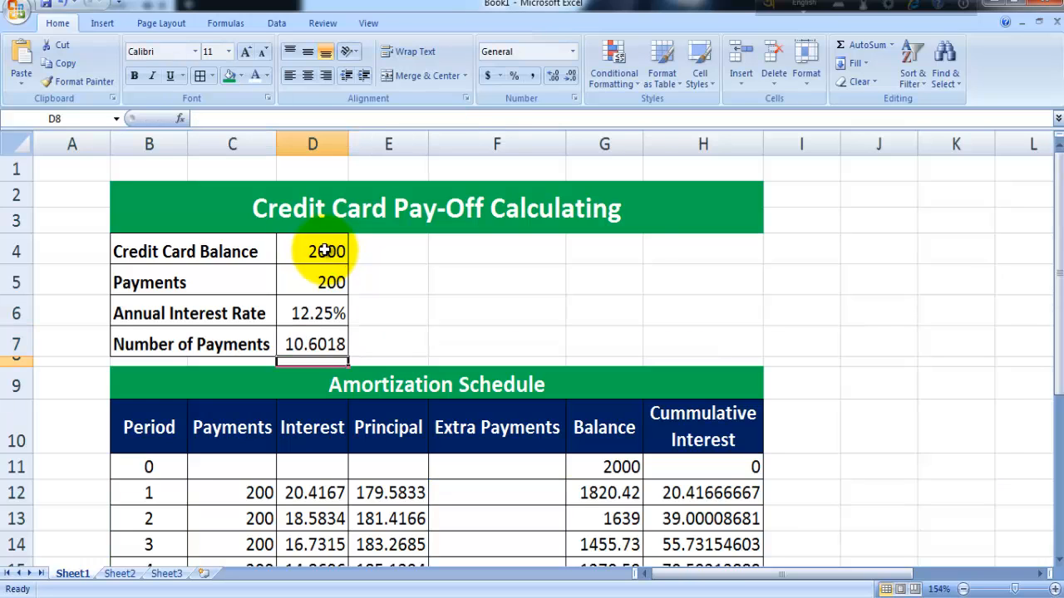
Format the Number of Payments value in D7 to display no decimal places.
left_click(311, 343)
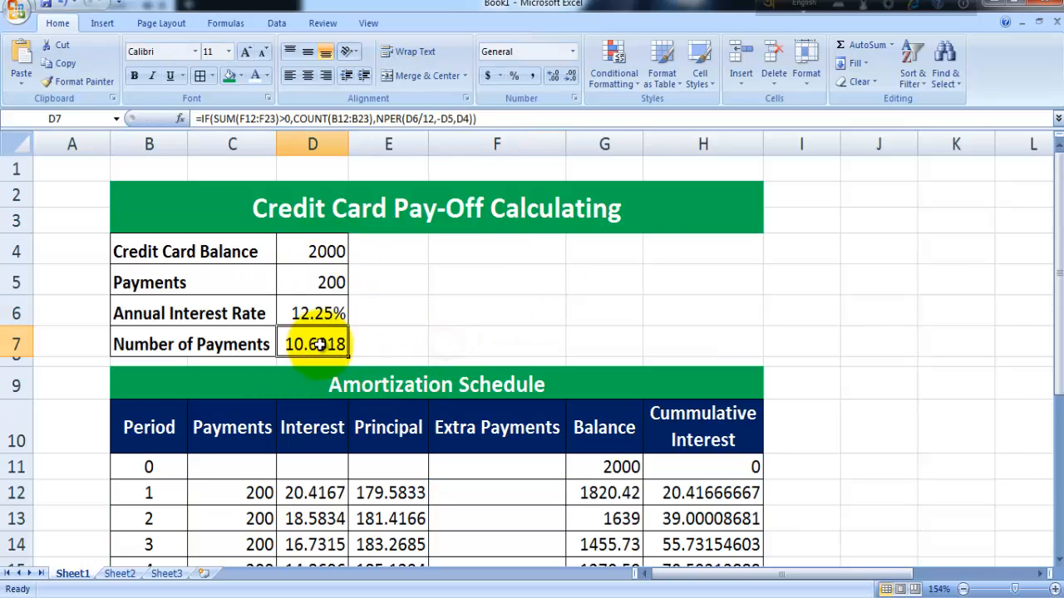
left_click(572, 79)
left_click(571, 80)
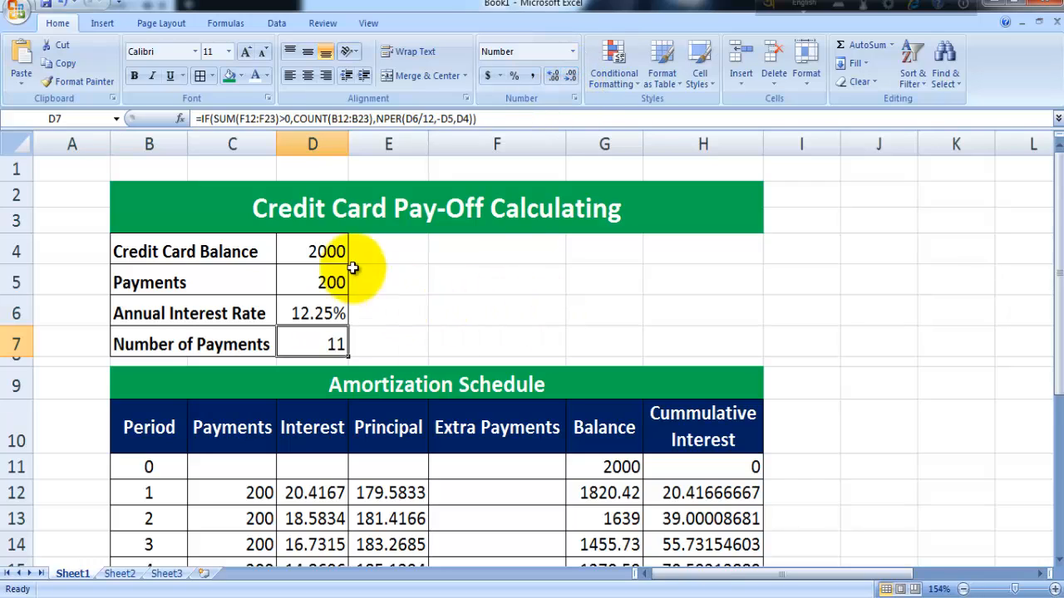
Set the Credit Card Balance to 1000 and check the recalculated amortization schedule.
left_click(324, 249)
type("10")
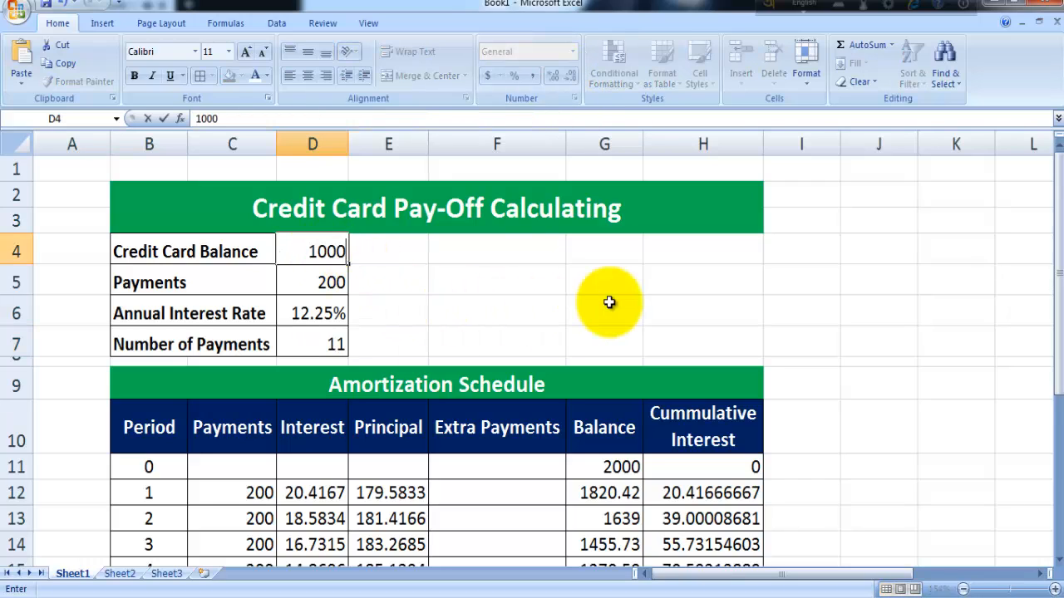
type("00")
key("Return")
scroll(316, 374, "down", 4)
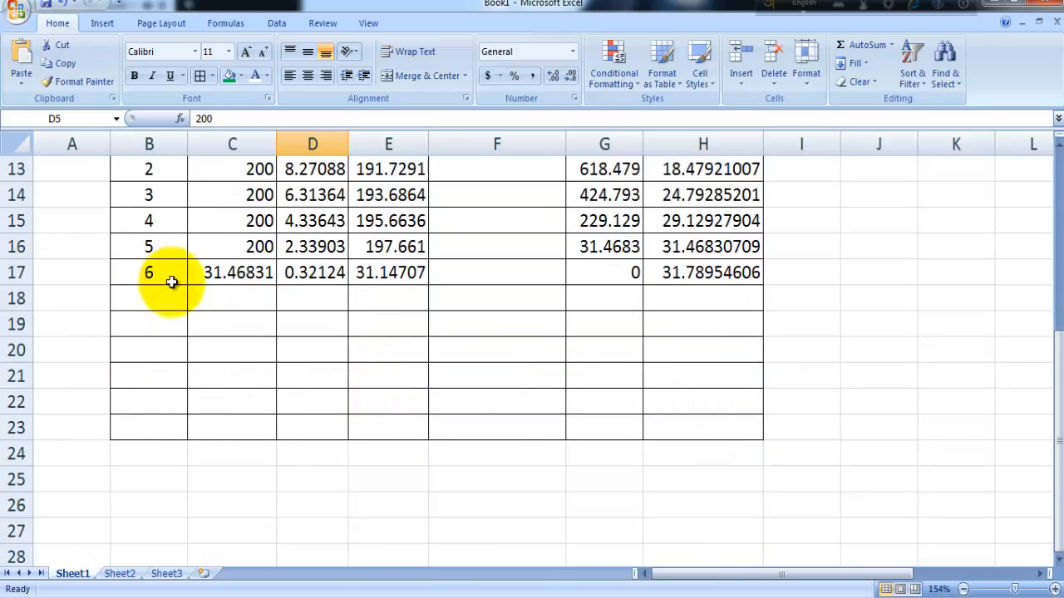
scroll(249, 456, "up", 2)
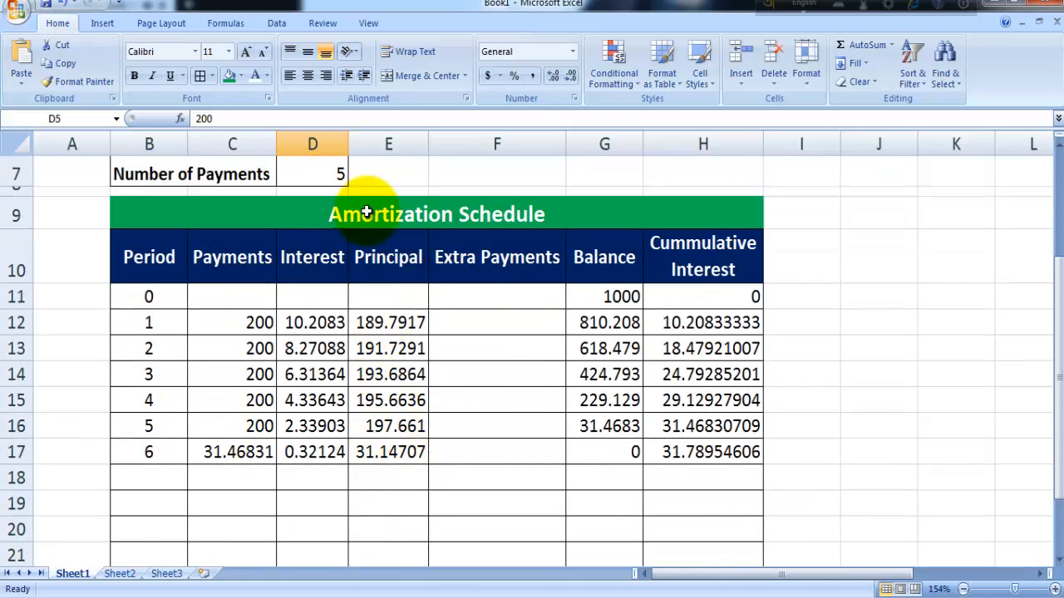
Set the Payments amount in D5 to 150, then check the schedule and the Number of Payments cell.
scroll(366, 212, "up", 1)
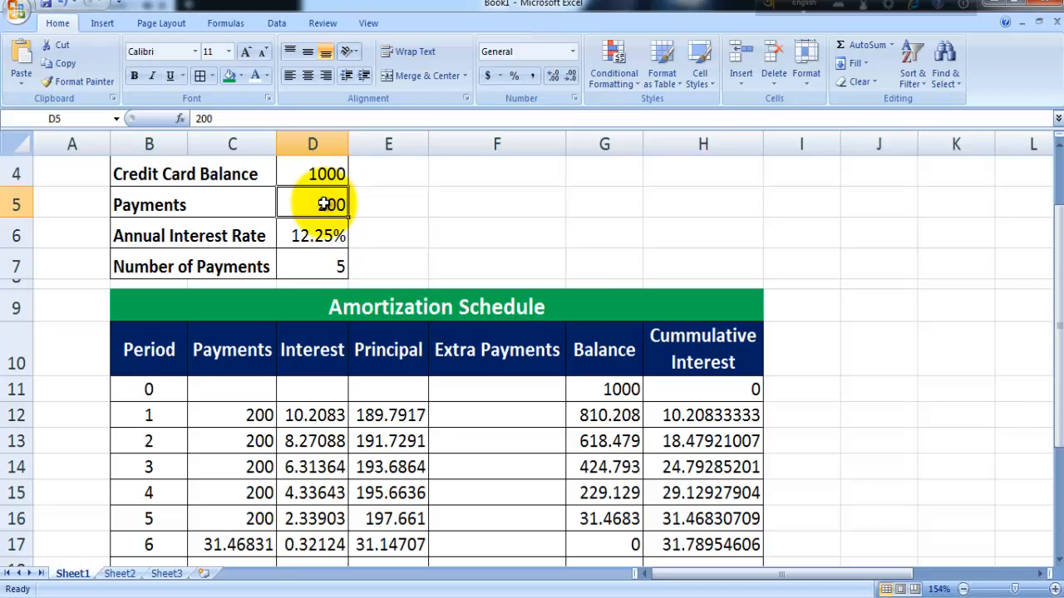
type("150")
left_click(432, 236)
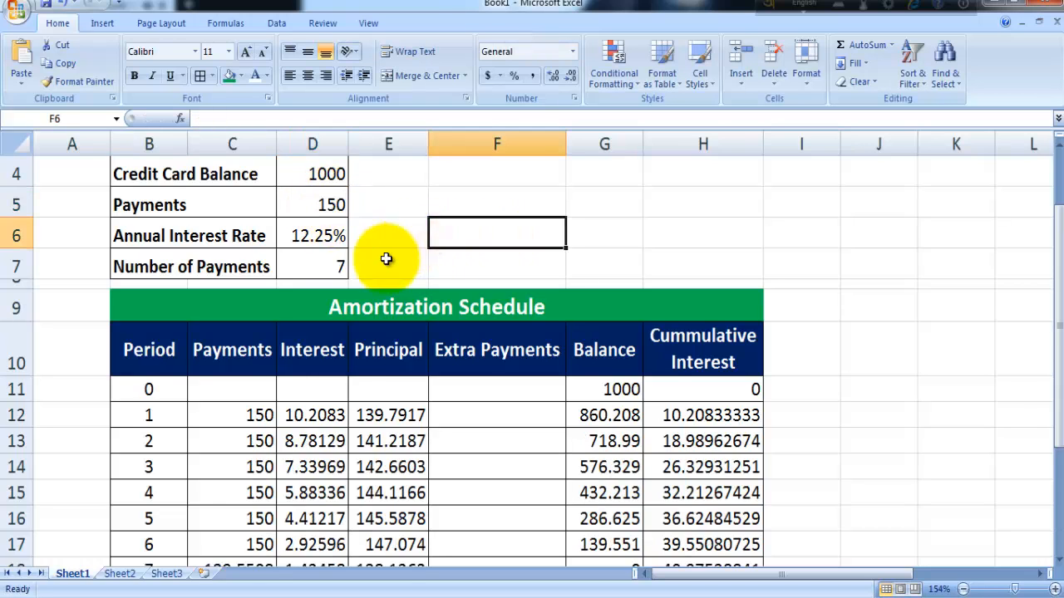
scroll(349, 333, "down", 2)
scroll(254, 408, "up", 1)
left_click(336, 171)
scroll(382, 175, "up", 2)
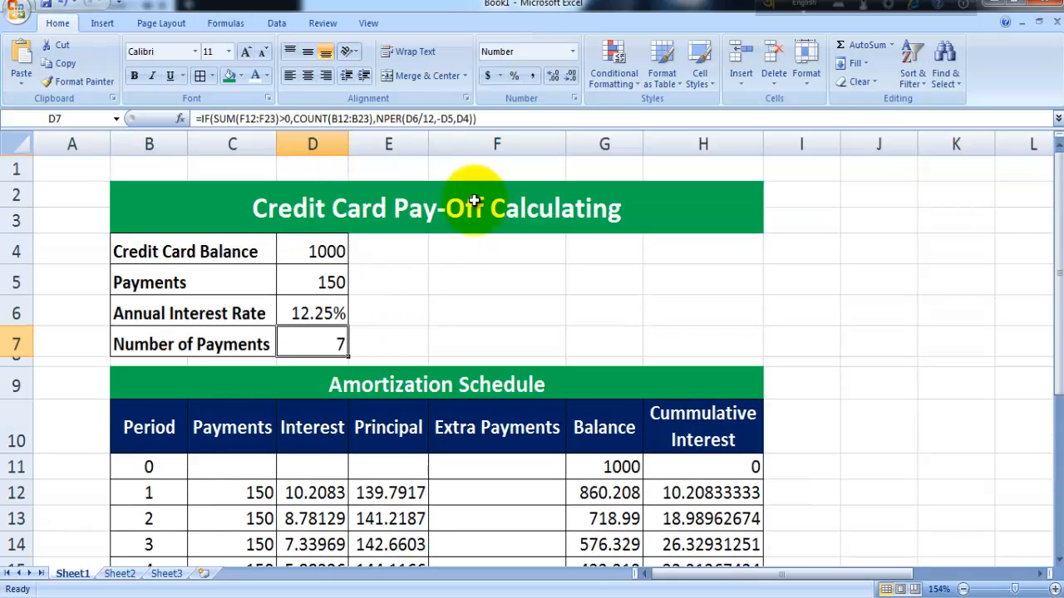
Center the Number of Payments value in D7 and format it with a gray fill and bold red font.
left_click(307, 75)
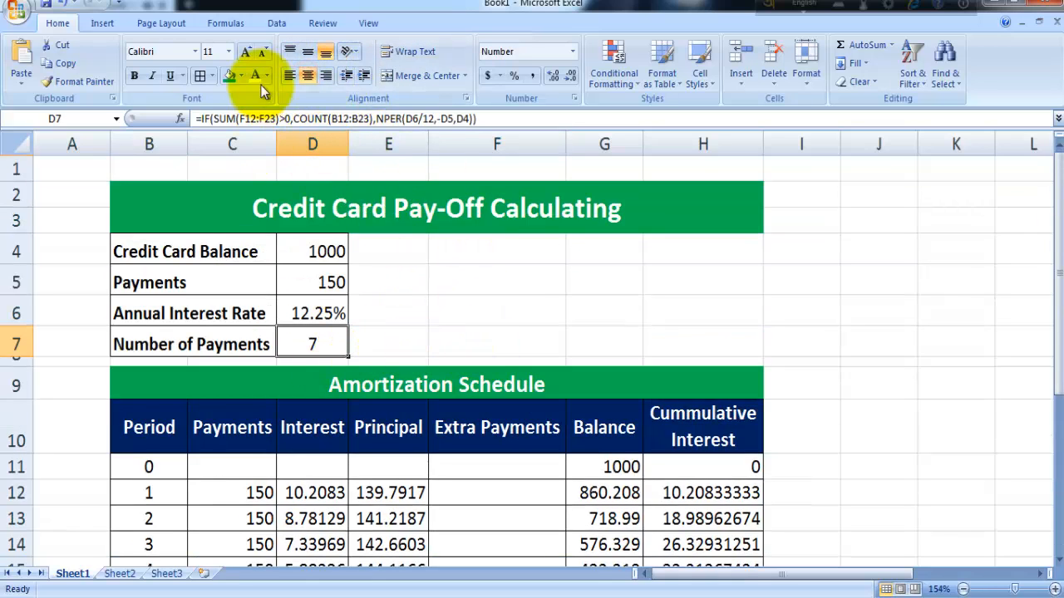
left_click(241, 76)
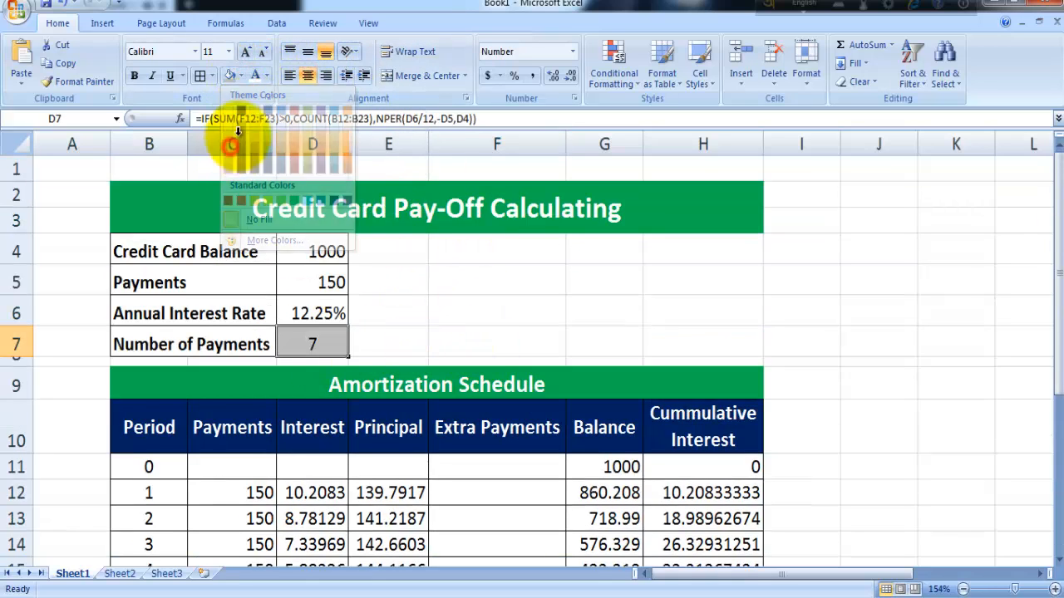
left_click(267, 76)
left_click(268, 219)
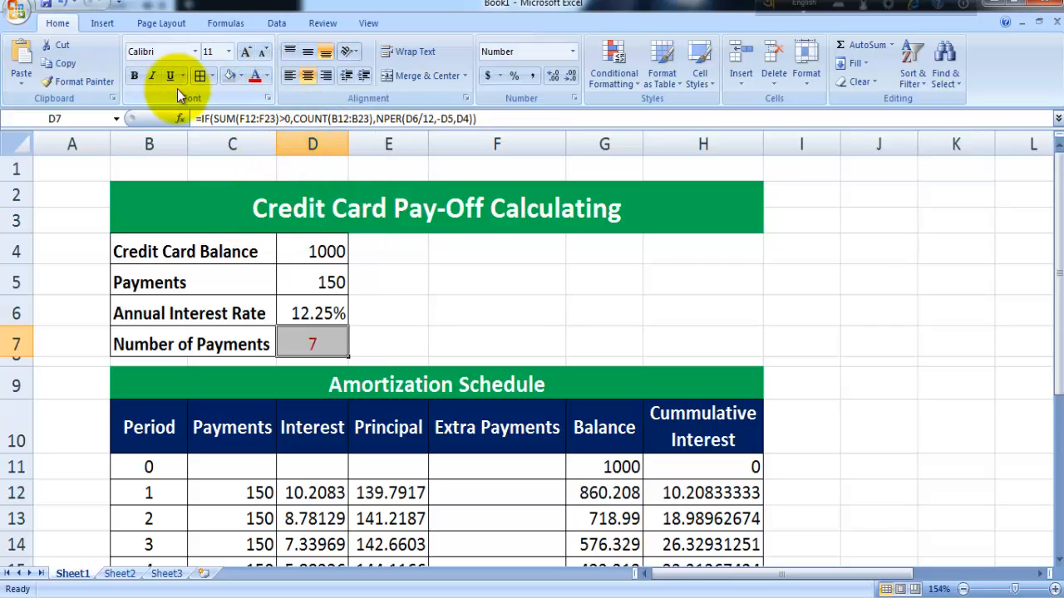
left_click(463, 277)
Set the Credit Card Balance in D4 to 1500 and check the recalculated amortization schedule against the Number of Payments.
left_click(340, 250)
type("1")
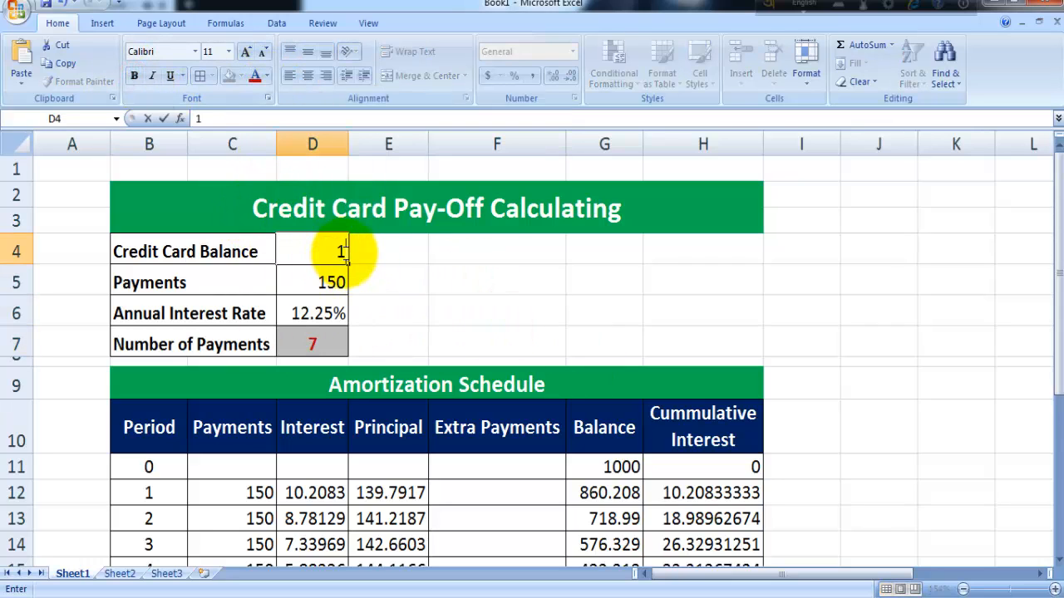
left_click(437, 313)
scroll(365, 374, "down", 4)
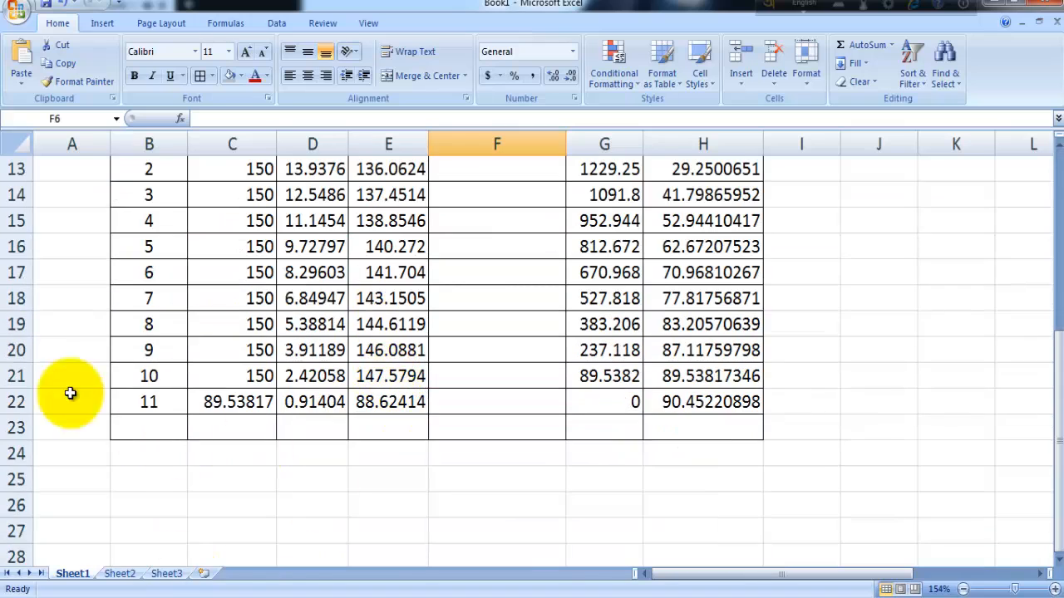
scroll(324, 429, "up", 4)
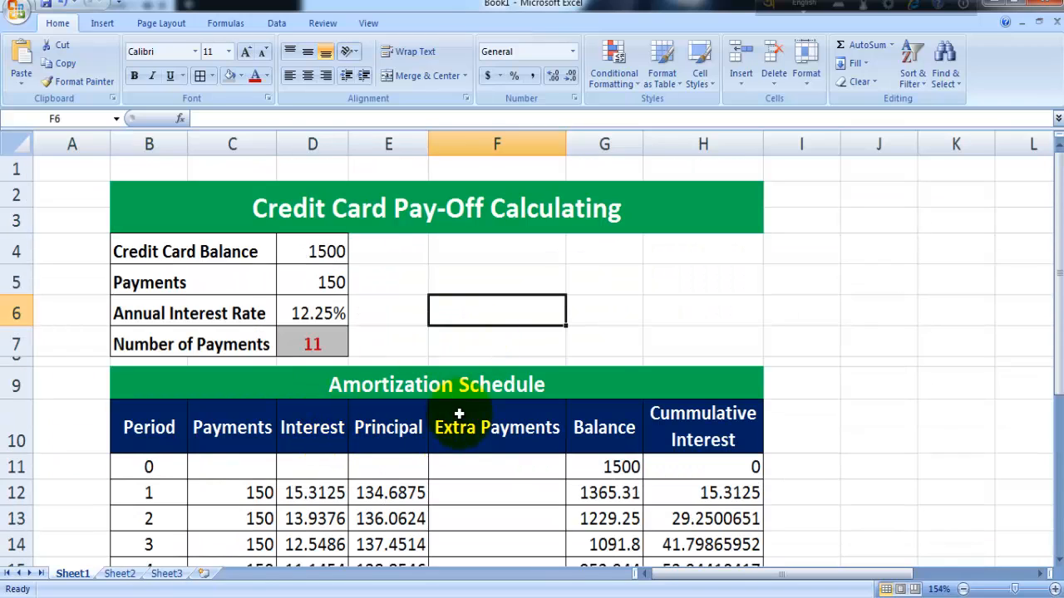
left_click(881, 351)
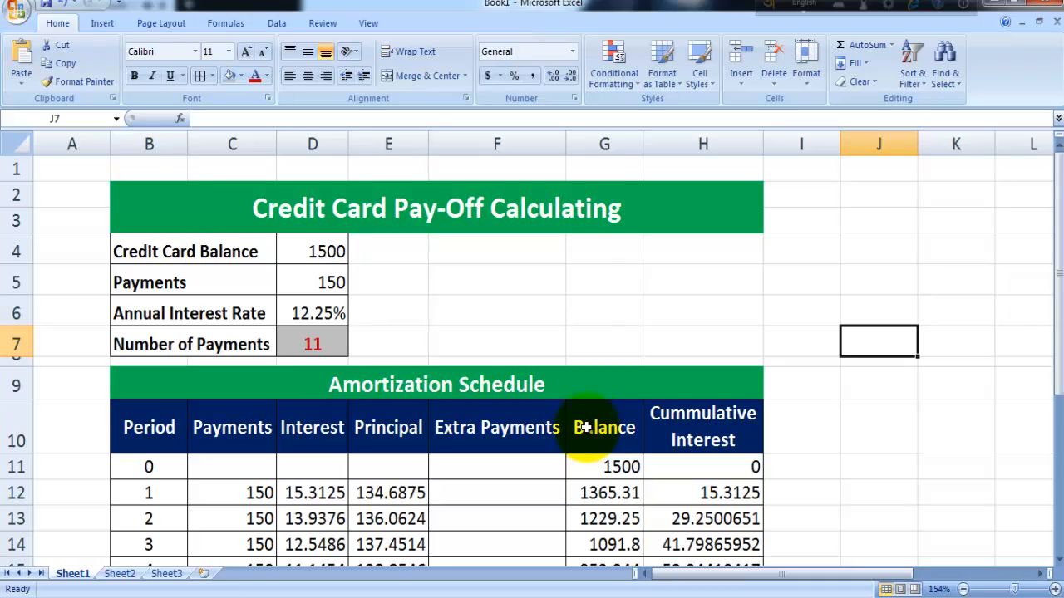
scroll(510, 375, "down", 3)
scroll(510, 378, "up", 3)
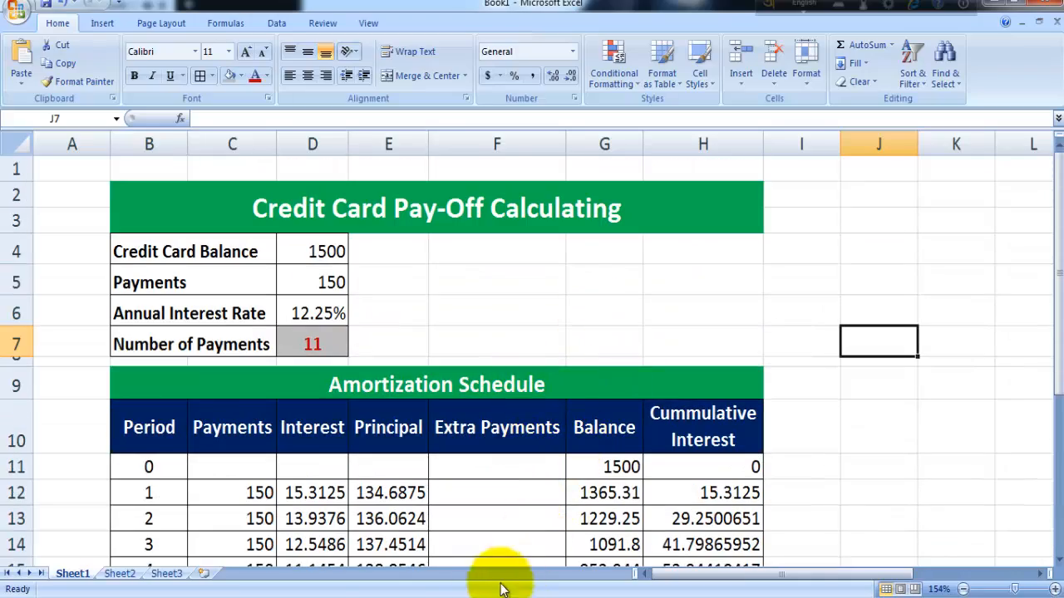